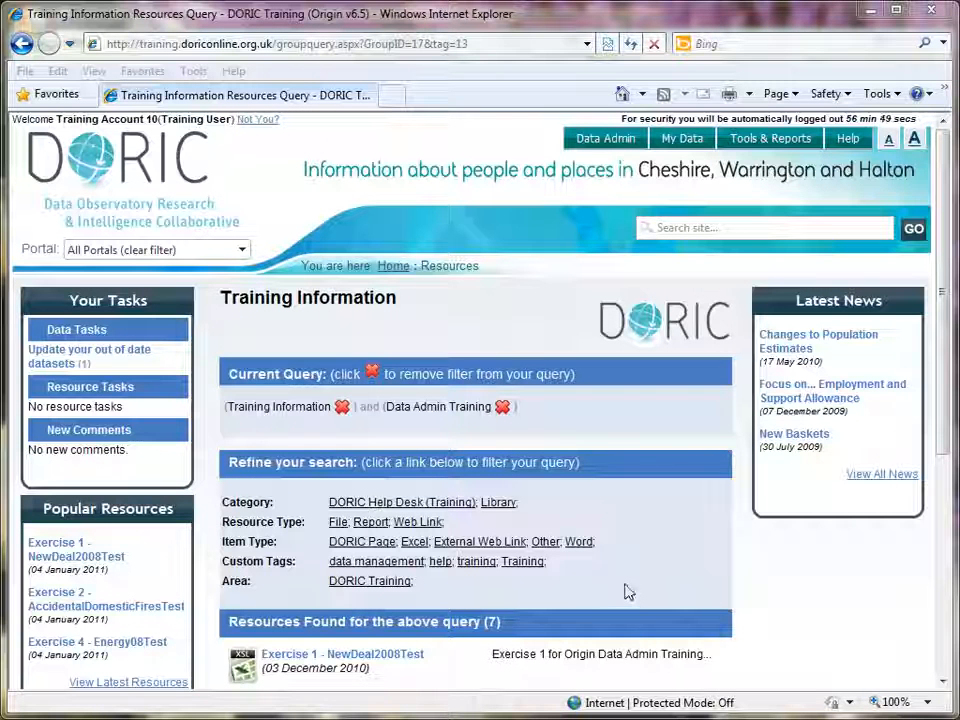
Open the Exercise 1 - NewDeal2008Test workbook in Excel and examine its MSOA codes and area names.
scroll(697, 594, "down", 3)
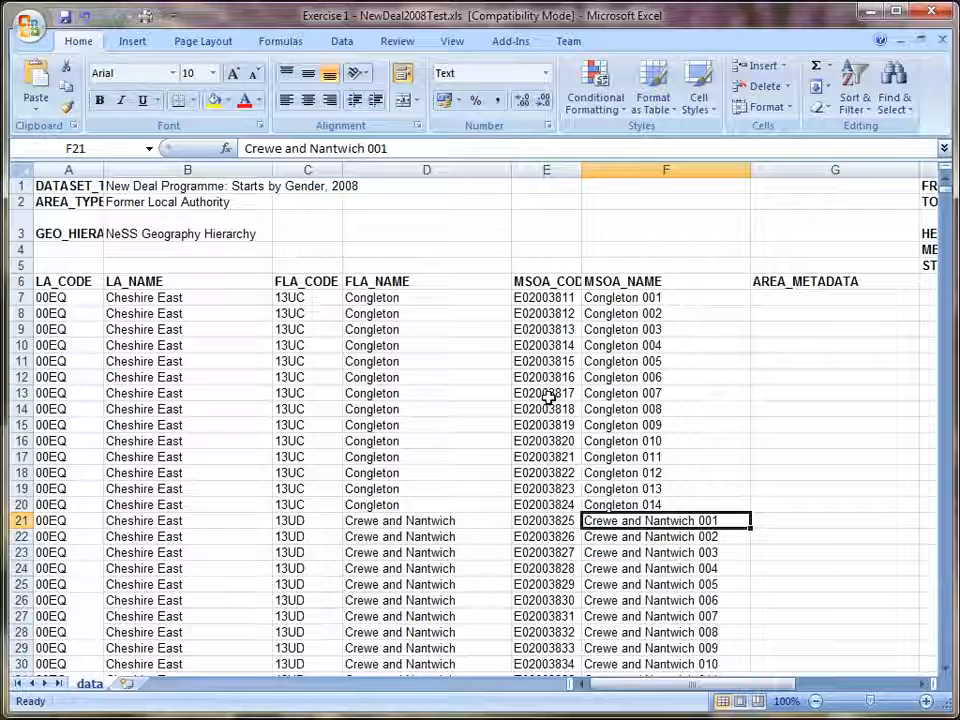
left_click(437, 379)
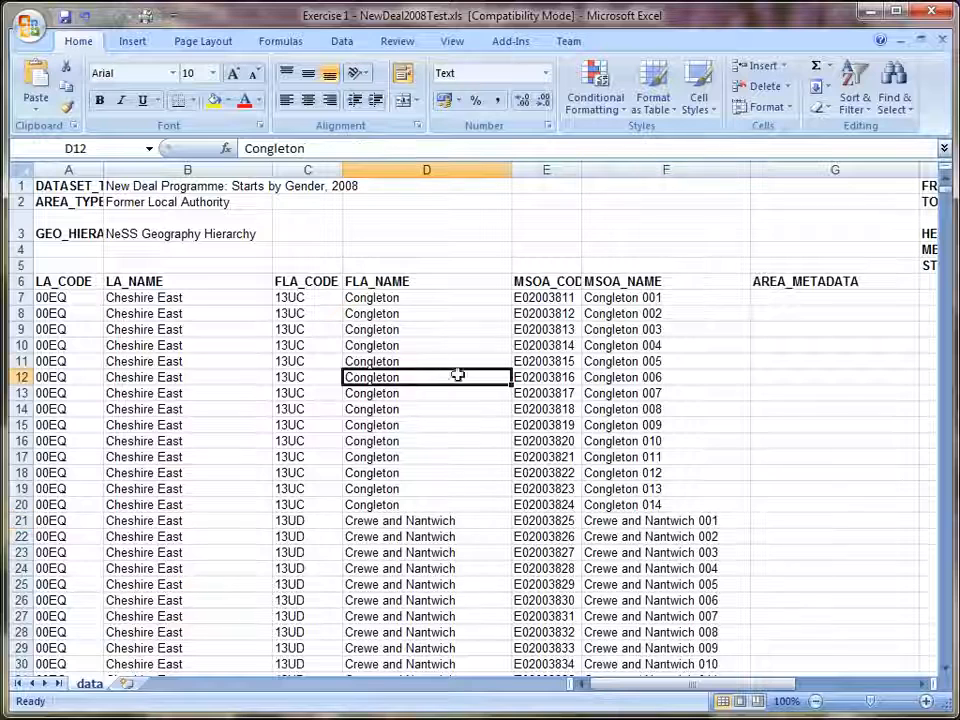
left_click_drag(542, 318, 546, 456)
left_click(542, 328)
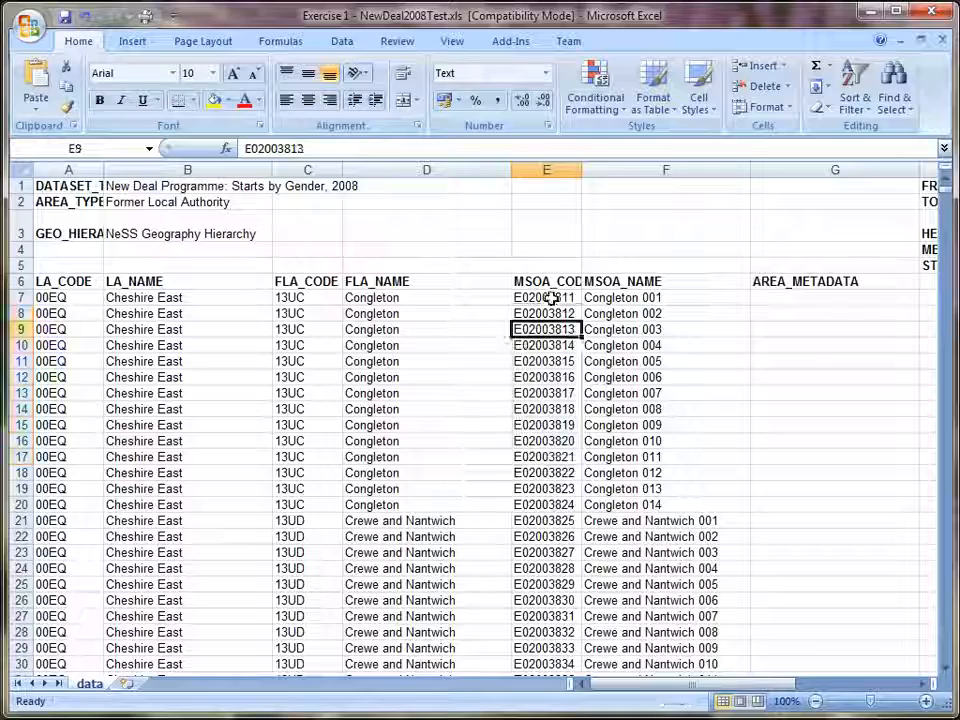
left_click_drag(546, 281, 544, 505)
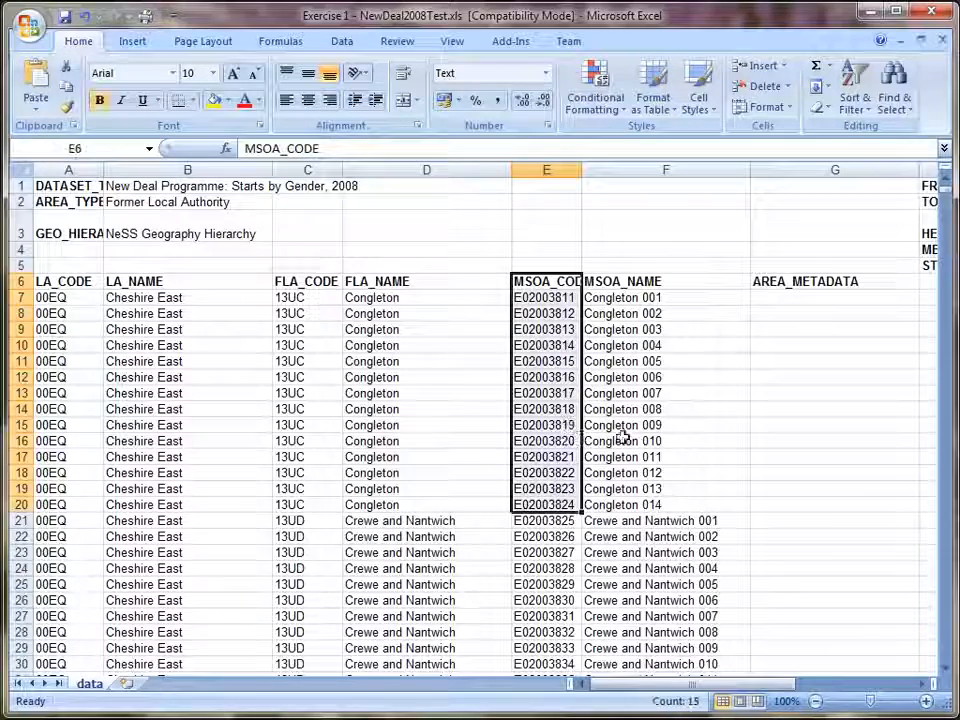
scroll(664, 392, "down", 4)
scroll(634, 392, "down", 5)
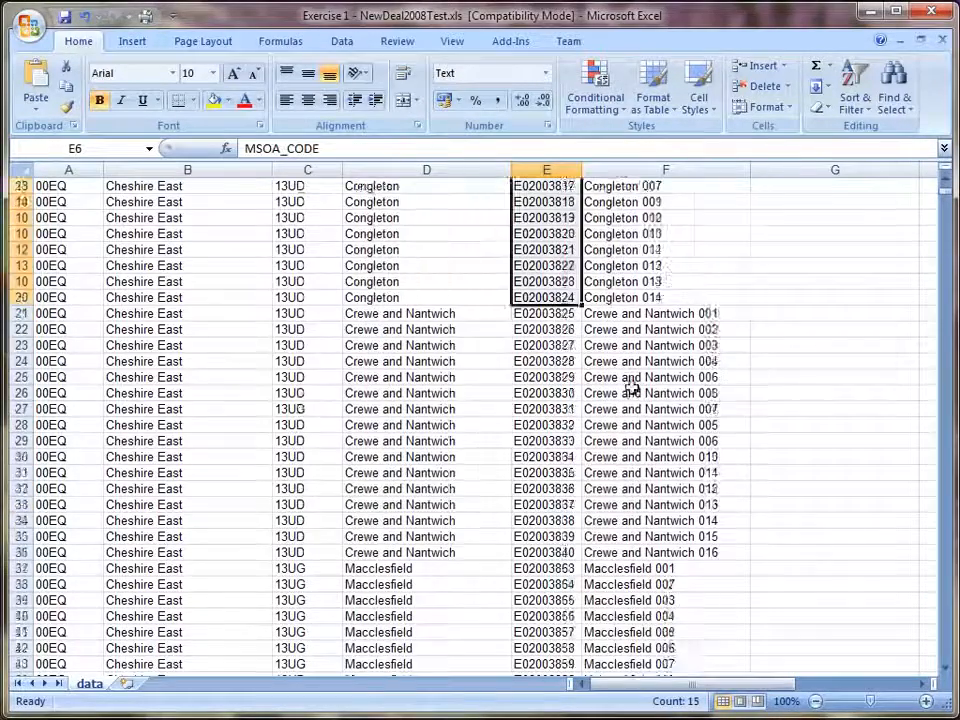
scroll(629, 393, "up", 9)
left_click(546, 345)
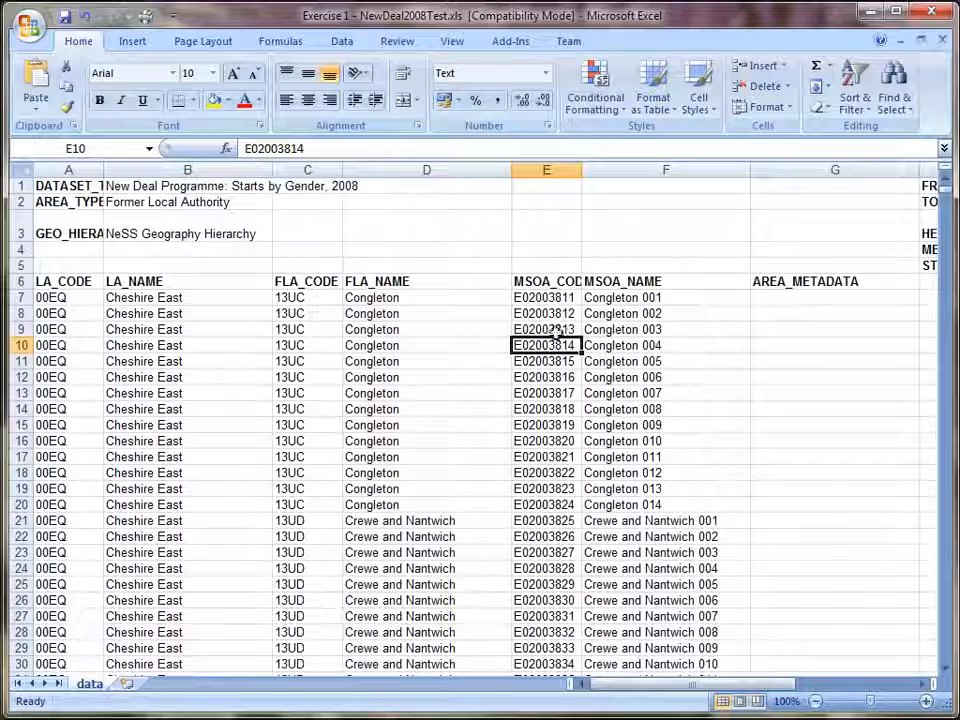
Examine the dates and headings of the New Deal Young People, New Deal 25plus and New Deal Lone Parents data columns.
left_click_drag(756, 688, 872, 692)
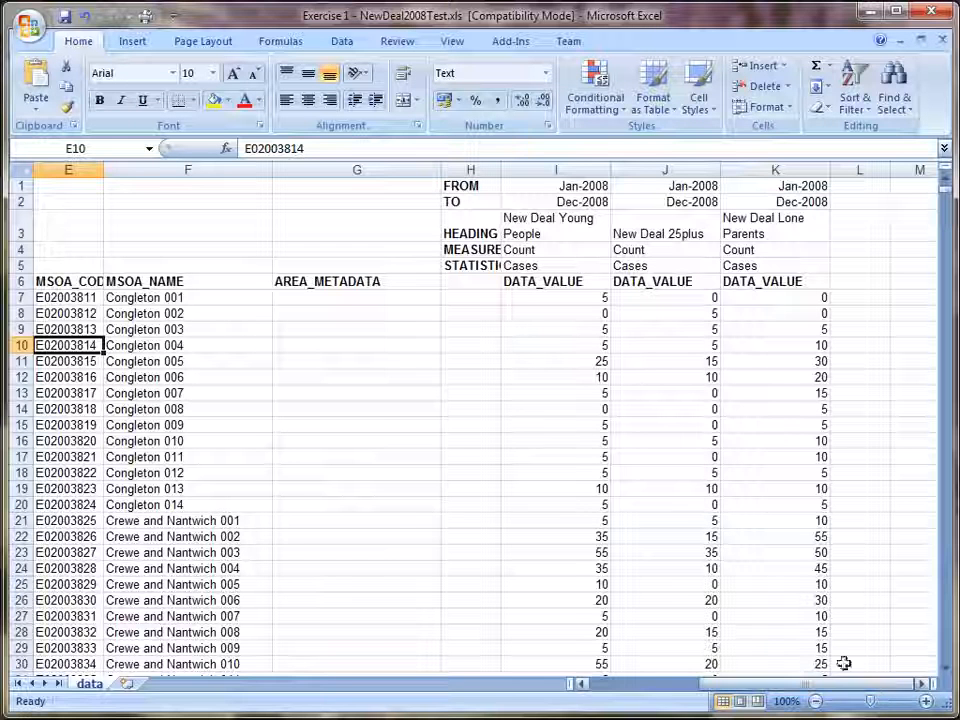
left_click(566, 168)
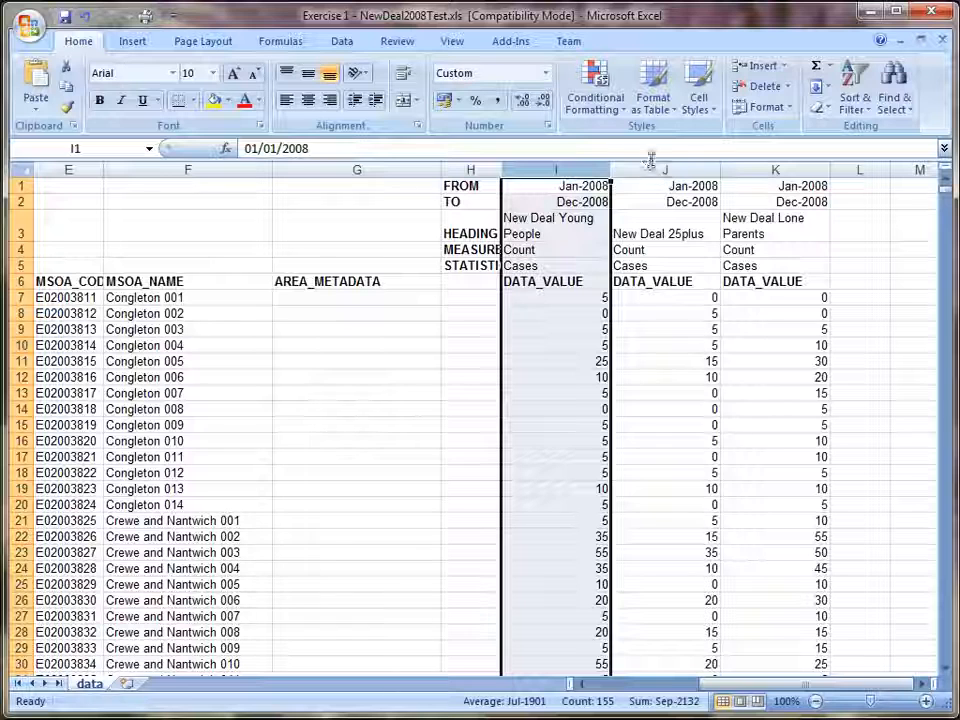
left_click(643, 360)
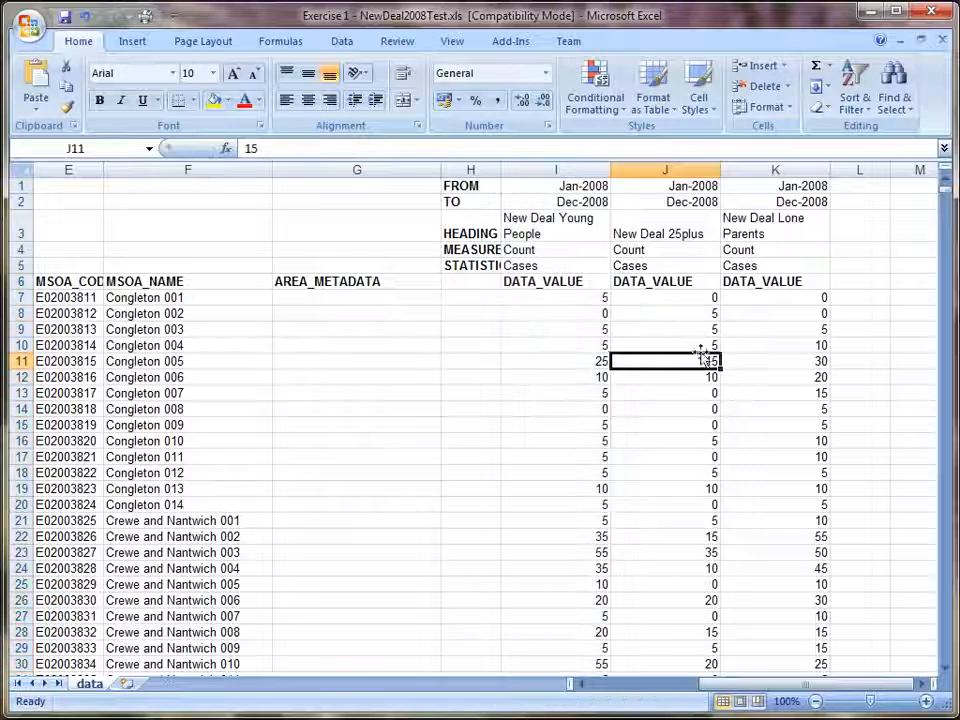
left_click(702, 244)
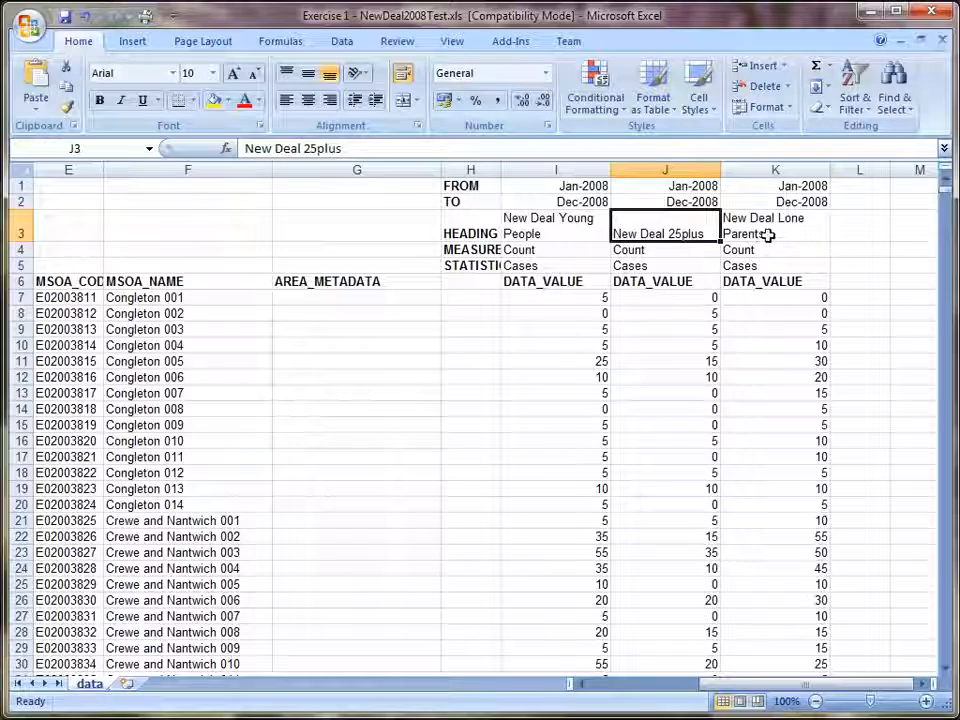
left_click(745, 234)
left_click_drag(748, 688, 714, 688)
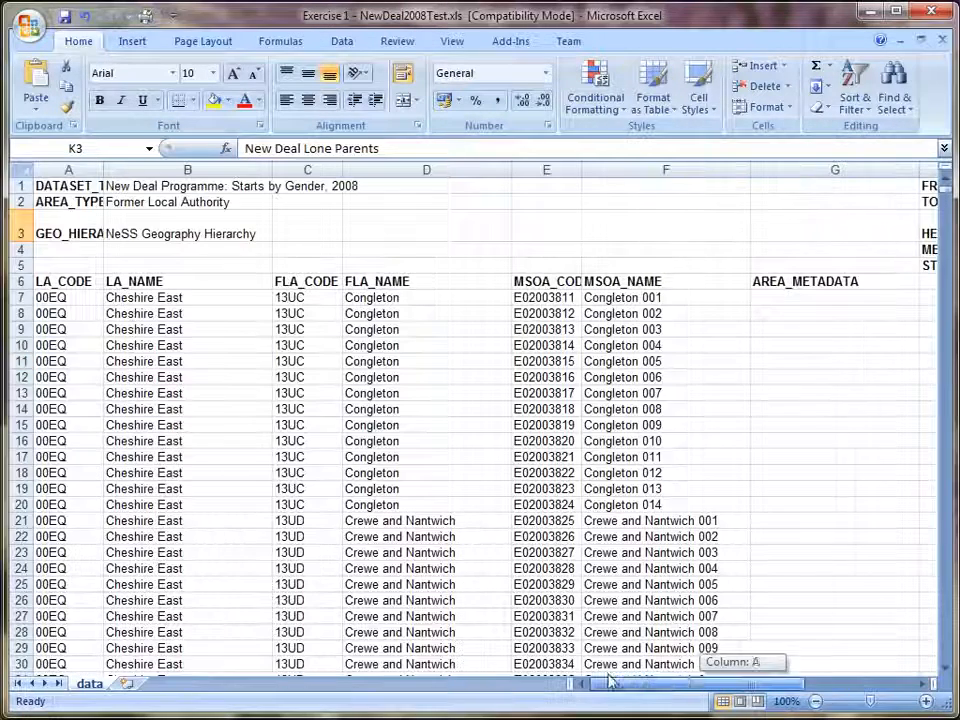
Switch to the DORIC site in Internet Explorer, open Manage Datasets and expand the Templates theme to browse its templates.
left_click(868, 12)
scroll(729, 326, "up", 5)
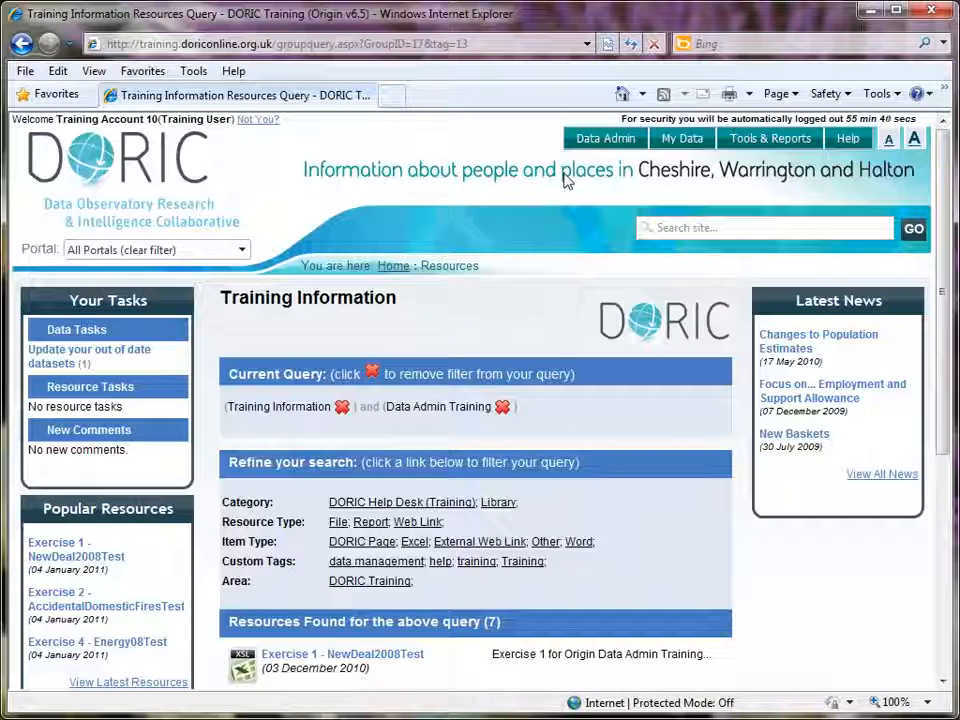
mouse_move(598, 148)
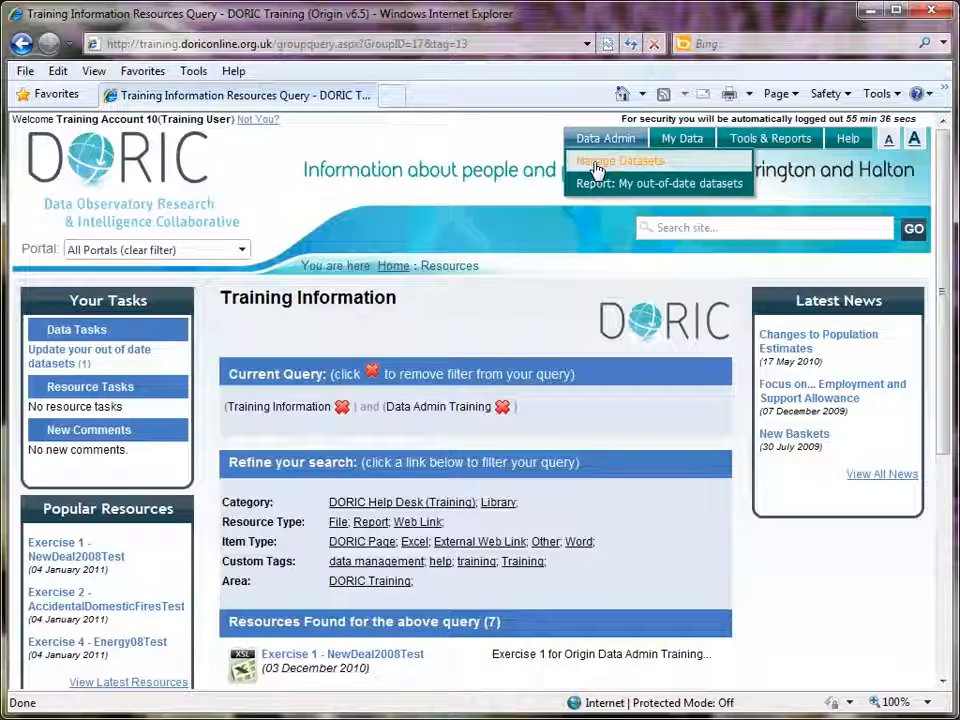
left_click(597, 166)
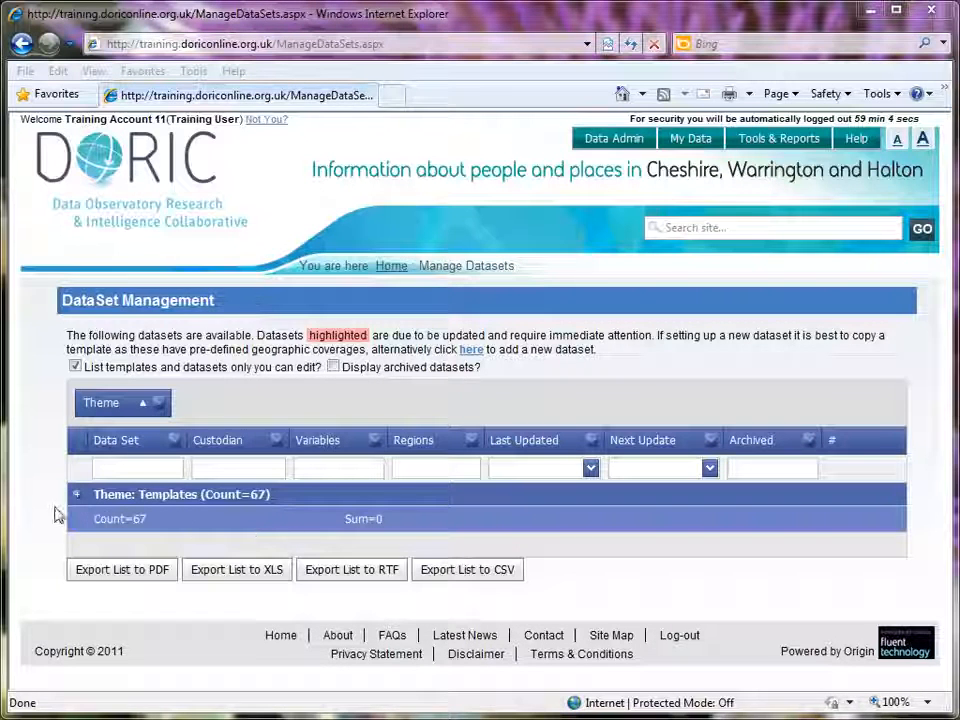
left_click(505, 569)
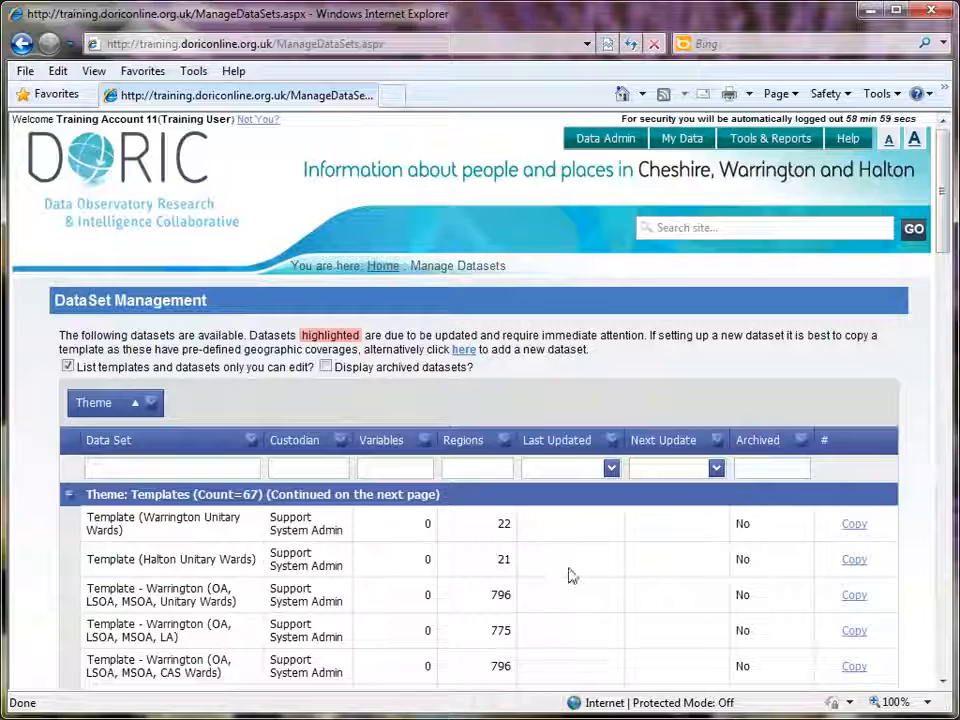
left_click_drag(936, 246, 896, 513)
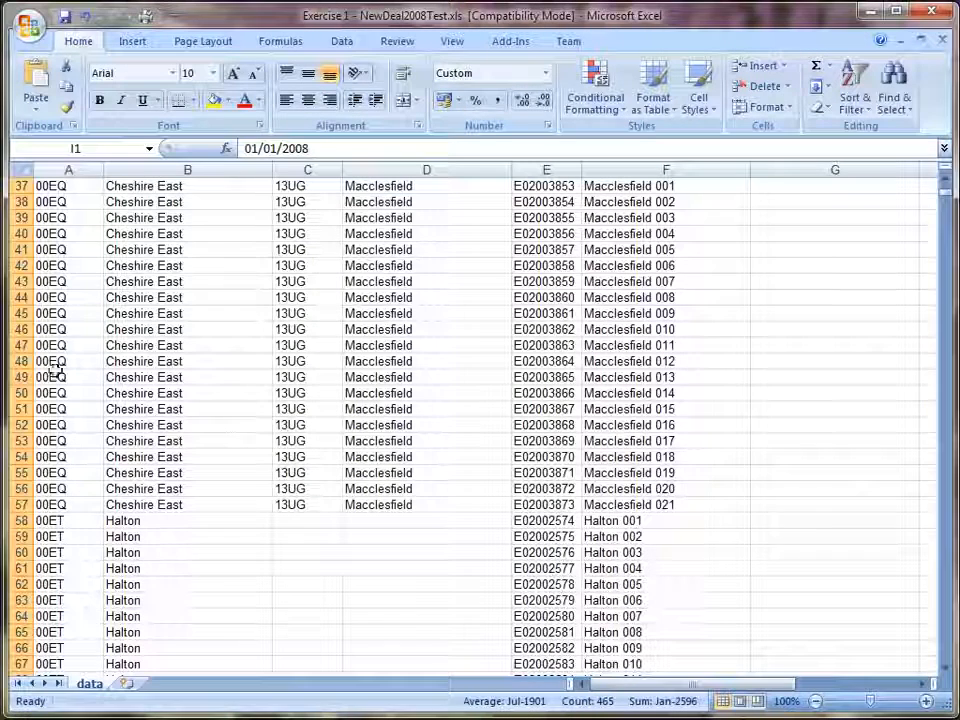
Check in the Exercise 1 workbook which geographic levels the MSOA_CODE column covers, down to the local authority rows at the end.
left_click_drag(946, 190, 946, 184)
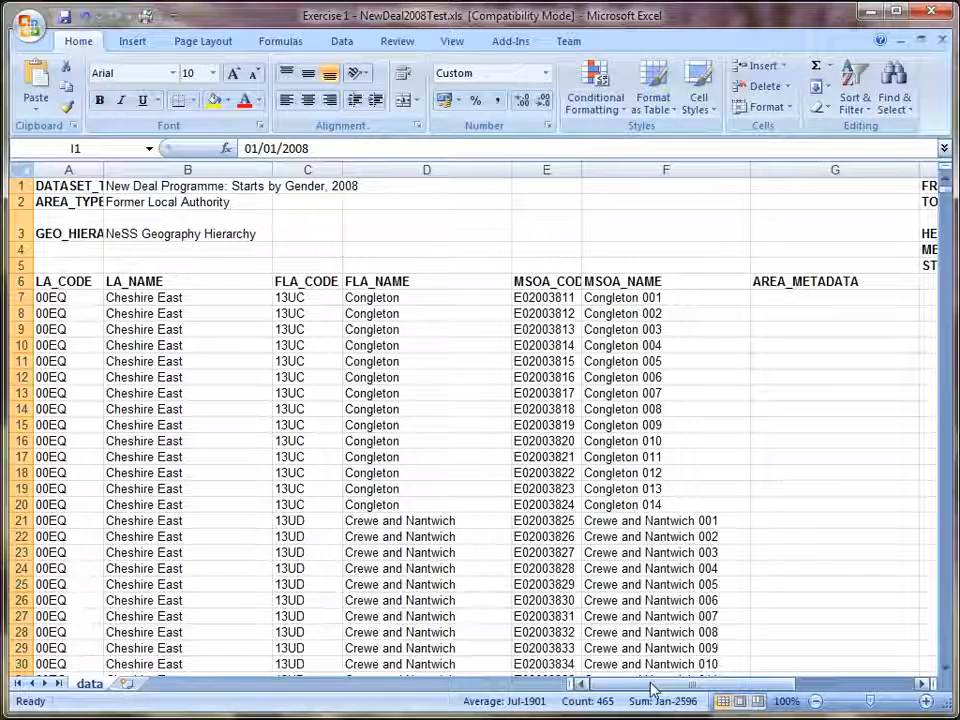
left_click_drag(651, 688, 737, 692)
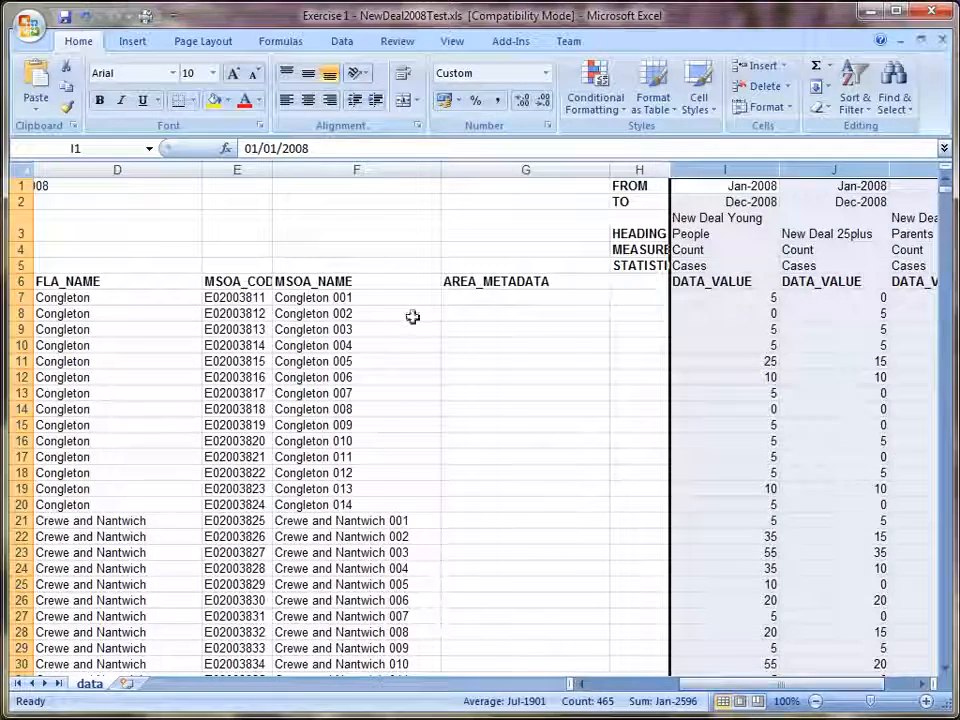
left_click(238, 170)
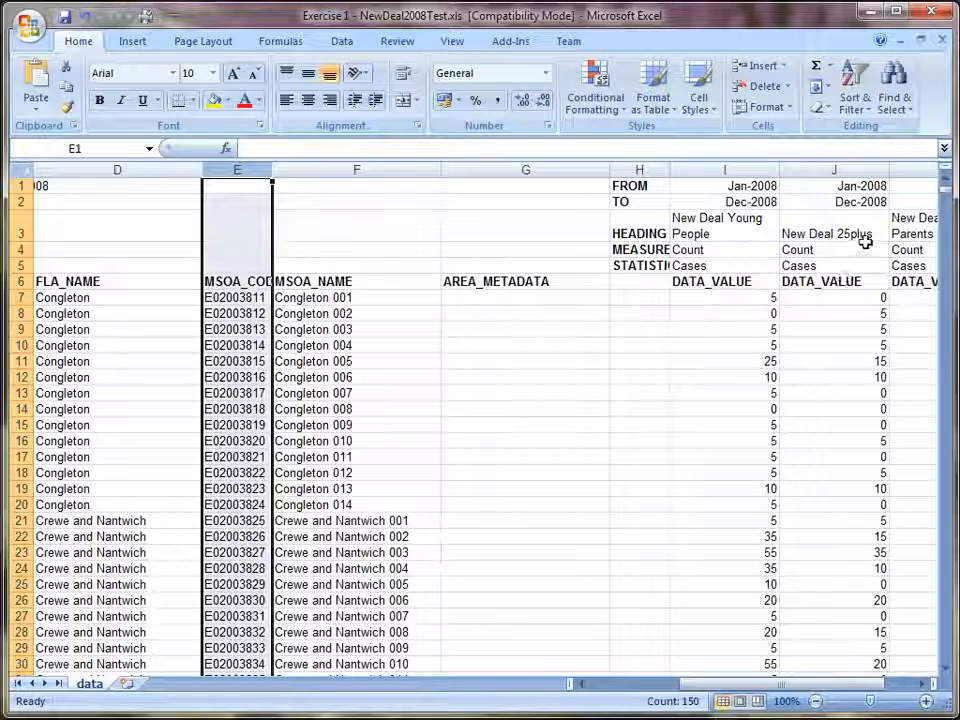
mouse_move(950, 195)
left_mouse_down()
mouse_move(945, 221)
mouse_move(945, 189)
mouse_move(953, 205)
left_mouse_up()
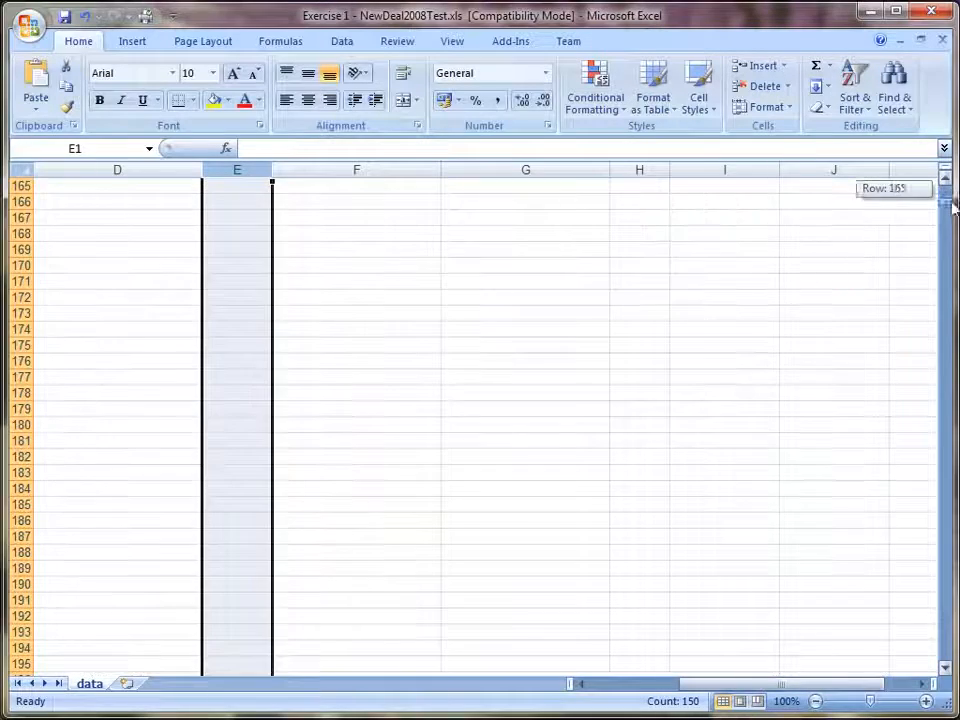
left_click(946, 190)
left_click(297, 490)
left_click_drag(236, 474, 242, 526)
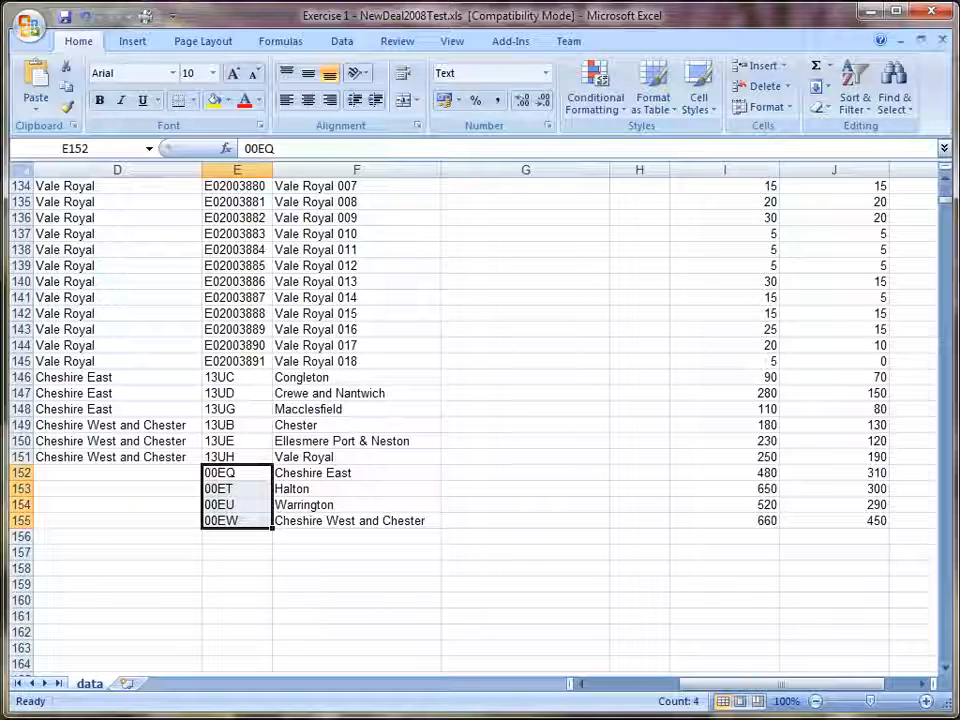
Return to DataSet Management in Internet Explorer and filter the Data Set column by *doric*.
left_click(870, 11)
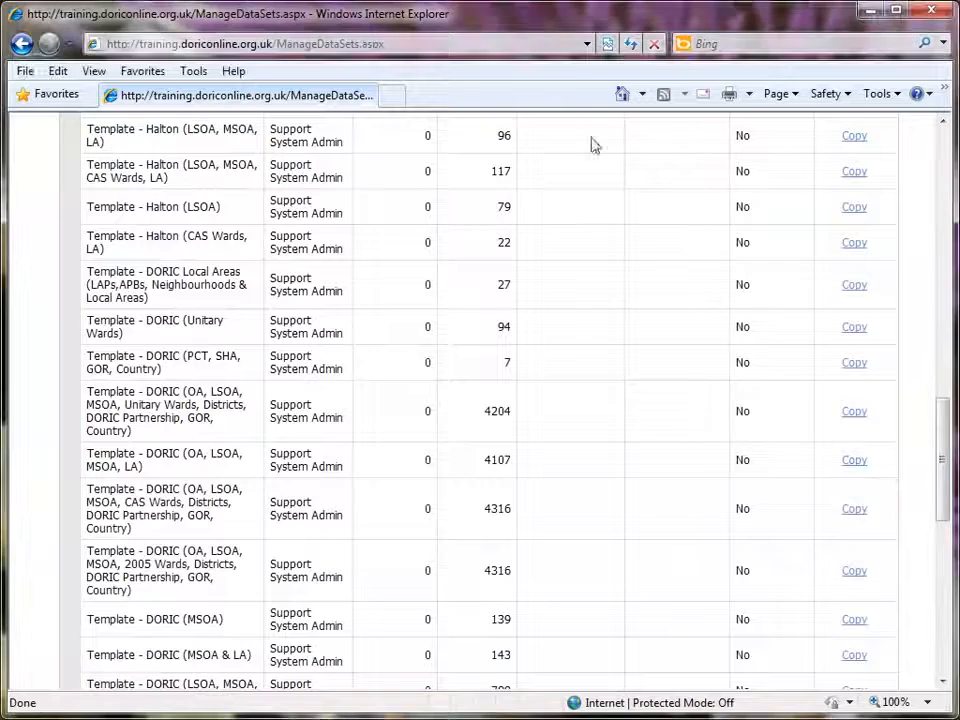
left_click_drag(945, 446, 953, 152)
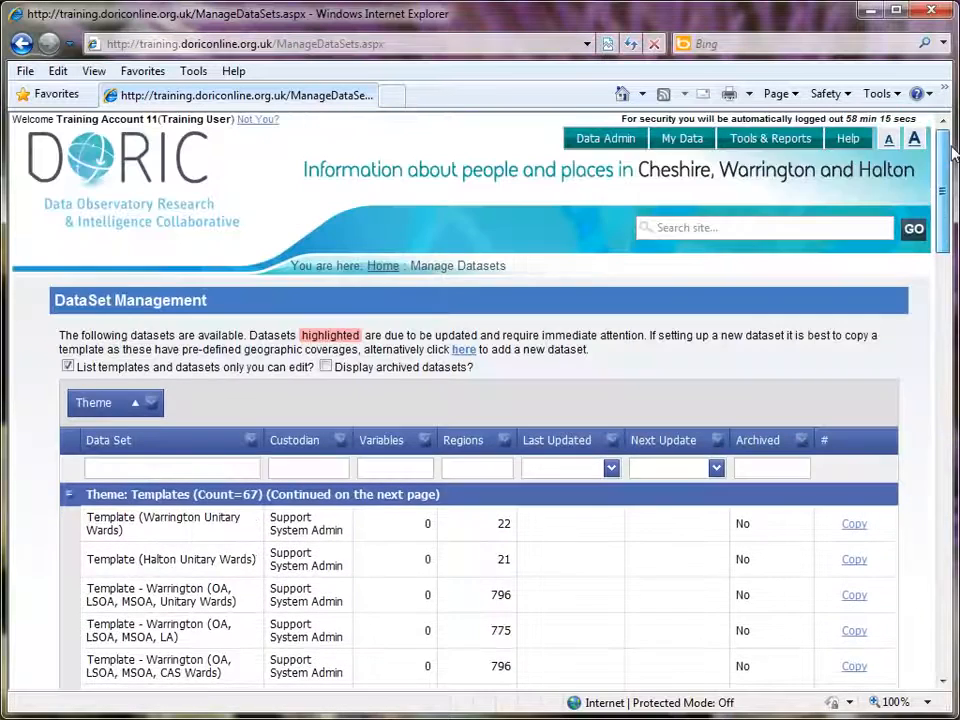
left_click(217, 470)
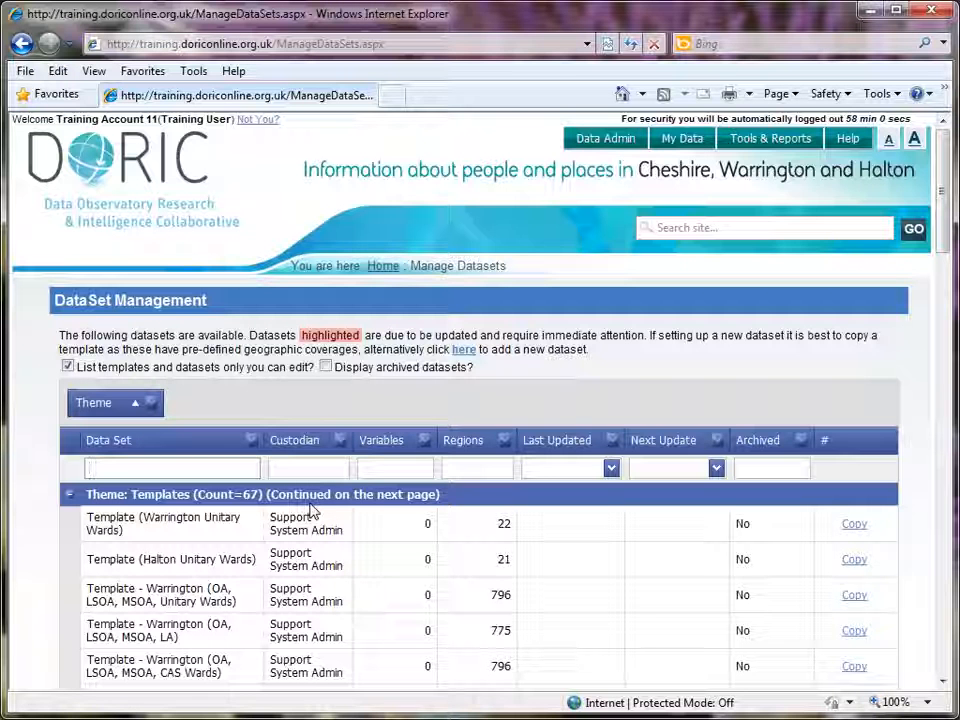
type("doric*")
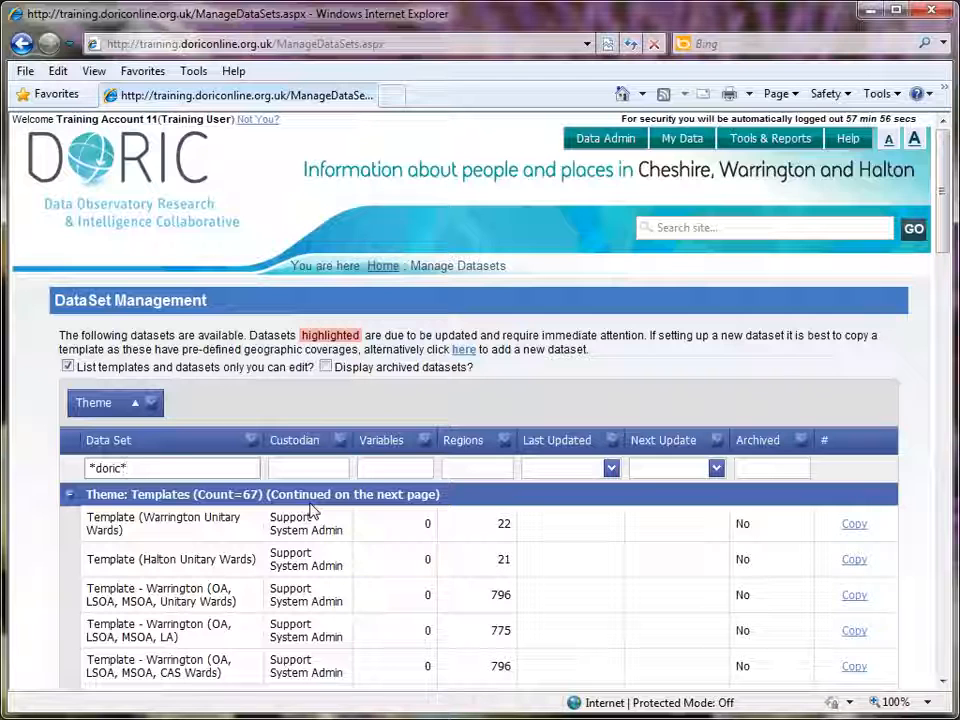
key("Return")
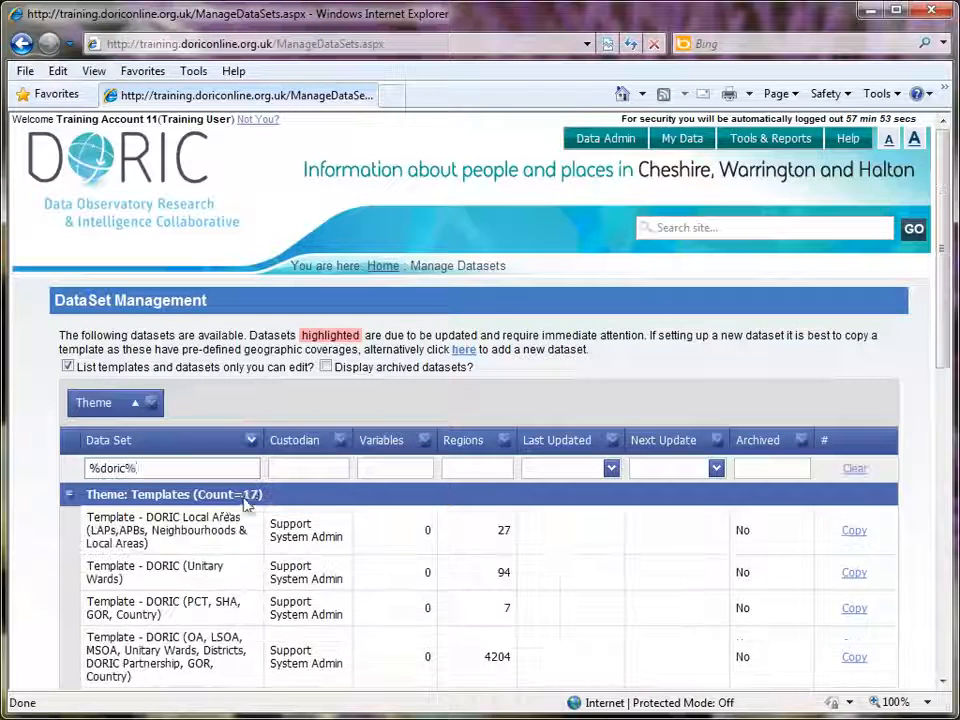
Copy the "Template - DORIC (MSOA & LA)" dataset and confirm the copy.
left_click_drag(945, 368, 944, 520)
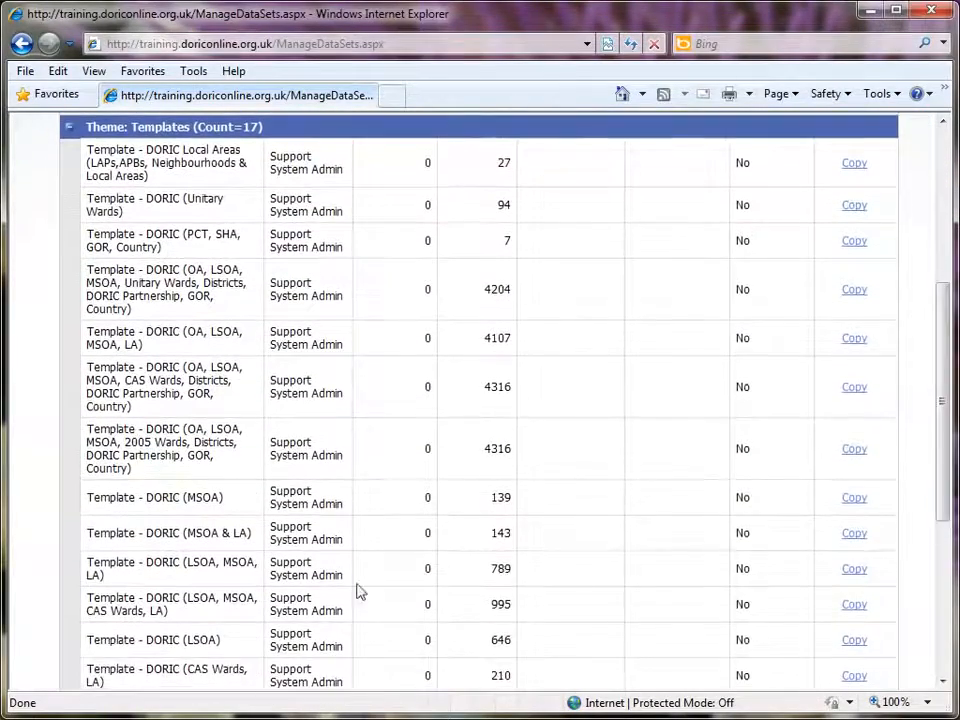
left_click(196, 543)
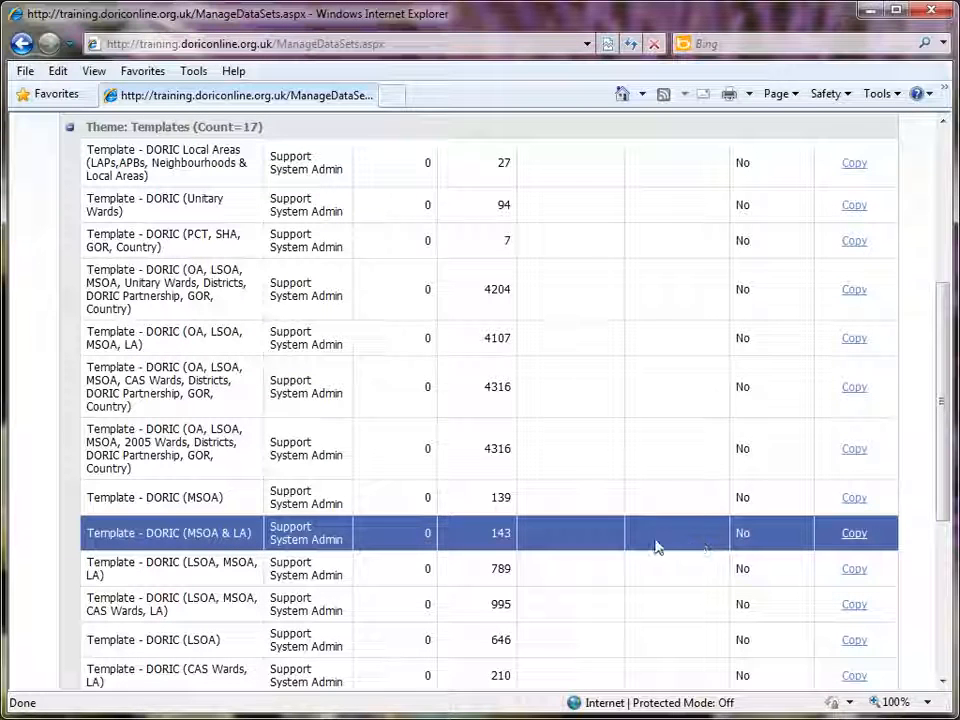
left_click(855, 535)
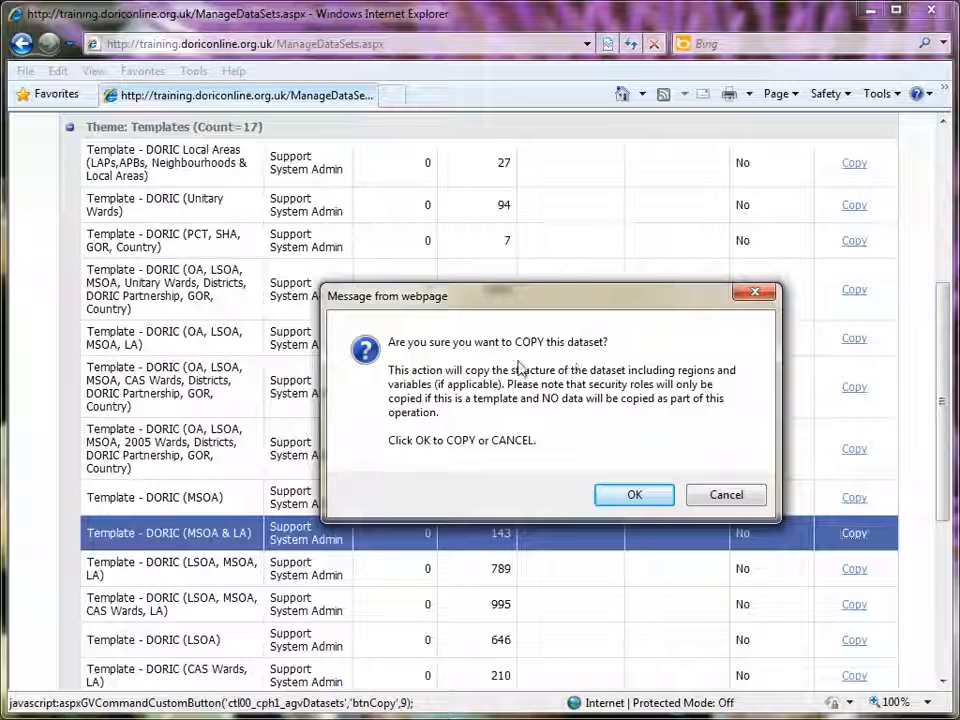
left_click(637, 500)
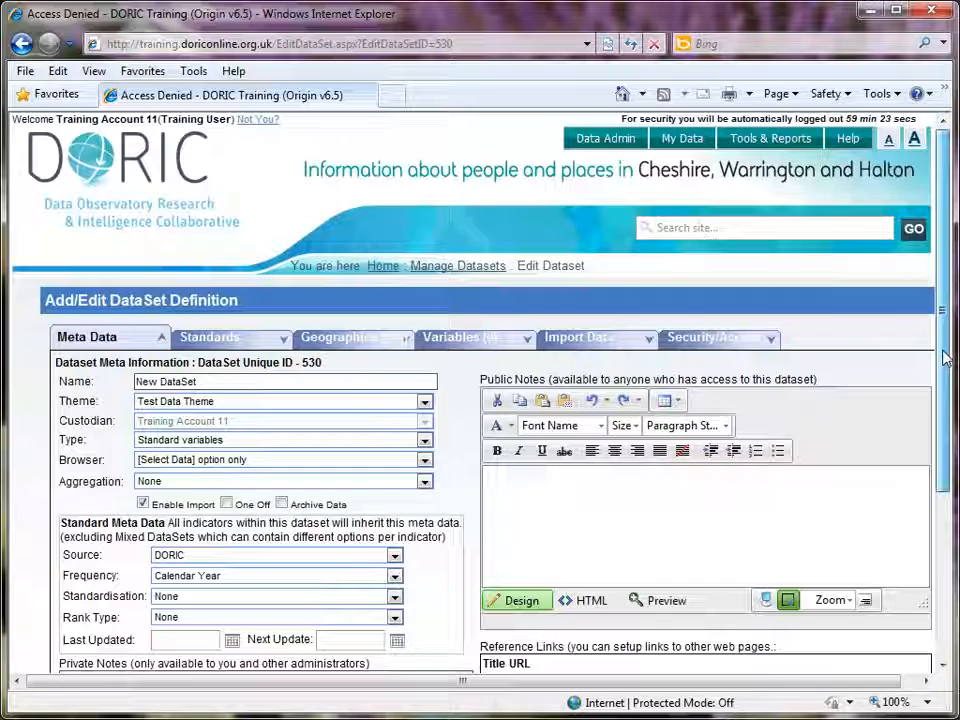
Rename the copied dataset as "New deal programme" in its meta data.
left_click_drag(945, 357, 924, 441)
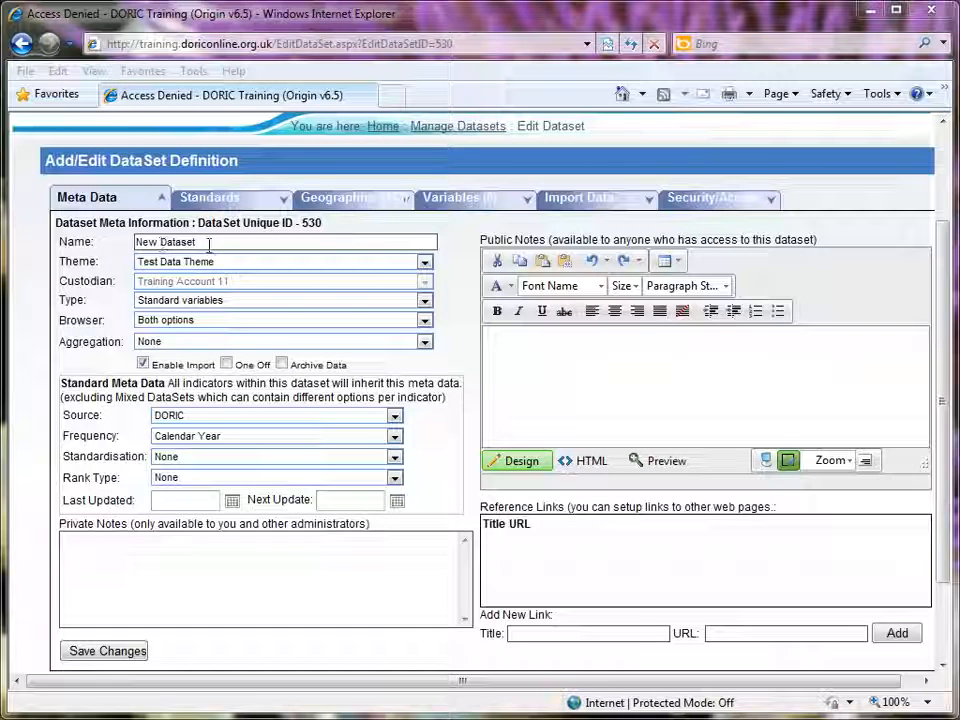
left_click_drag(209, 243, 118, 237)
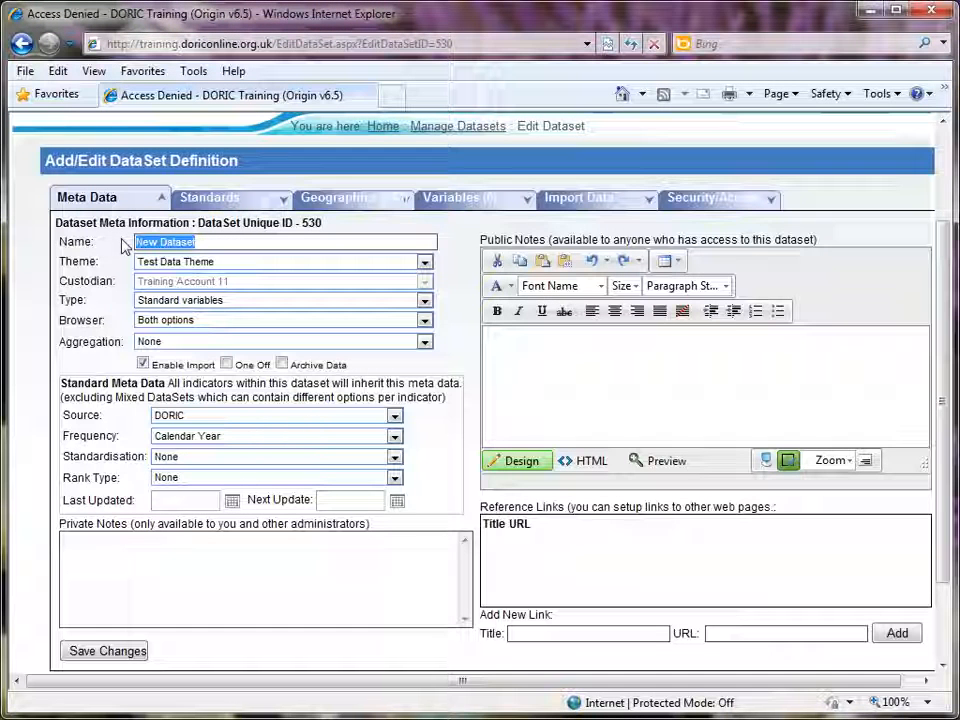
type("New deal ")
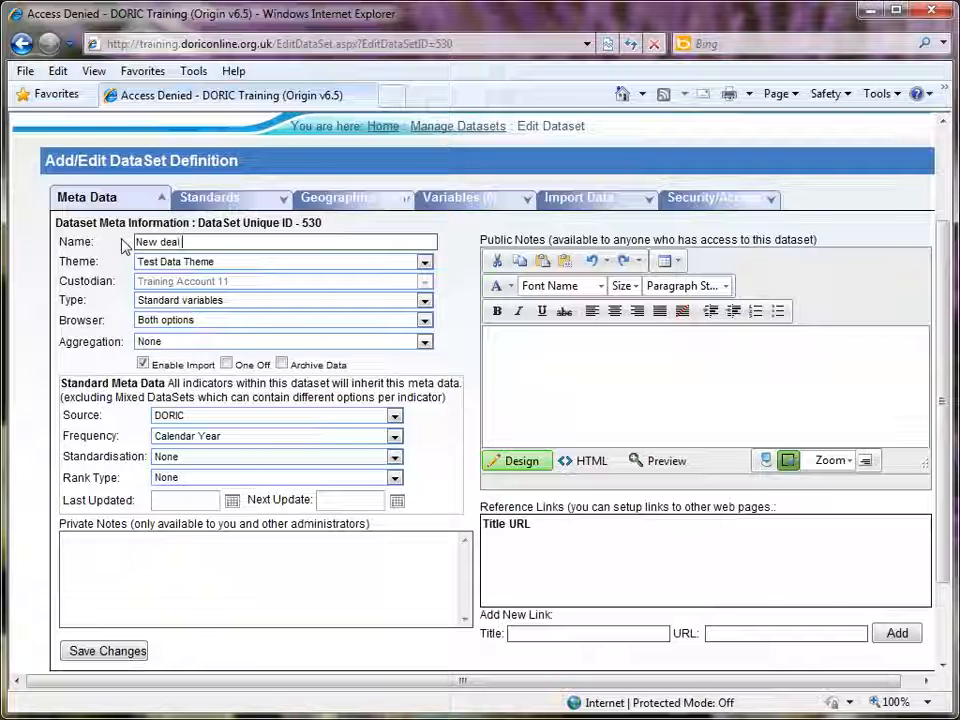
type("programme")
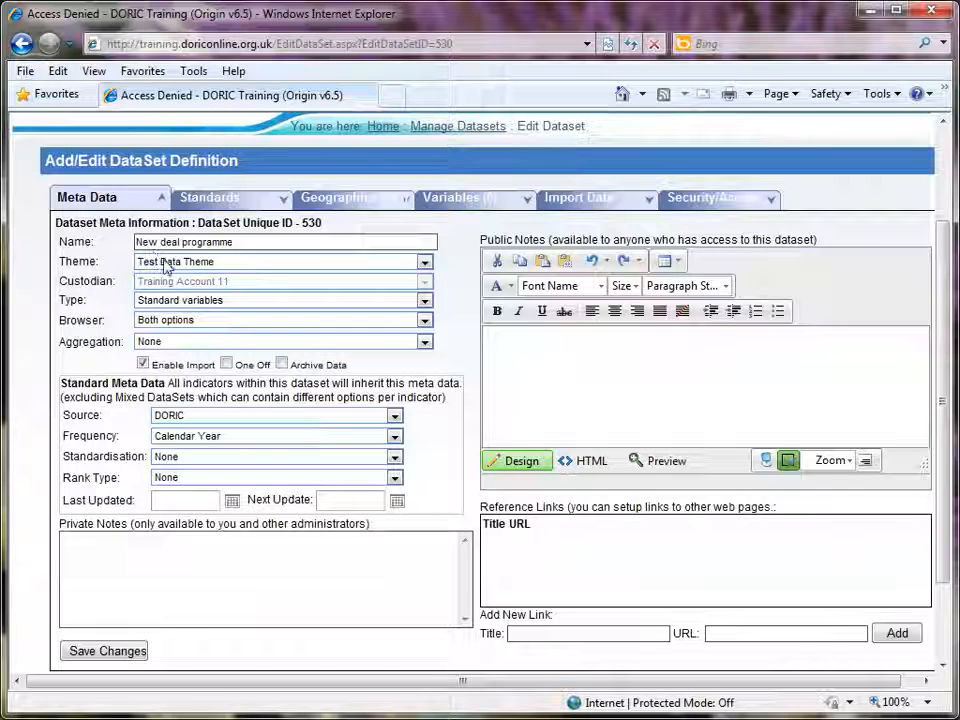
Choose Test Data Theme as the dataset's theme.
left_click(158, 261)
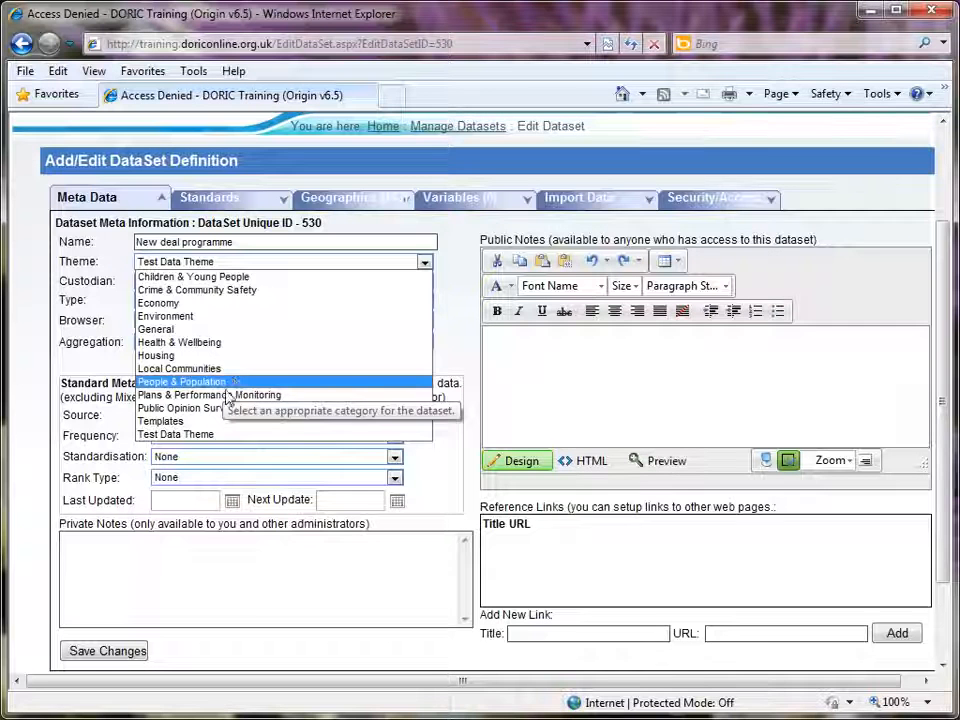
left_click(176, 436)
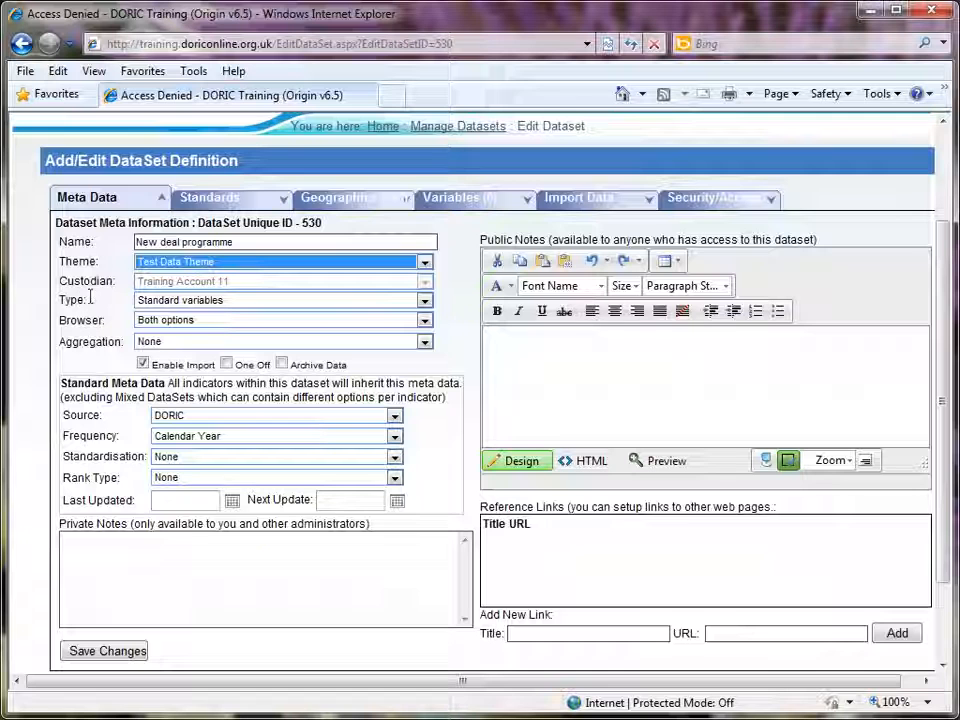
left_click_drag(70, 281, 118, 281)
left_click(114, 328)
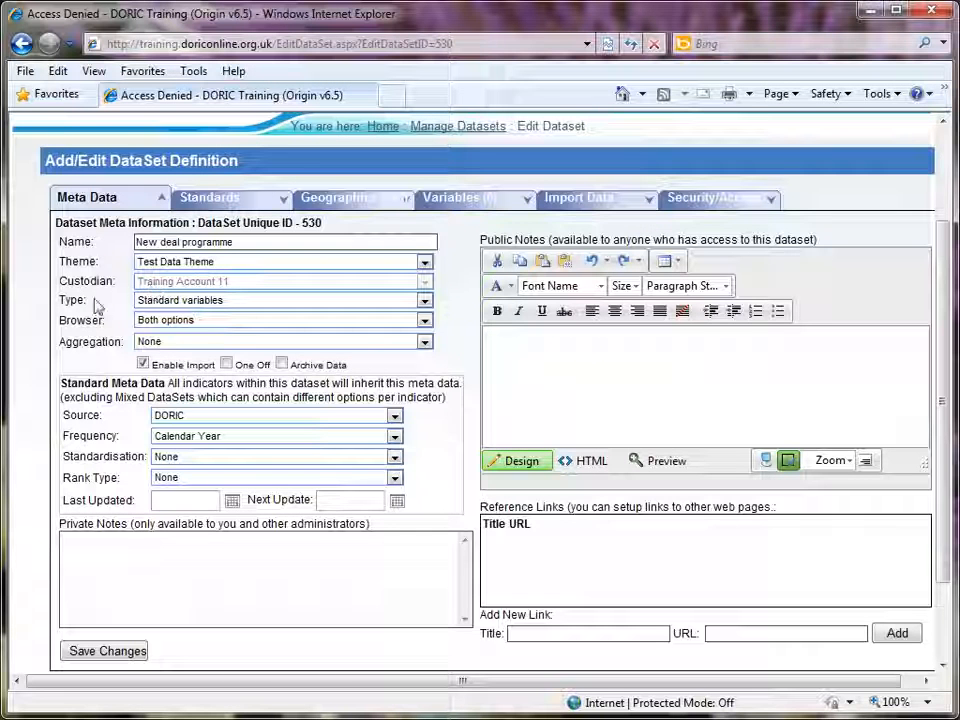
Look through the dataset type options and keep Standard variables as the type.
left_click_drag(57, 305, 78, 304)
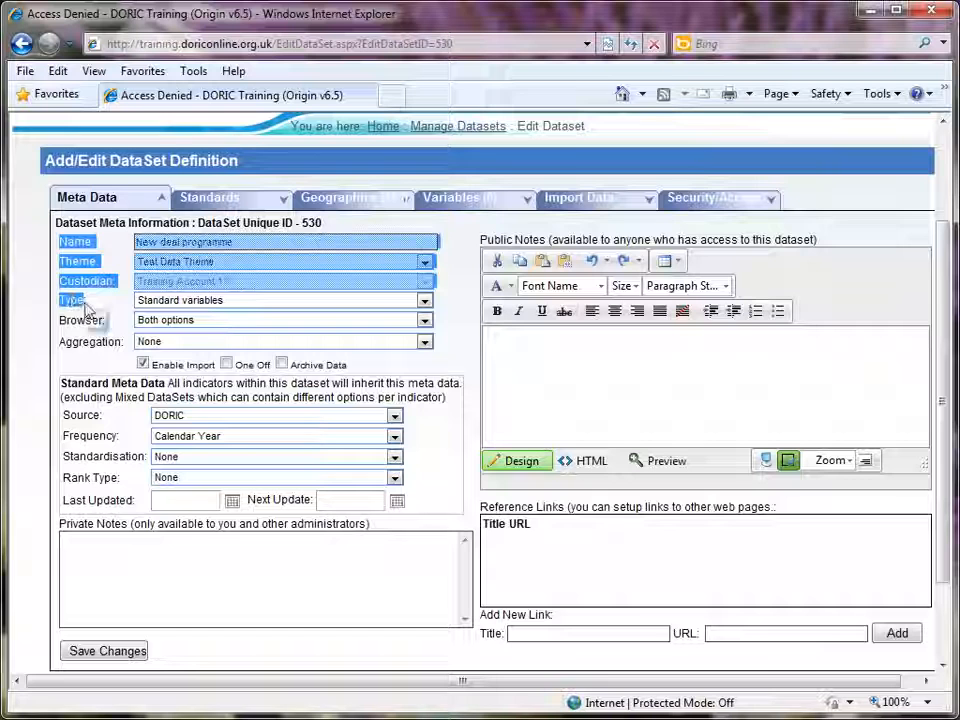
left_click(90, 304)
left_click(178, 307)
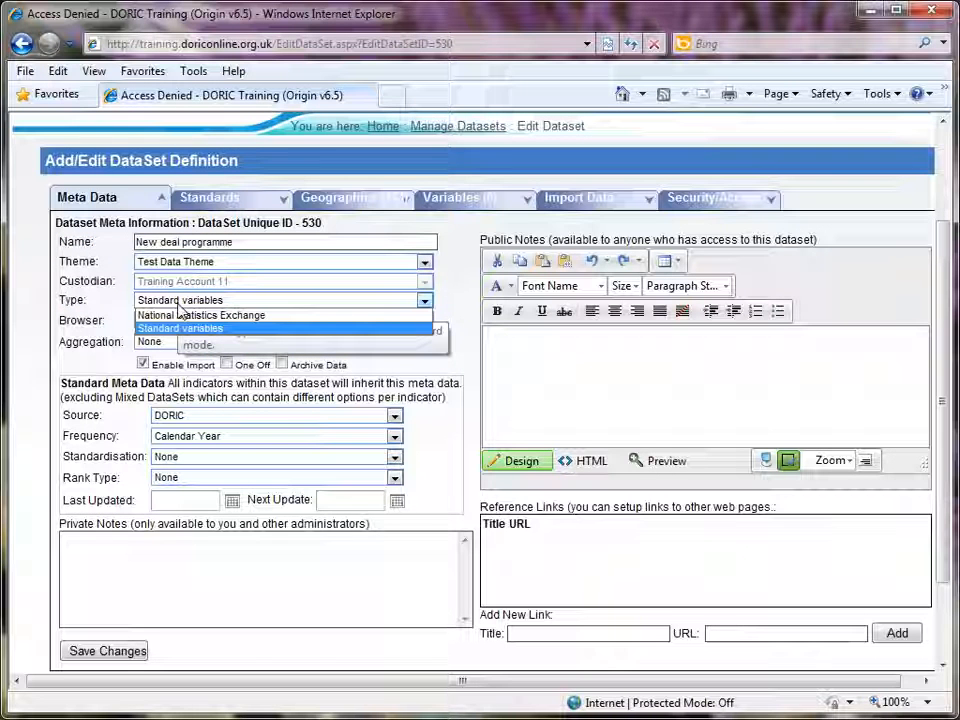
left_click(172, 307)
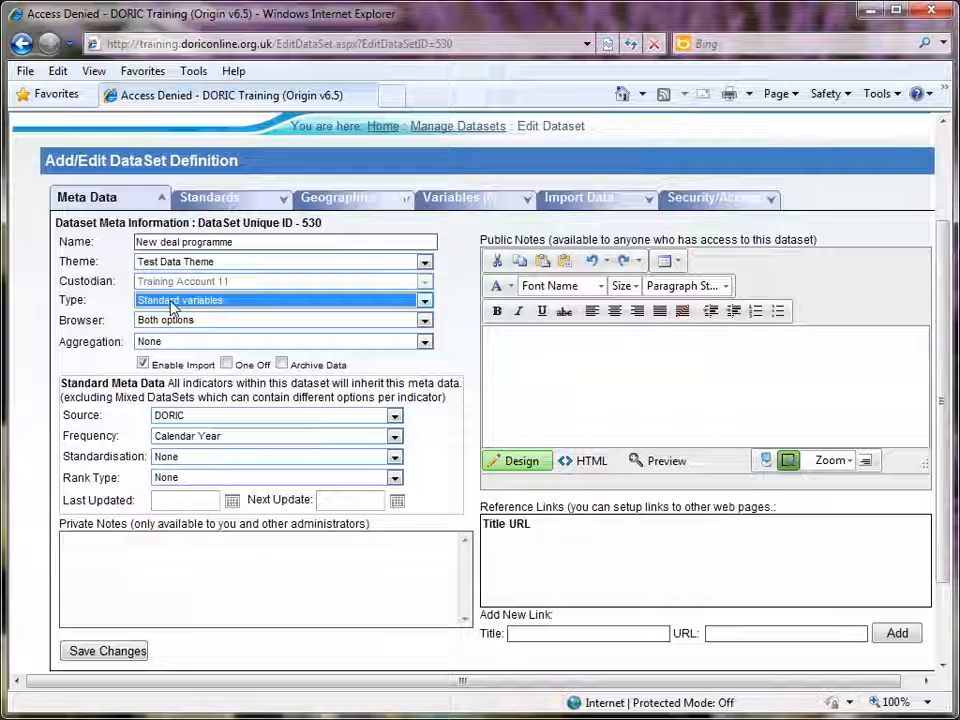
left_click(178, 304)
left_click(178, 304)
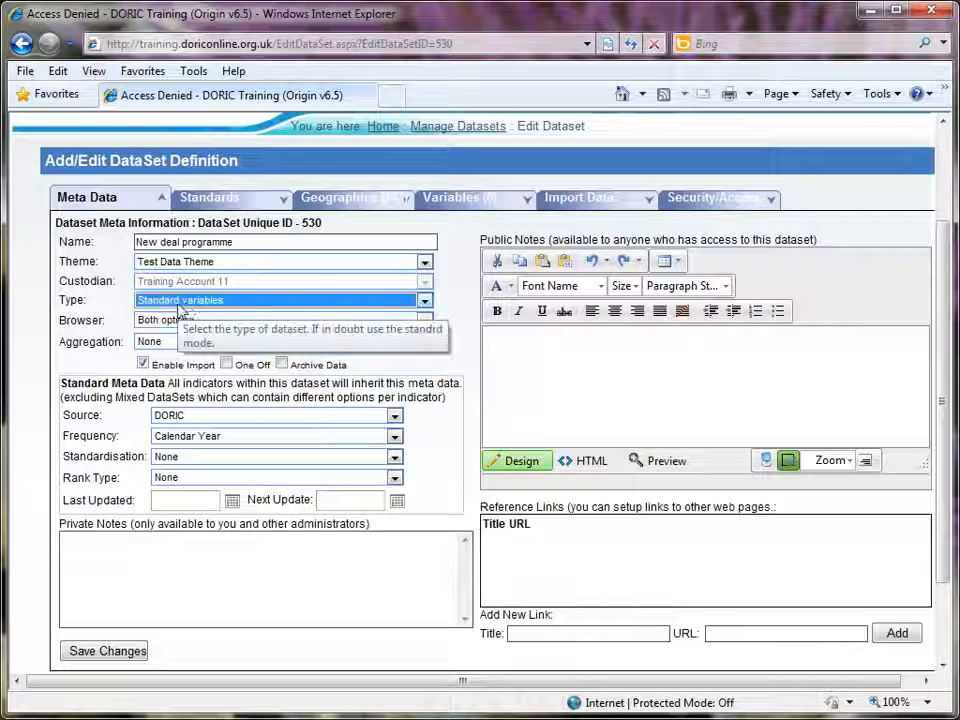
left_click(113, 326)
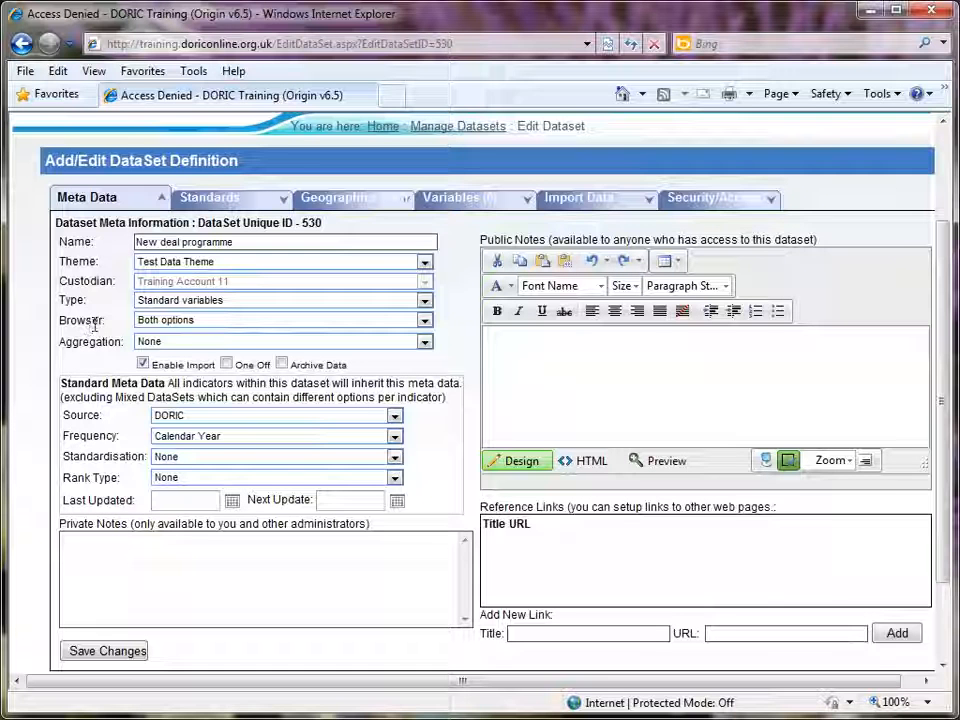
Set the data browser mode to Both options.
left_click(195, 323)
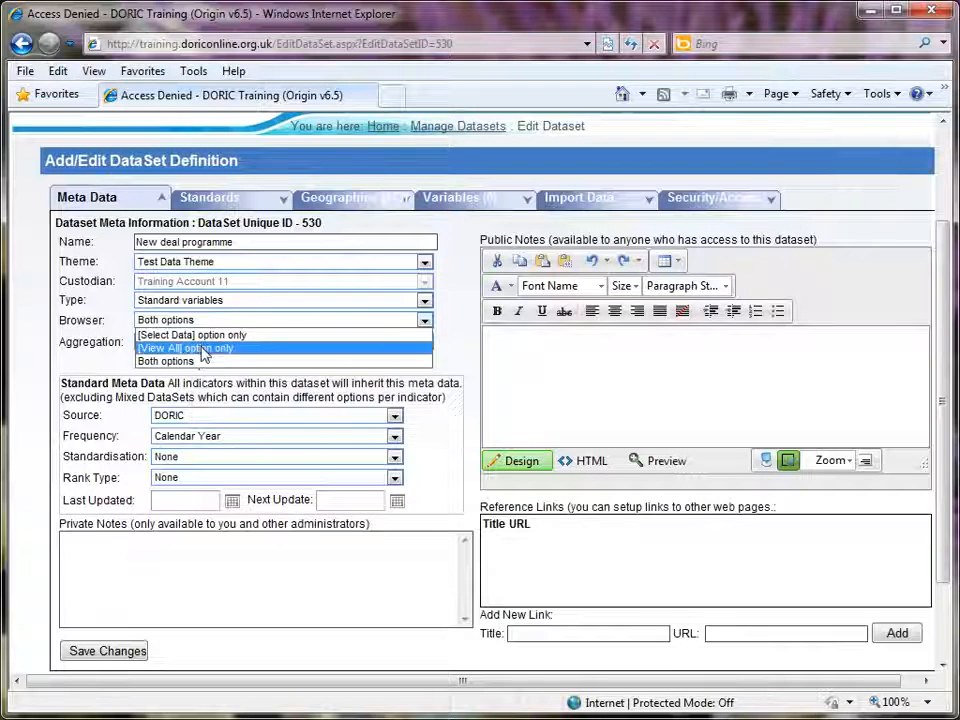
mouse_move(204, 355)
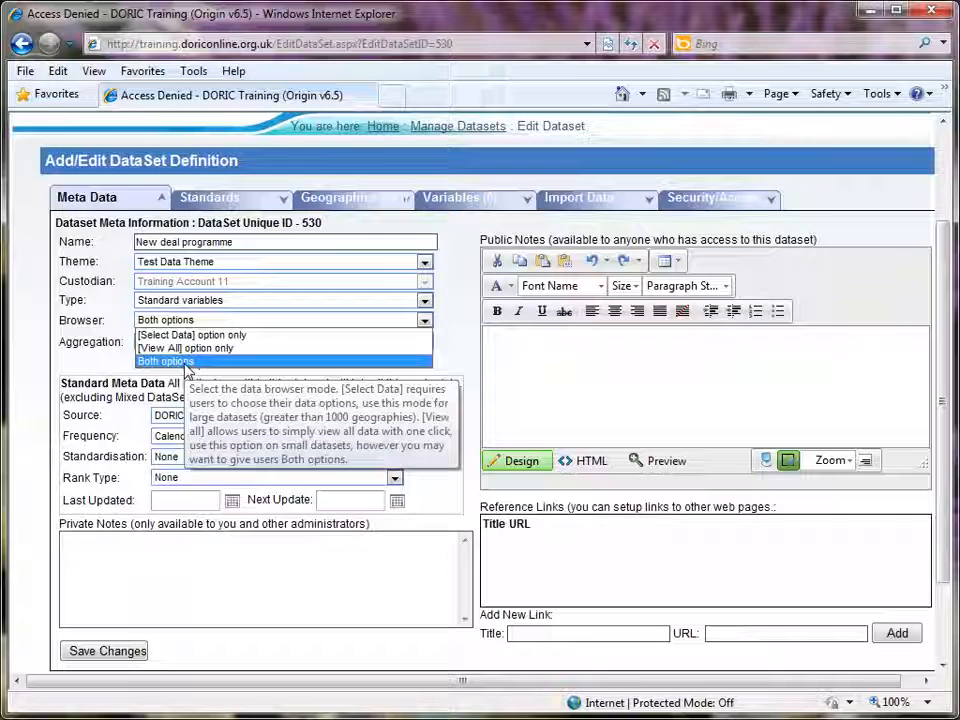
left_click(184, 363)
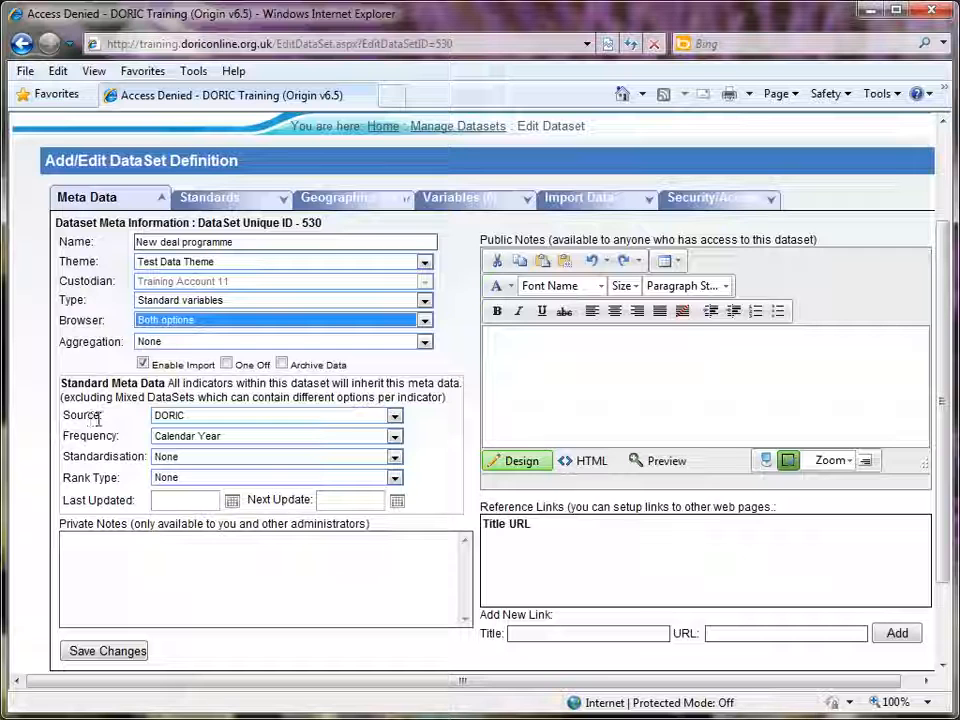
Set the standard meta data source to Office for National Statistics (ONS) and the frequency to Calendar Year.
left_click(395, 417)
left_click(395, 417)
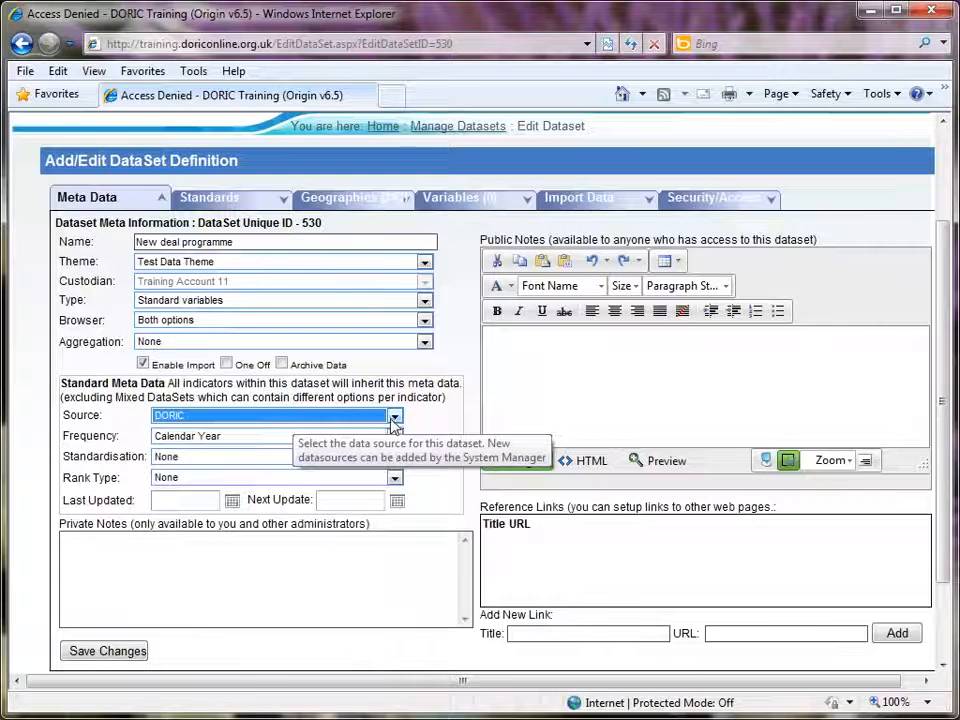
left_click(395, 417)
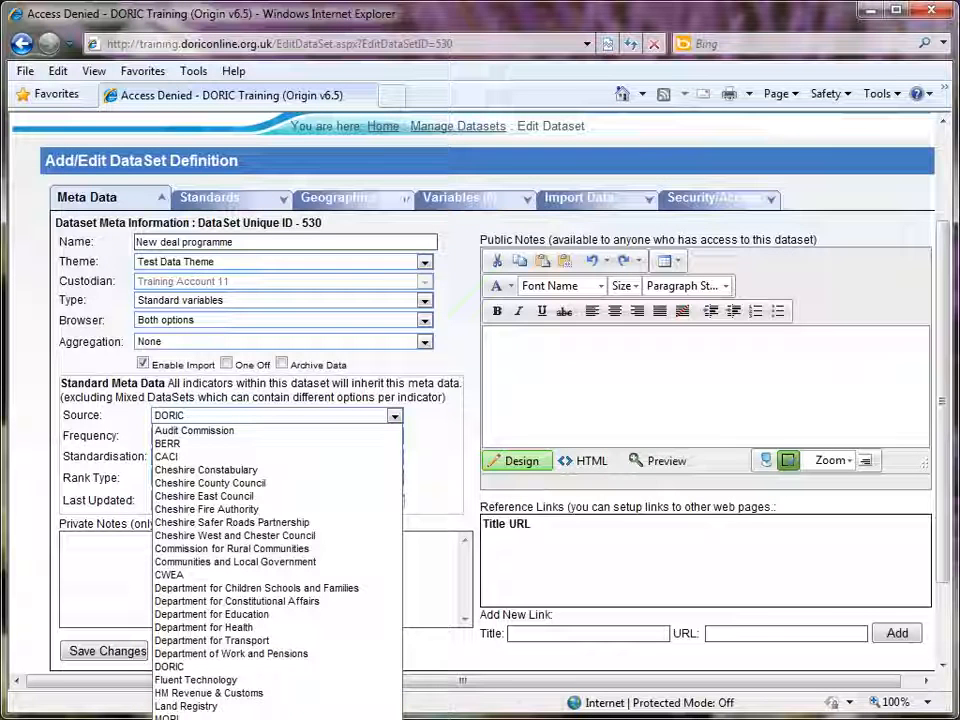
left_click(262, 718)
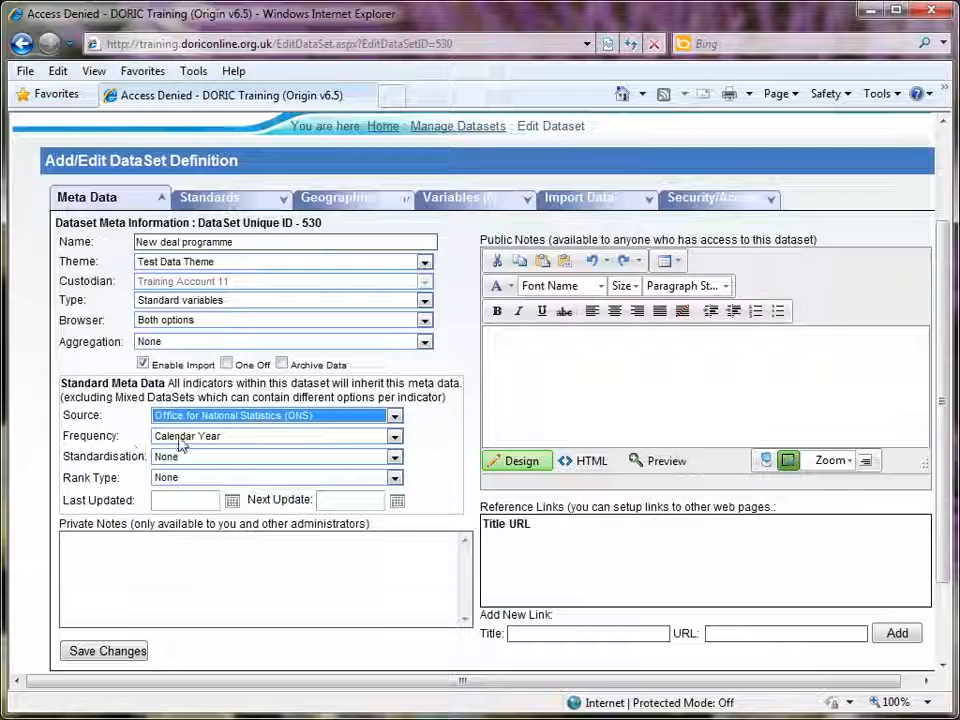
mouse_move(180, 444)
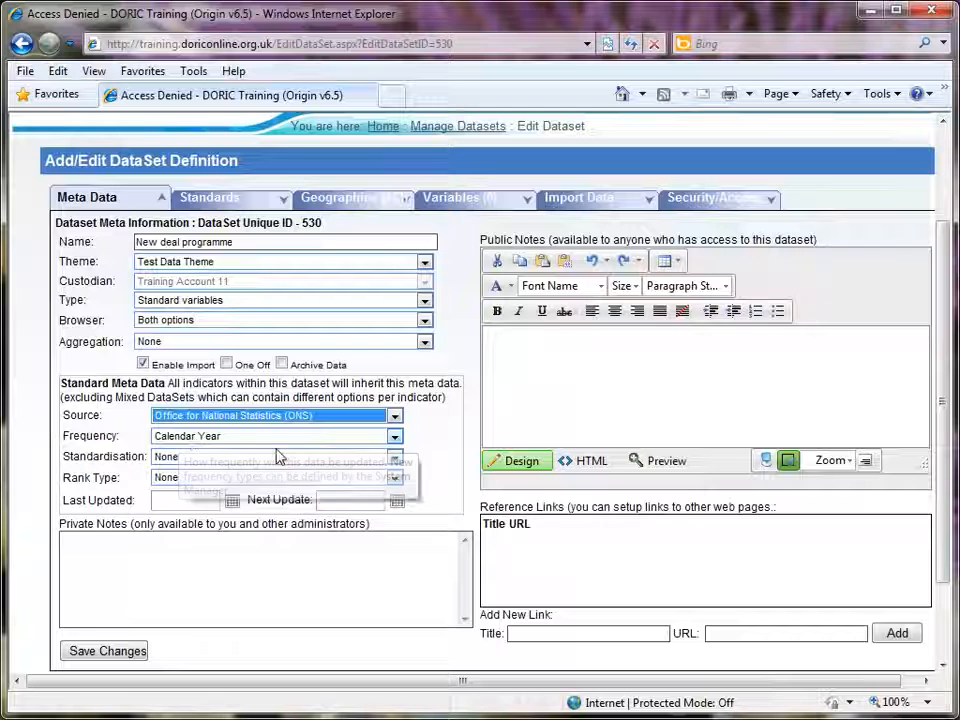
left_click(380, 440)
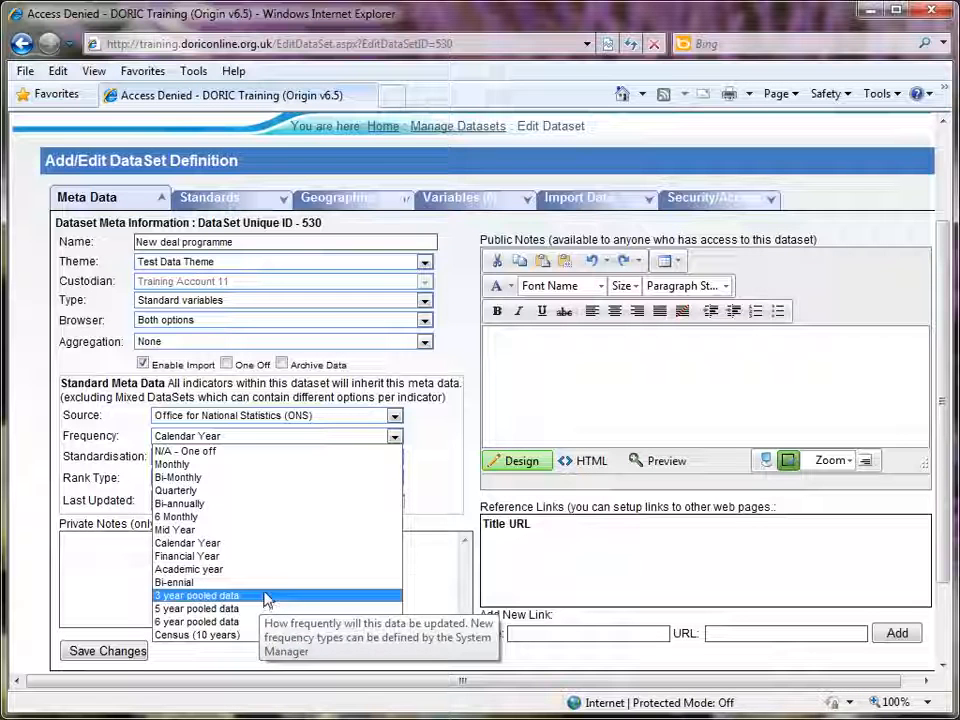
left_click(252, 545)
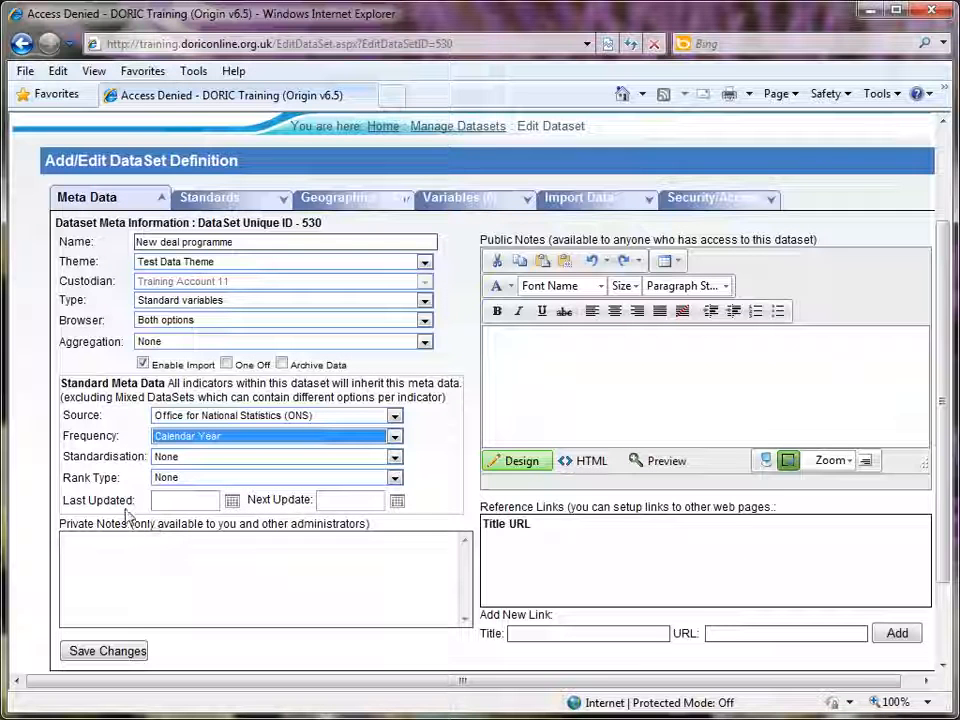
mouse_move(161, 503)
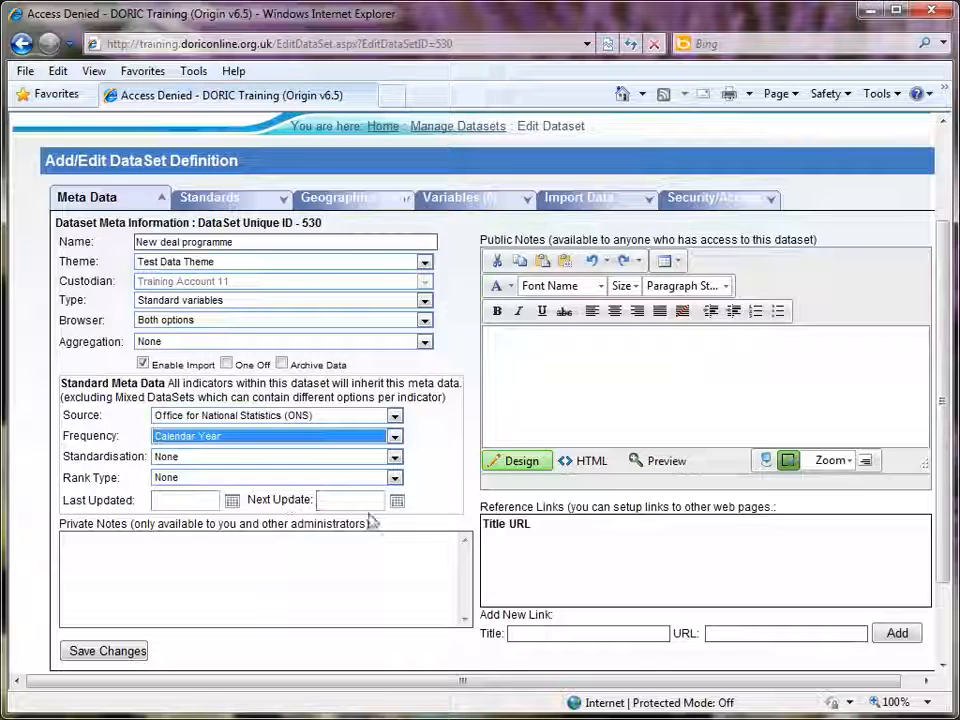
mouse_move(354, 504)
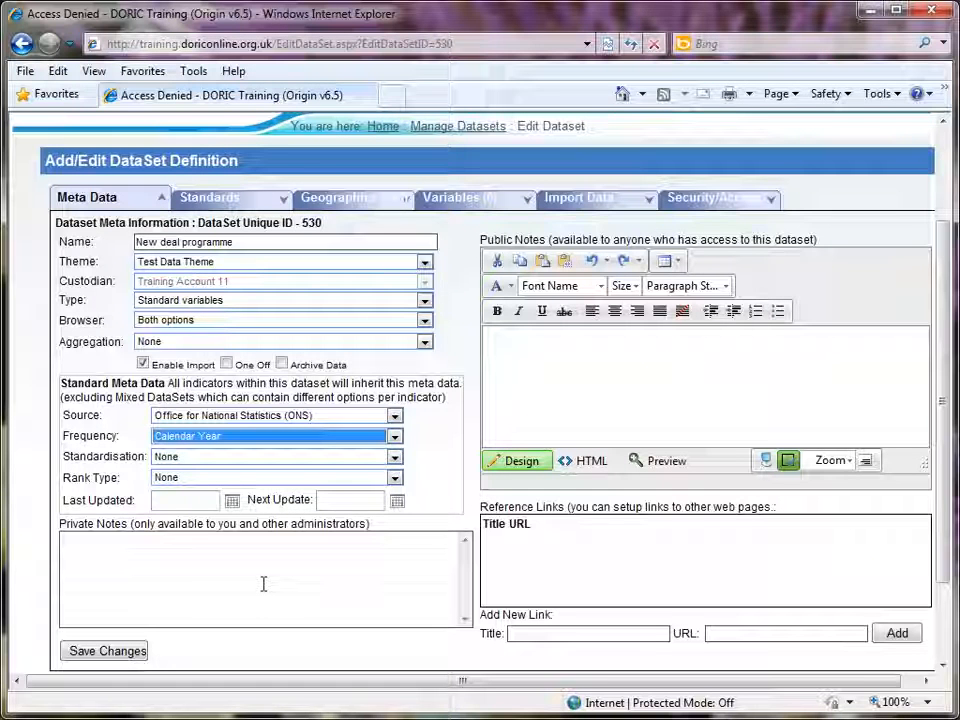
left_click(165, 556)
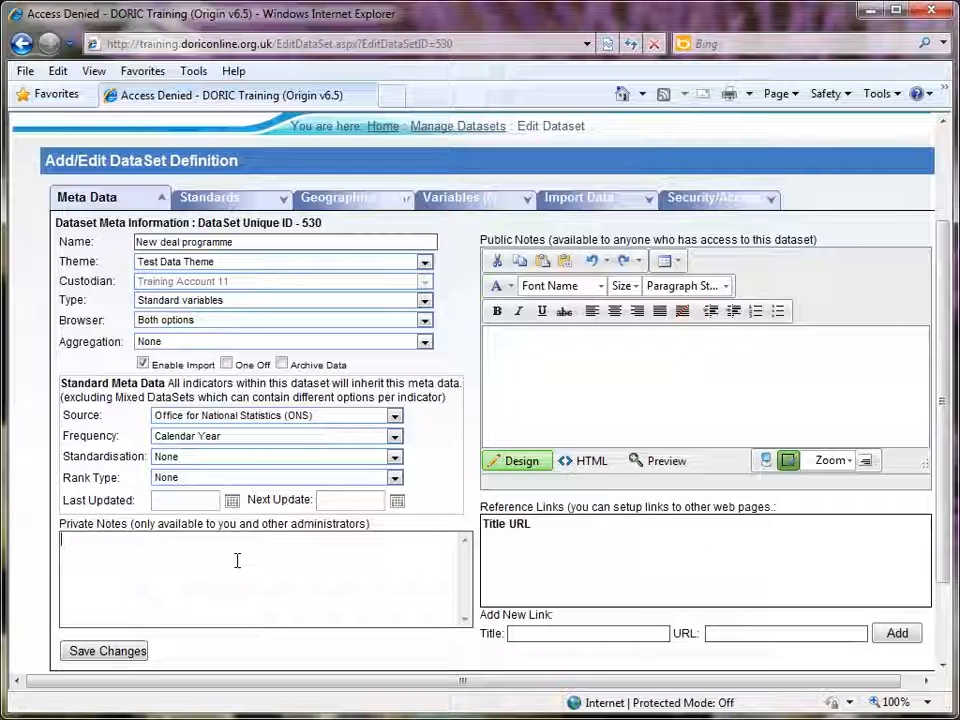
left_click(529, 390)
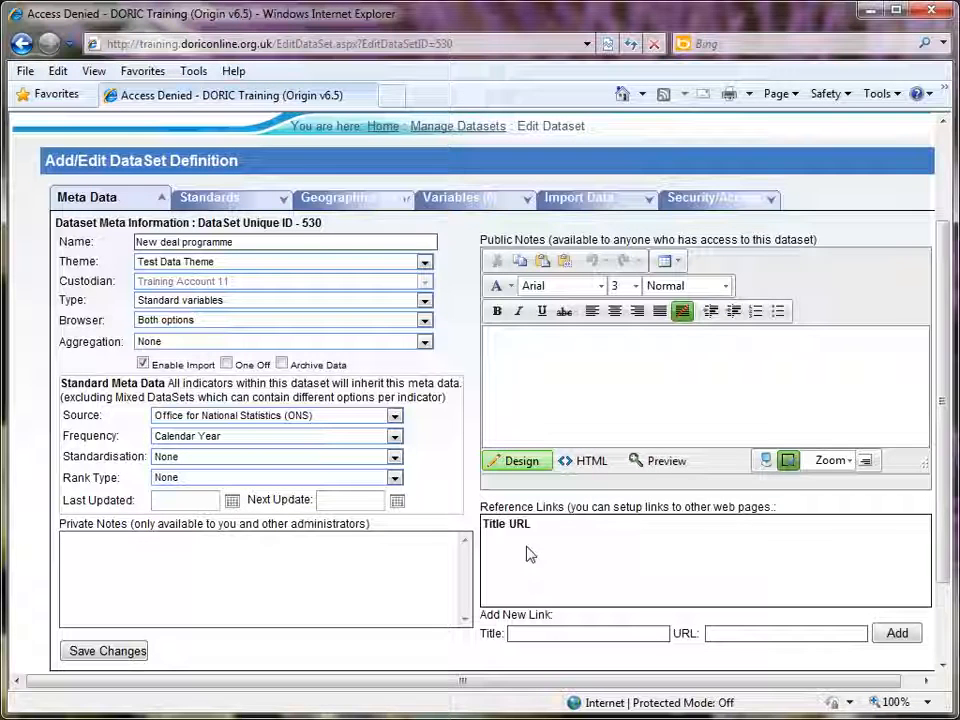
left_click(576, 636)
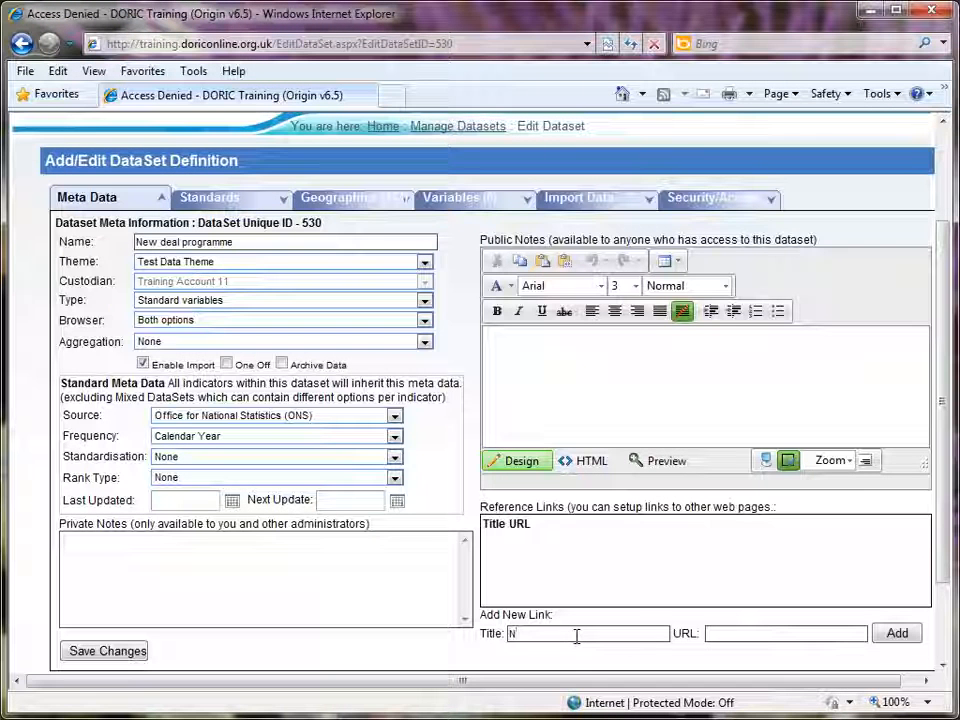
type("eSS ")
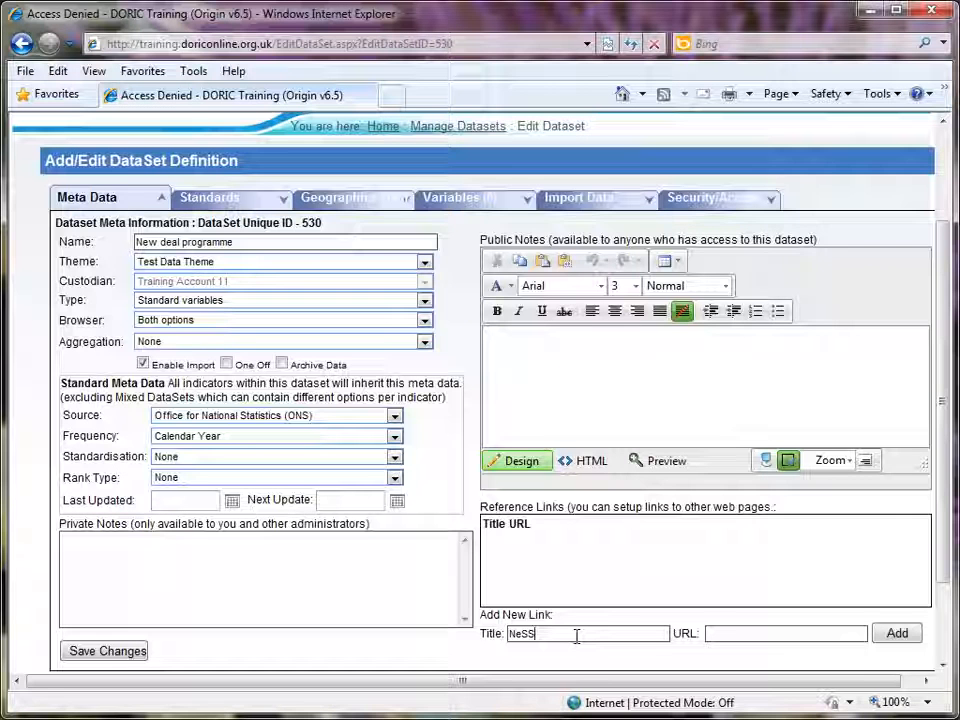
type("Exchange")
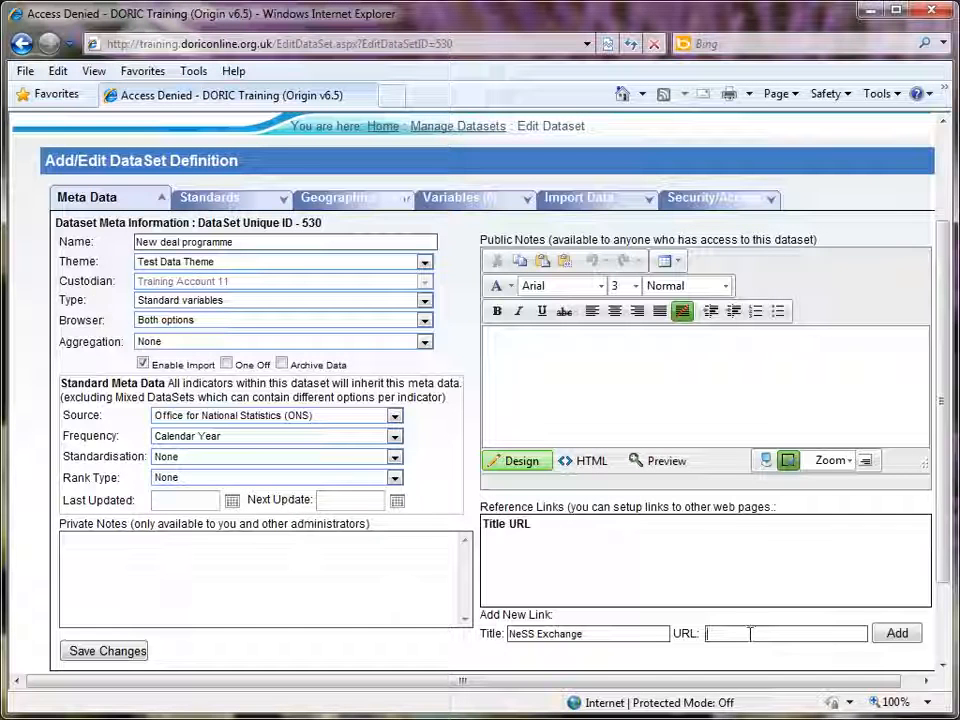
key("ctrl+v")
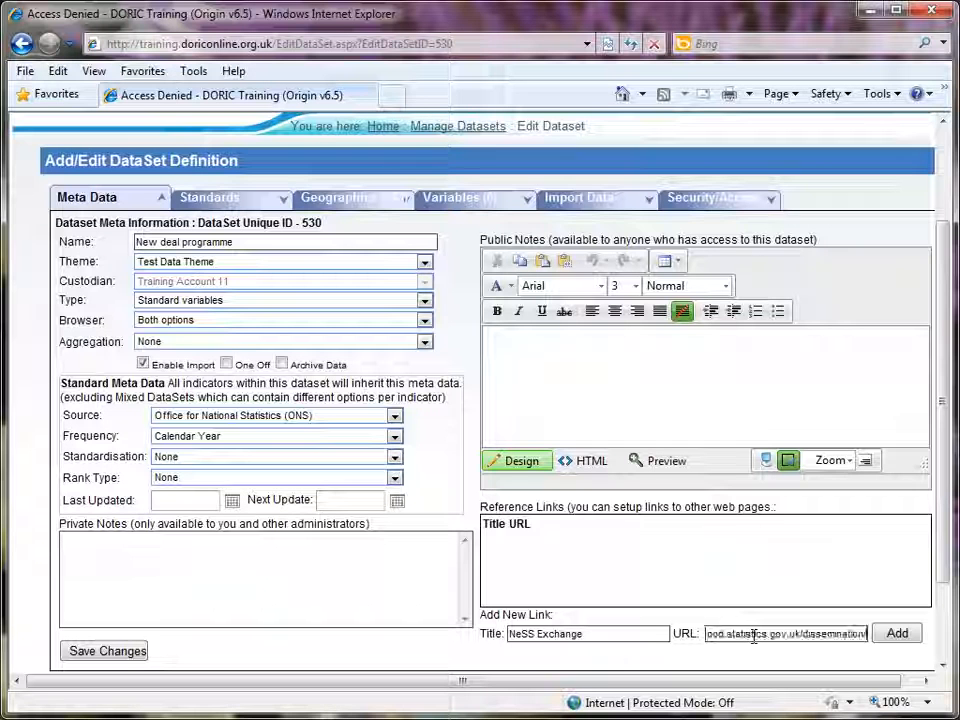
left_click_drag(745, 635, 656, 638)
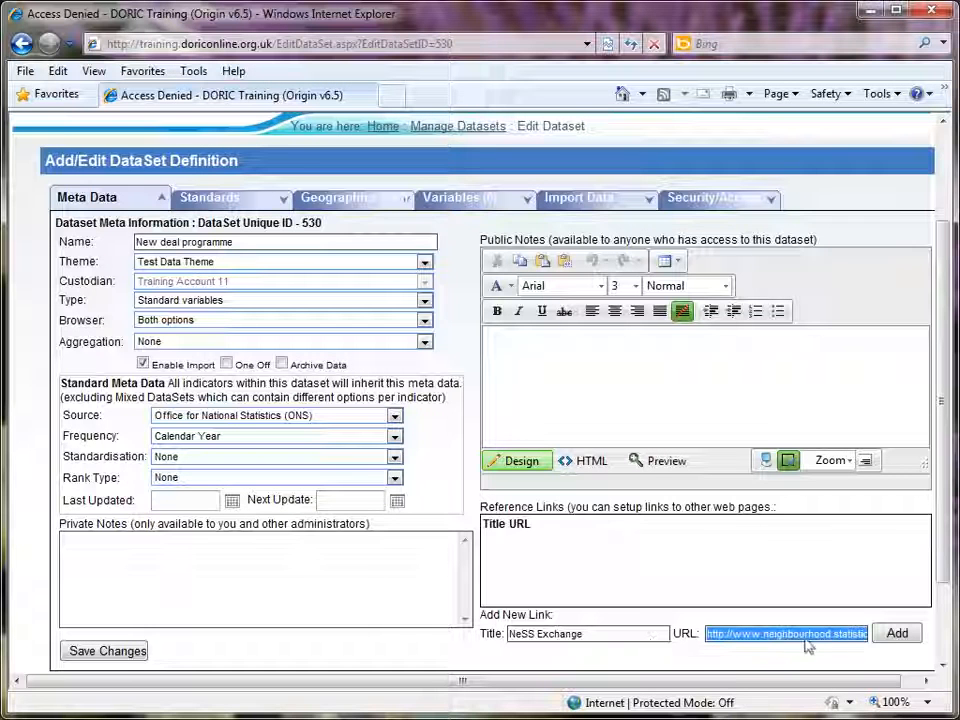
left_click(889, 640)
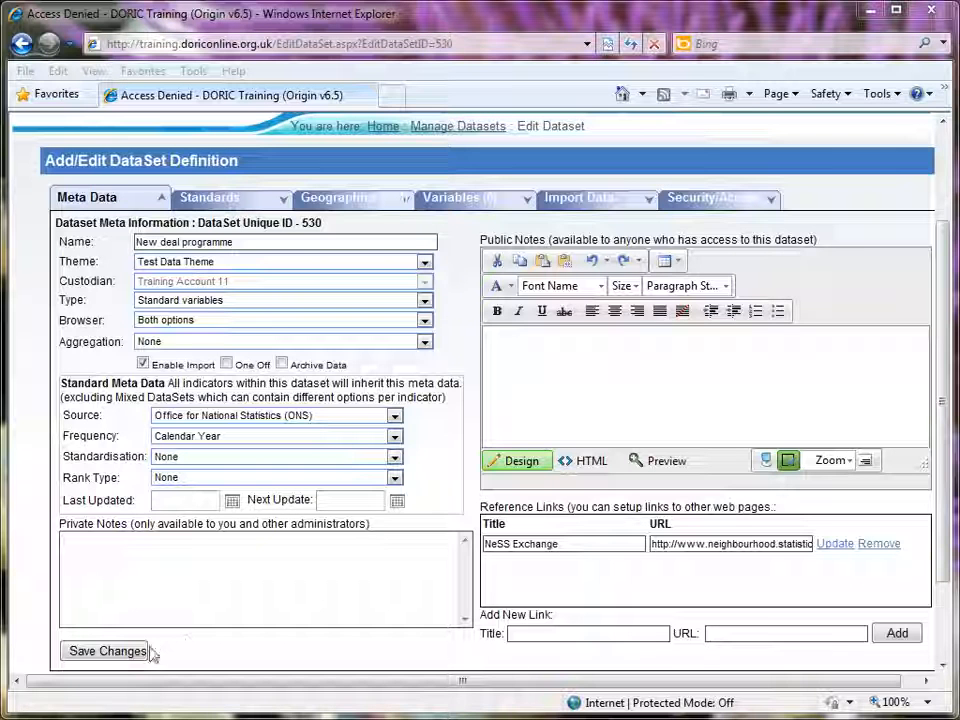
left_click(133, 651)
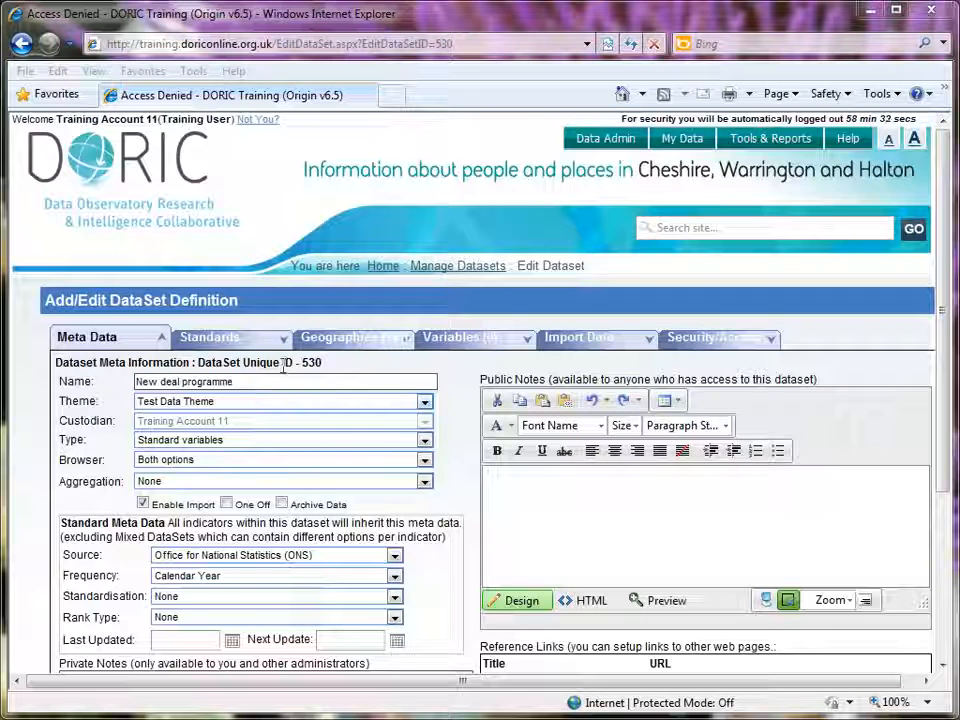
Review the dataset's Standards and Geographies sections and open its Variables section.
left_click(248, 345)
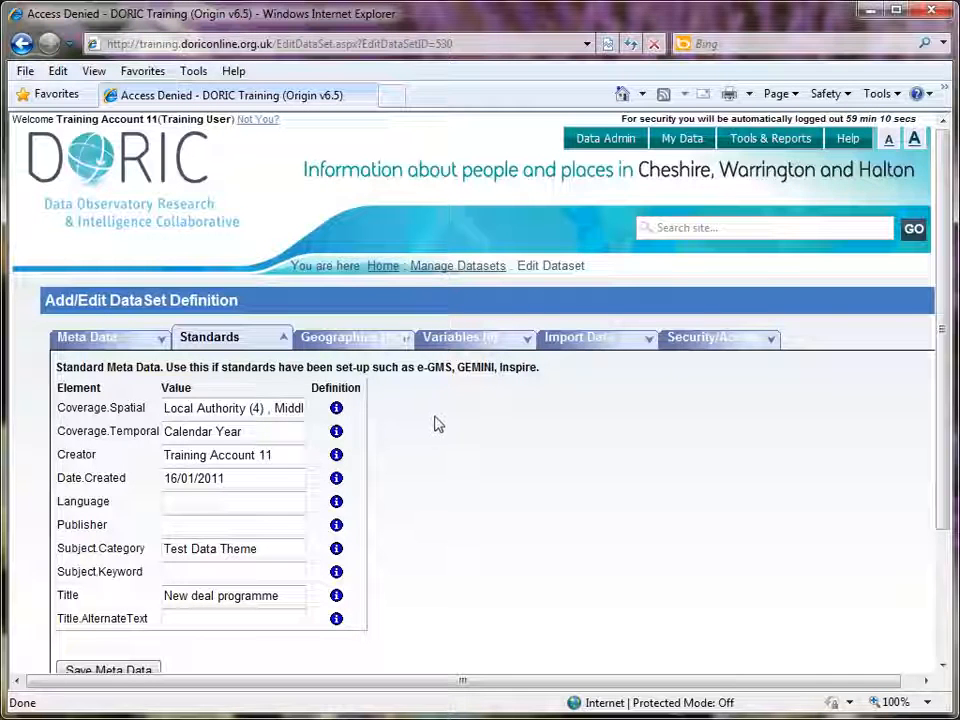
left_click(375, 343)
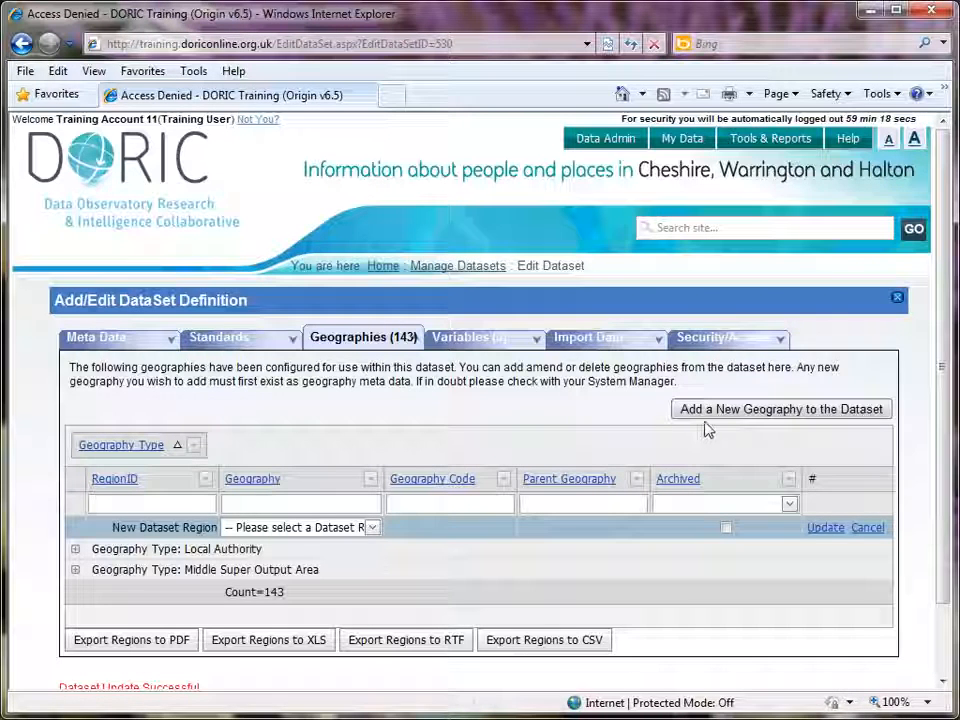
left_click(476, 345)
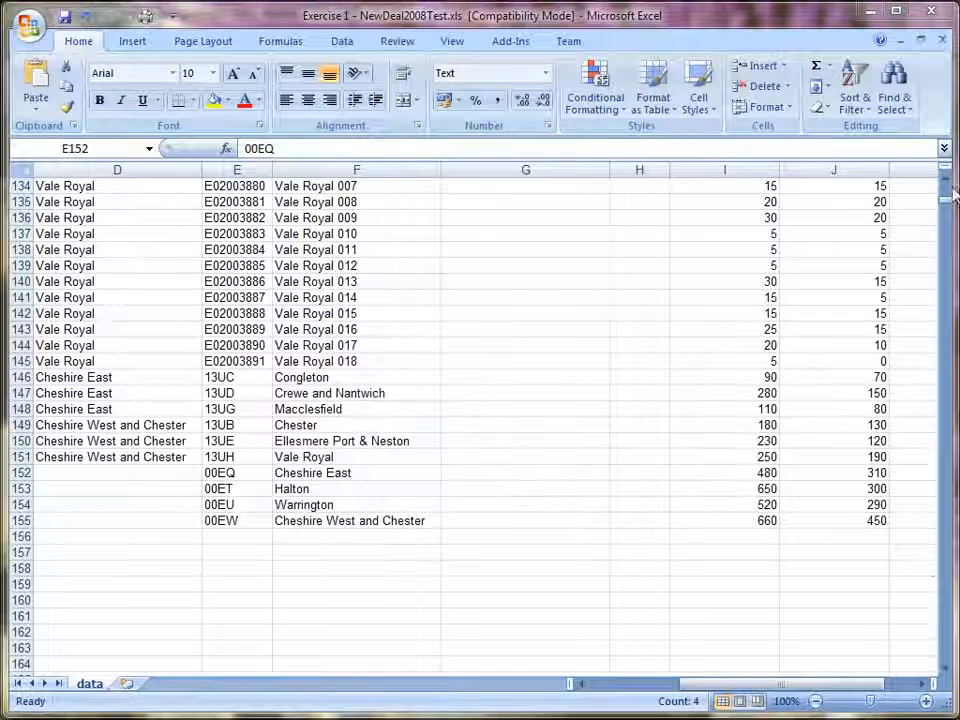
Check in the Exercise 1 workbook in Excel which variables, dates and headings the data columns I to K contain.
left_click_drag(947, 199, 951, 190)
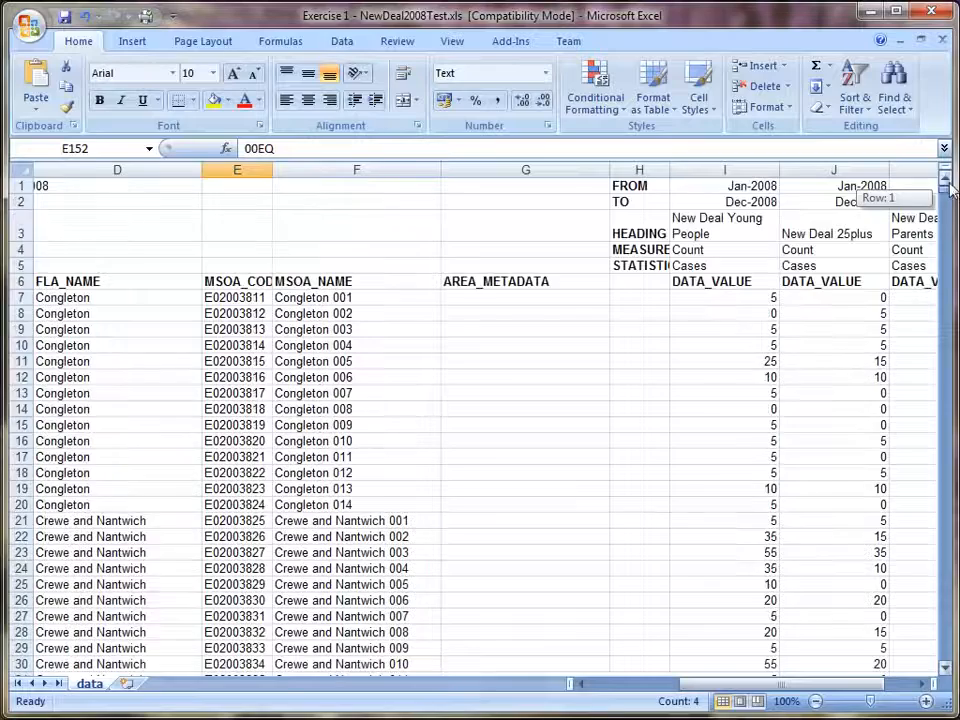
left_click_drag(766, 688, 780, 688)
left_click_drag(575, 170, 726, 169)
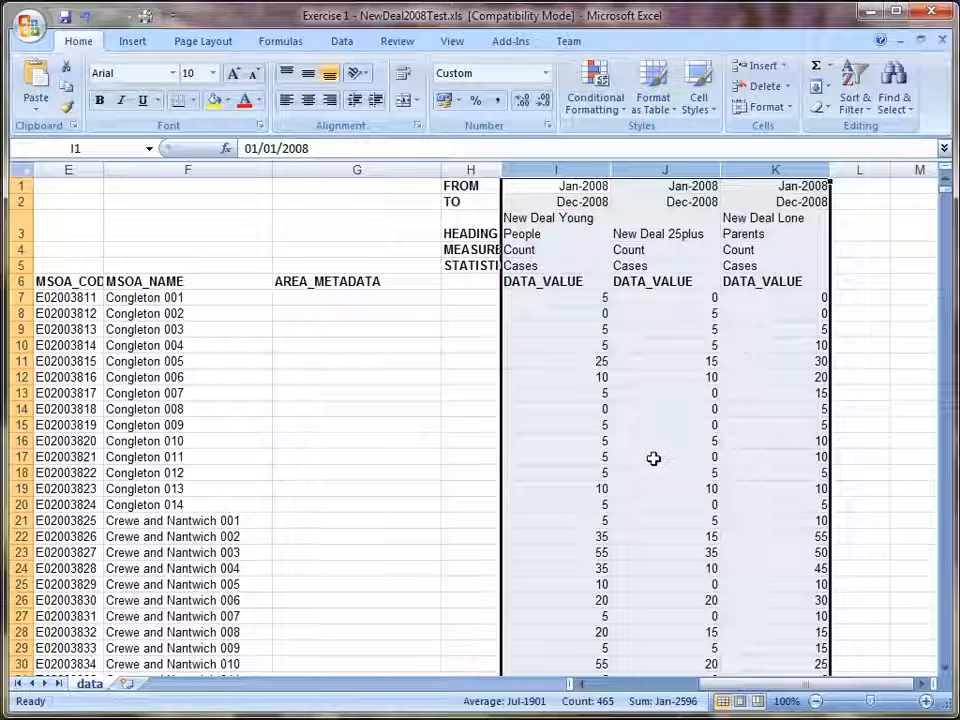
left_click(583, 422)
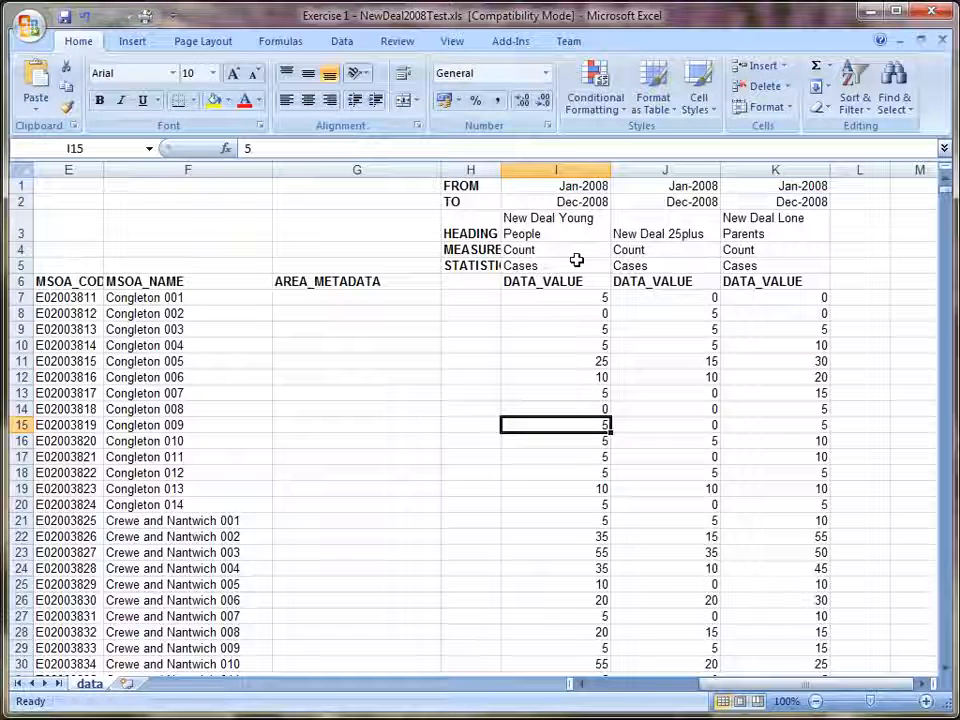
left_click_drag(563, 239, 758, 233)
left_click(627, 376)
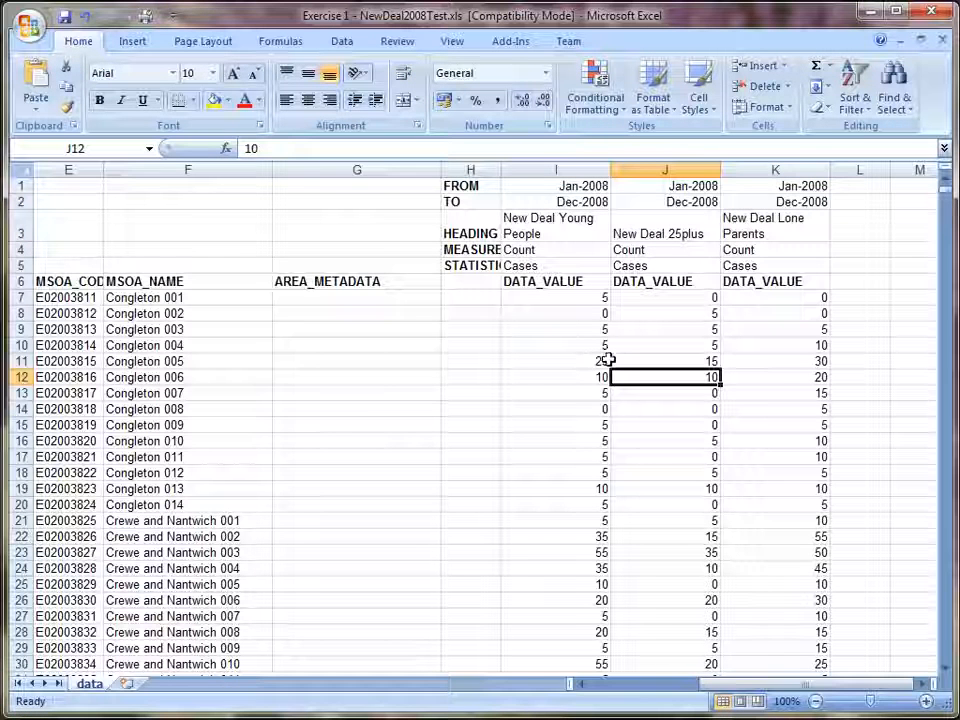
Check the New Deal headings in row 3 of columns I to K of the Exercise 1 workbook.
left_click(581, 237)
key("Right")
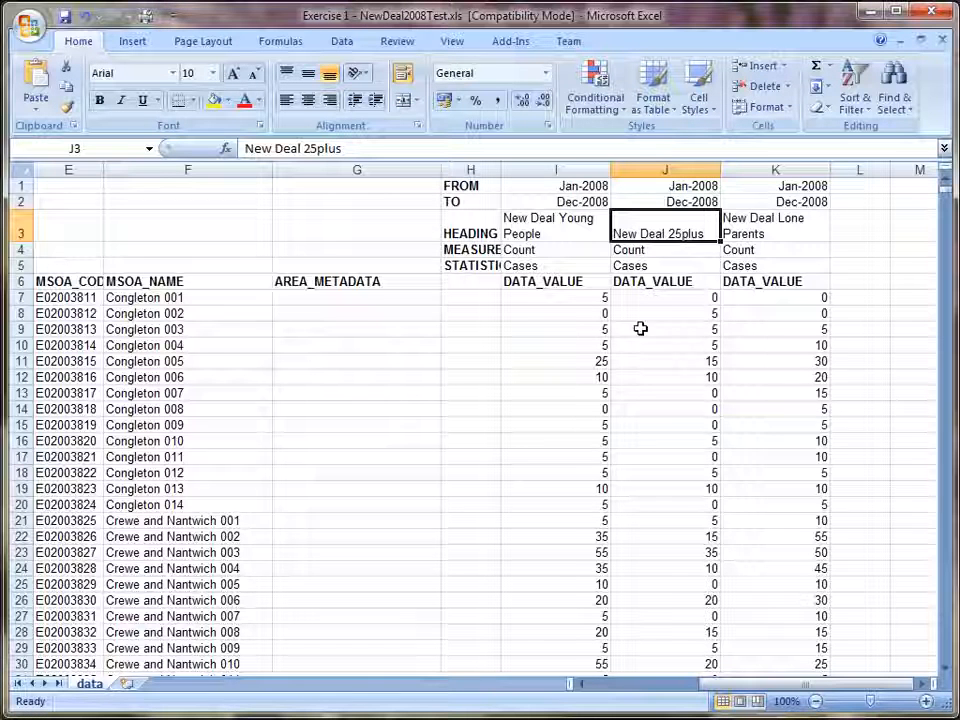
left_click(572, 226)
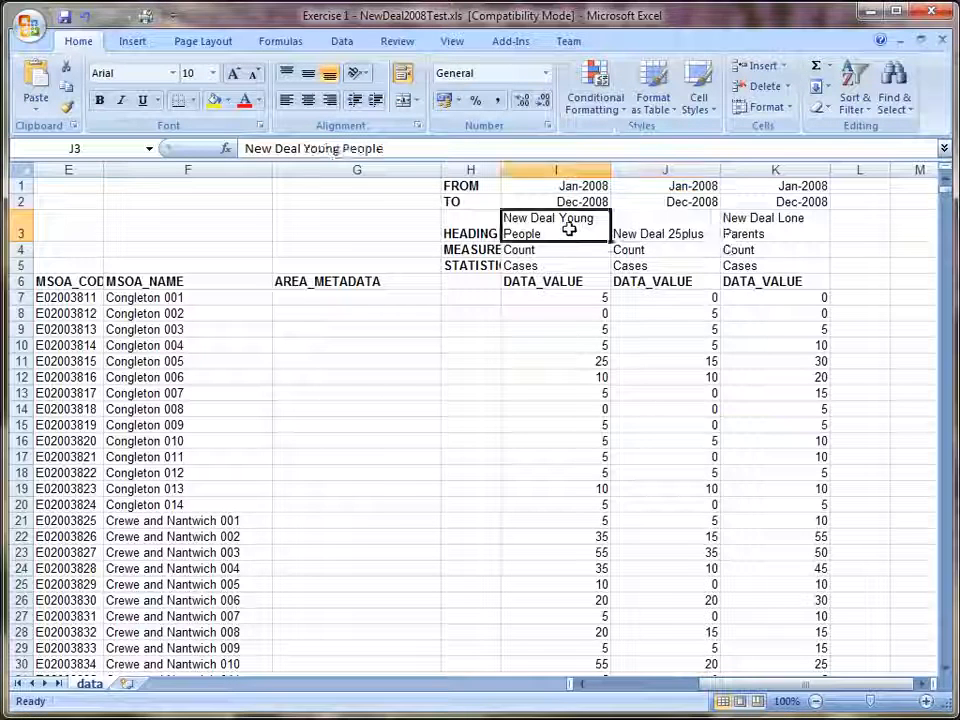
left_click(696, 231)
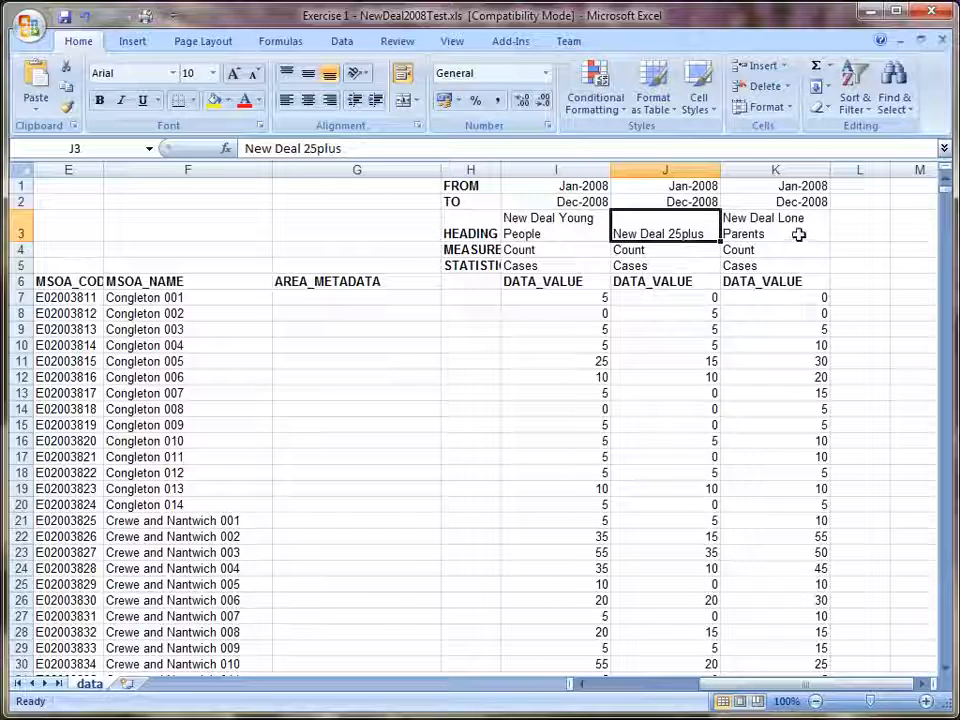
left_click(813, 230)
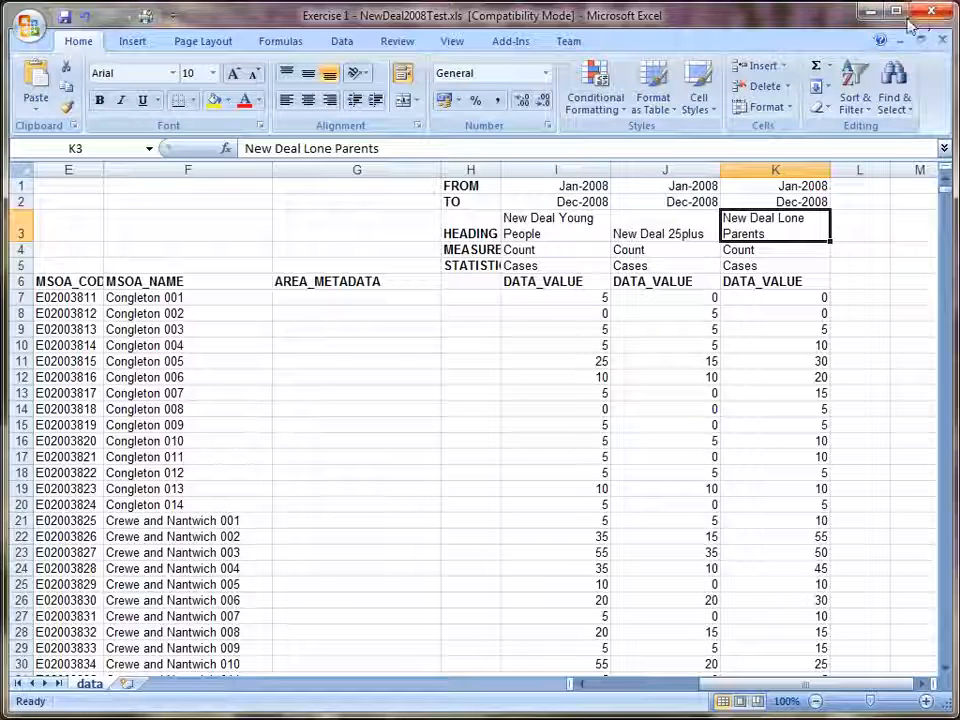
Return to DORIC and create a new variable in the dataset named "New Deal Starts by Gender", without an optional code.
left_click(872, 13)
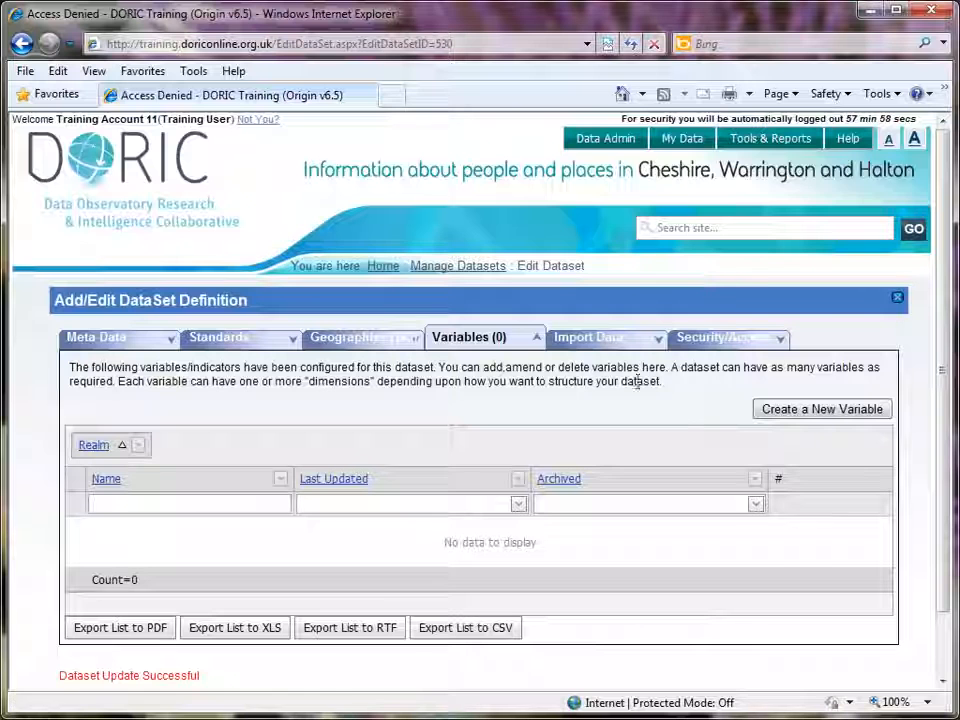
left_click(798, 416)
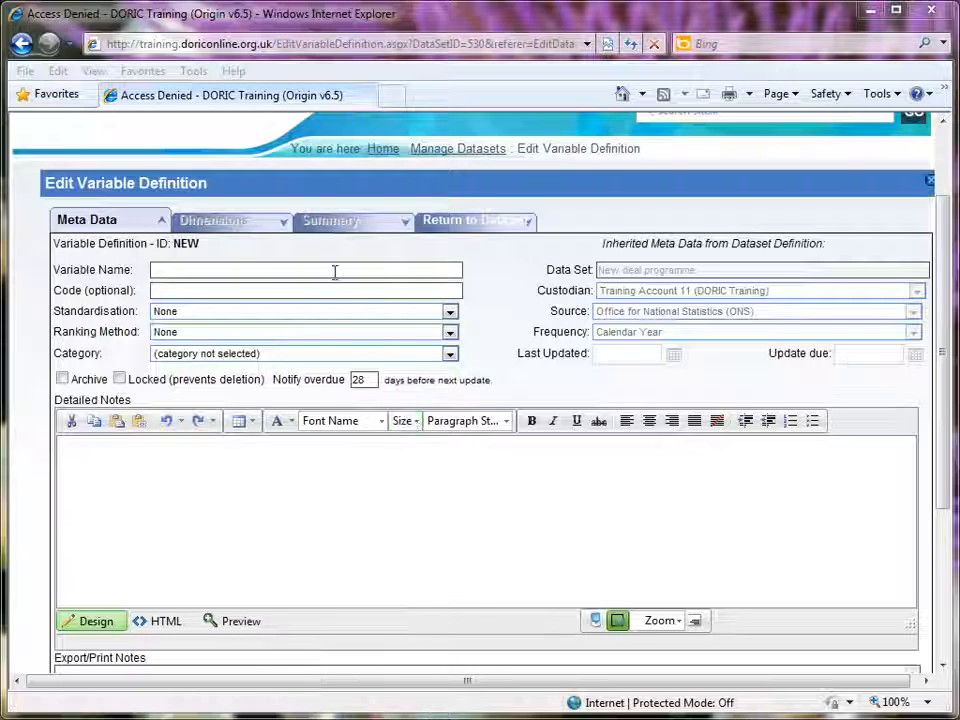
left_click(159, 271)
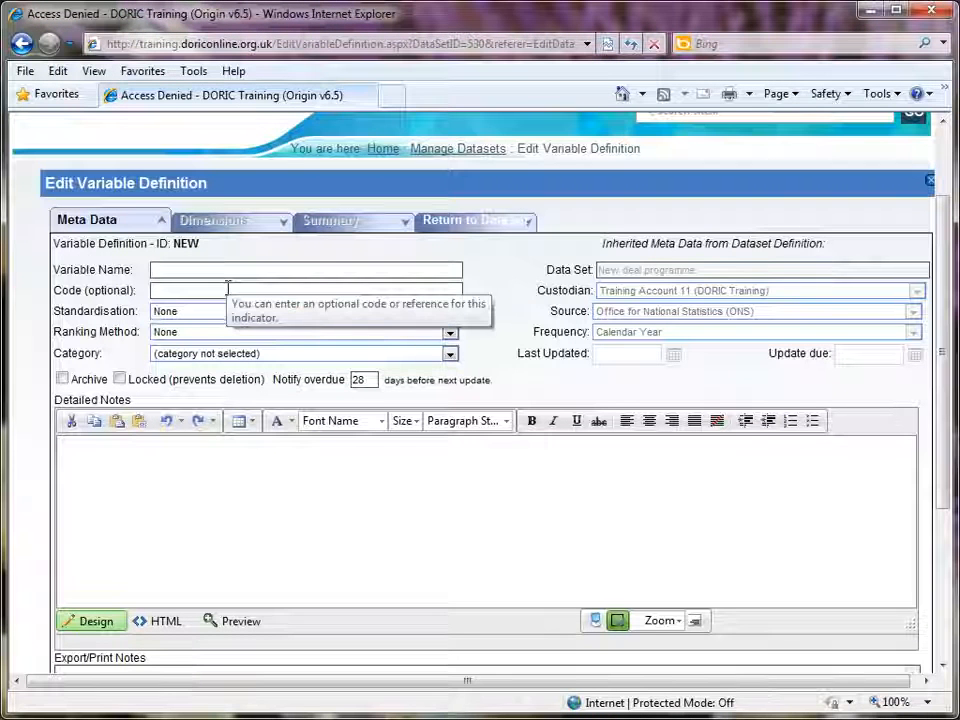
type("New Deal Starts by Gender")
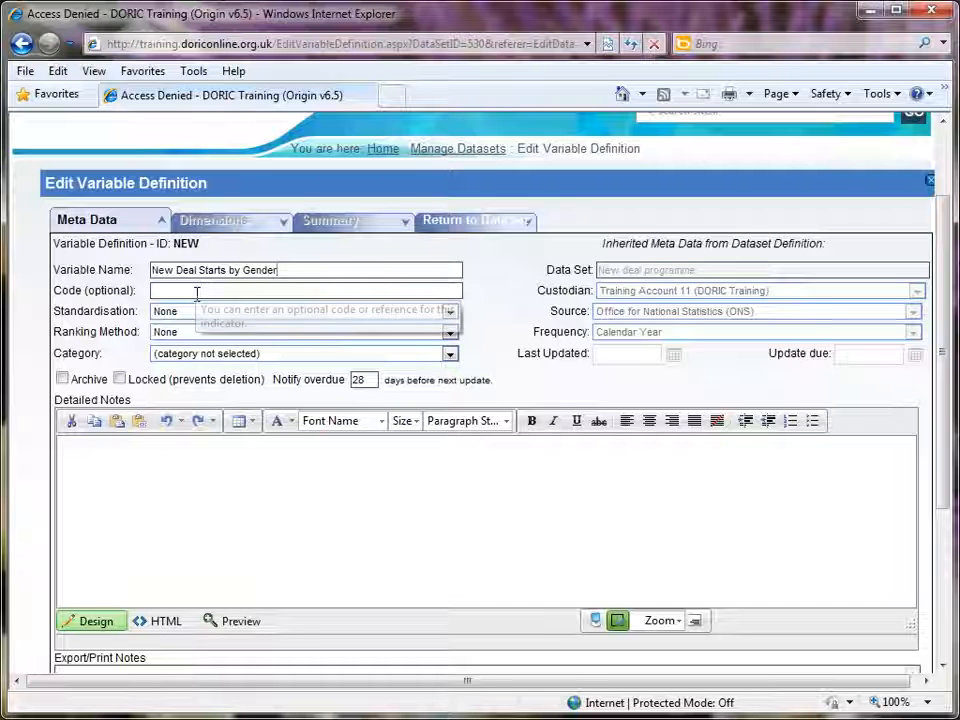
left_click(197, 291)
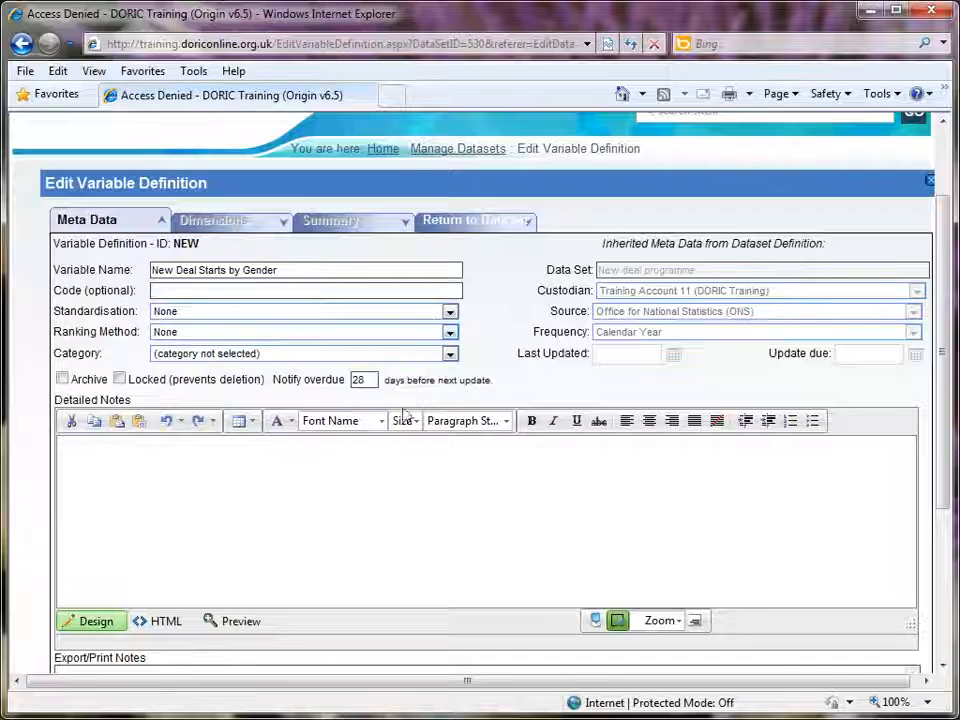
Set the variable's category to Economic Well-Being.
left_click(224, 356)
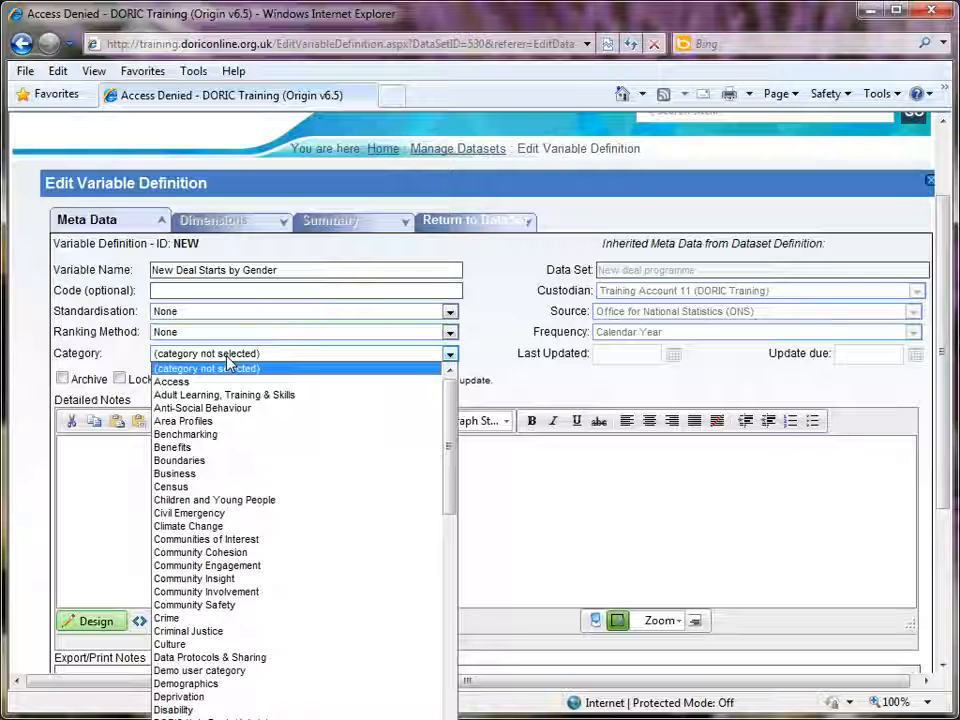
left_click_drag(452, 402, 452, 444)
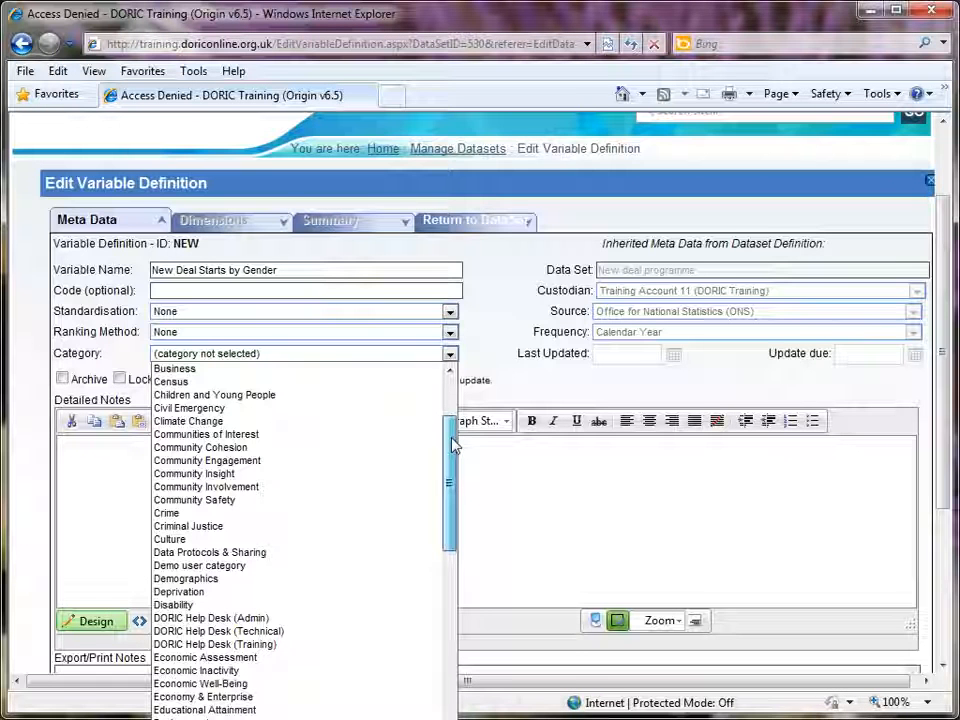
left_click(297, 684)
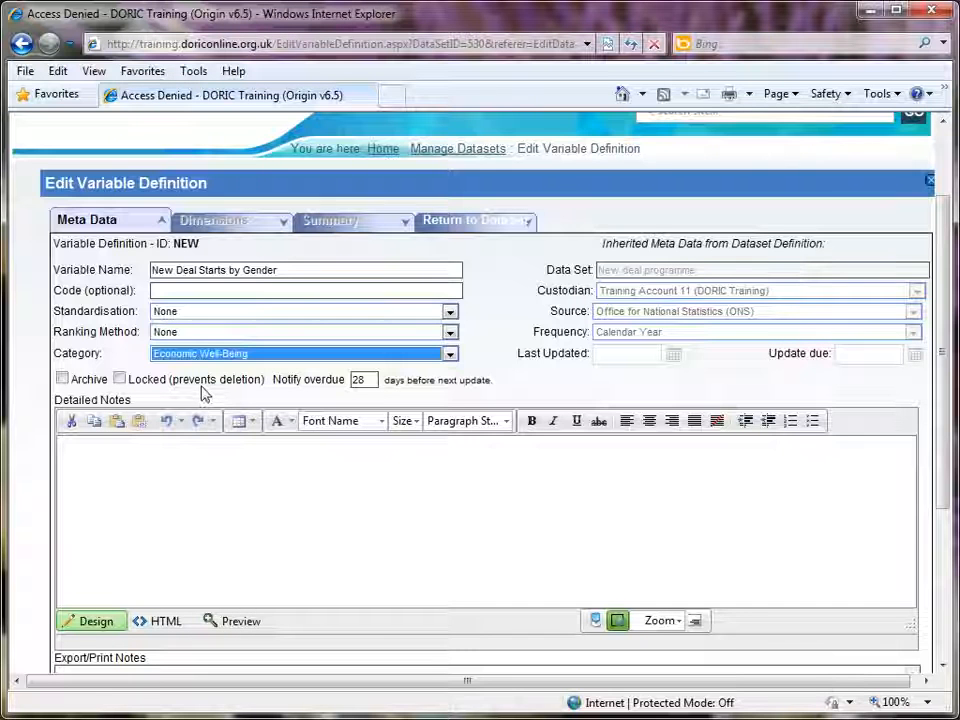
mouse_move(201, 391)
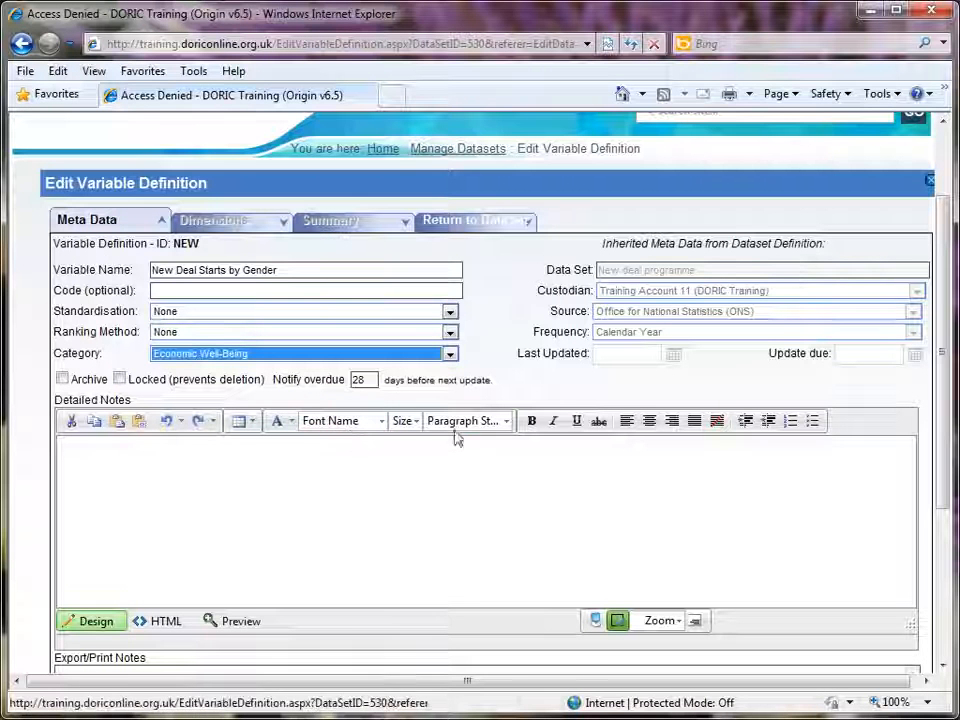
Review the variable's overdue notification, detailed notes and export notes fields, and save its meta data.
left_click(371, 379)
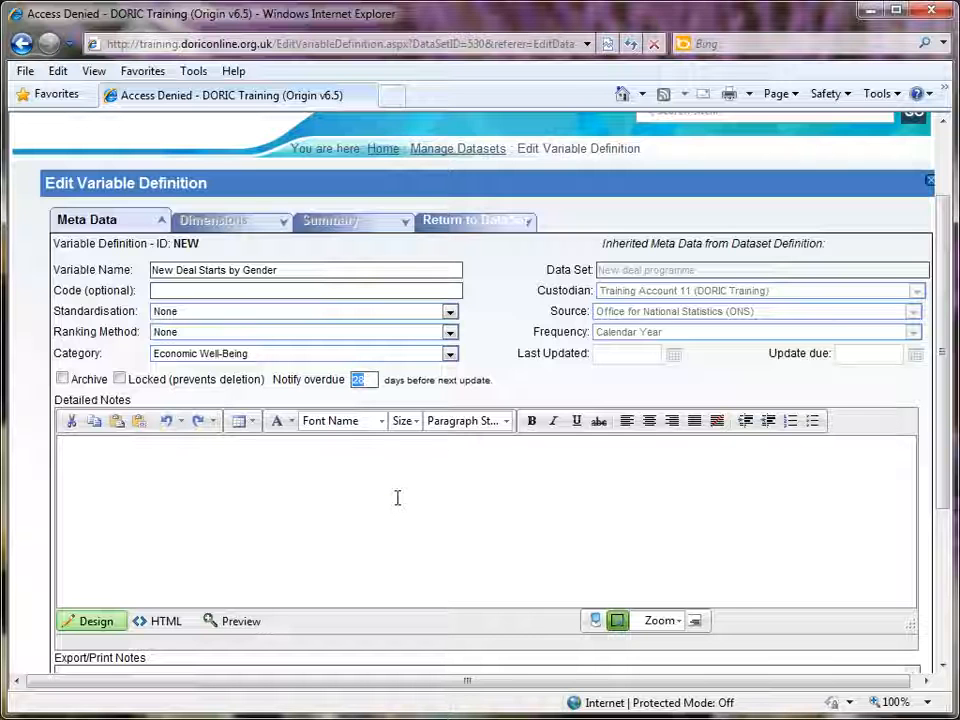
left_click(397, 497)
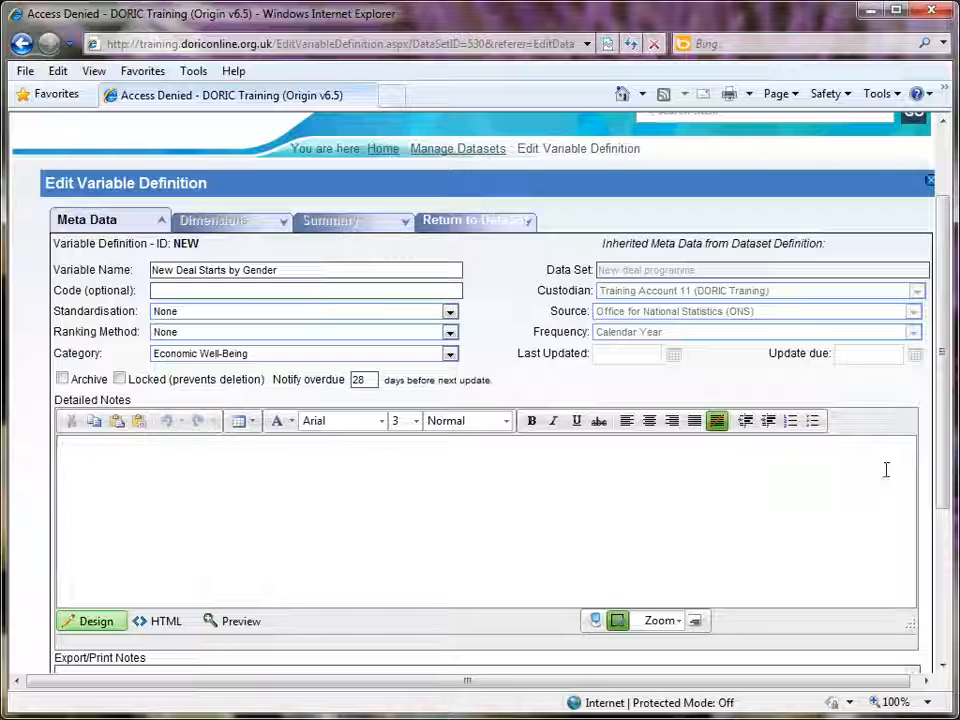
left_click_drag(944, 452, 939, 539)
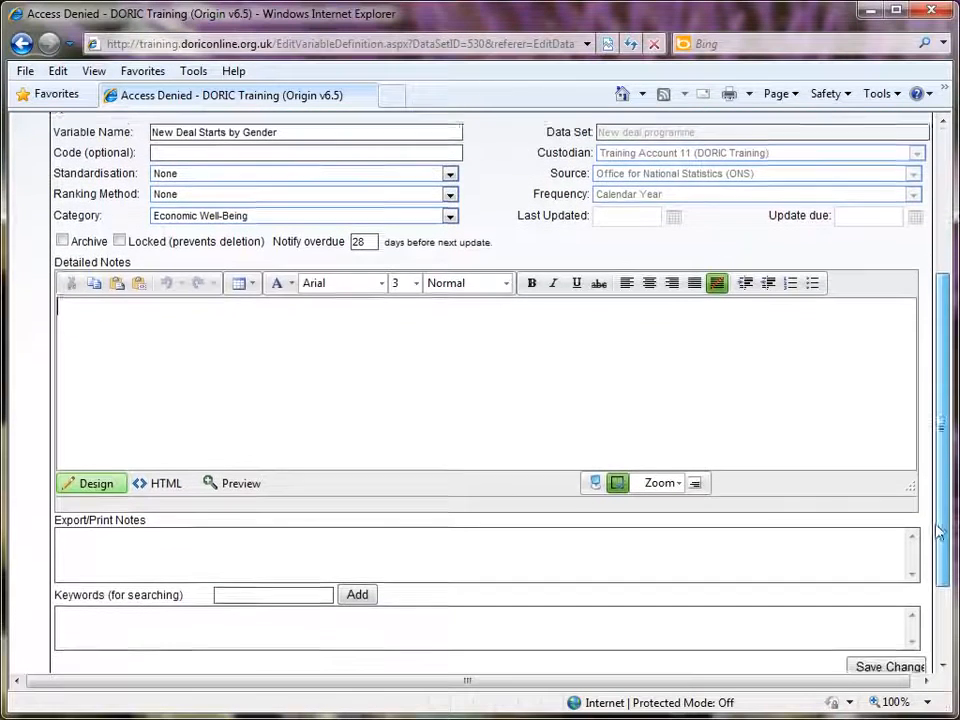
left_click(651, 538)
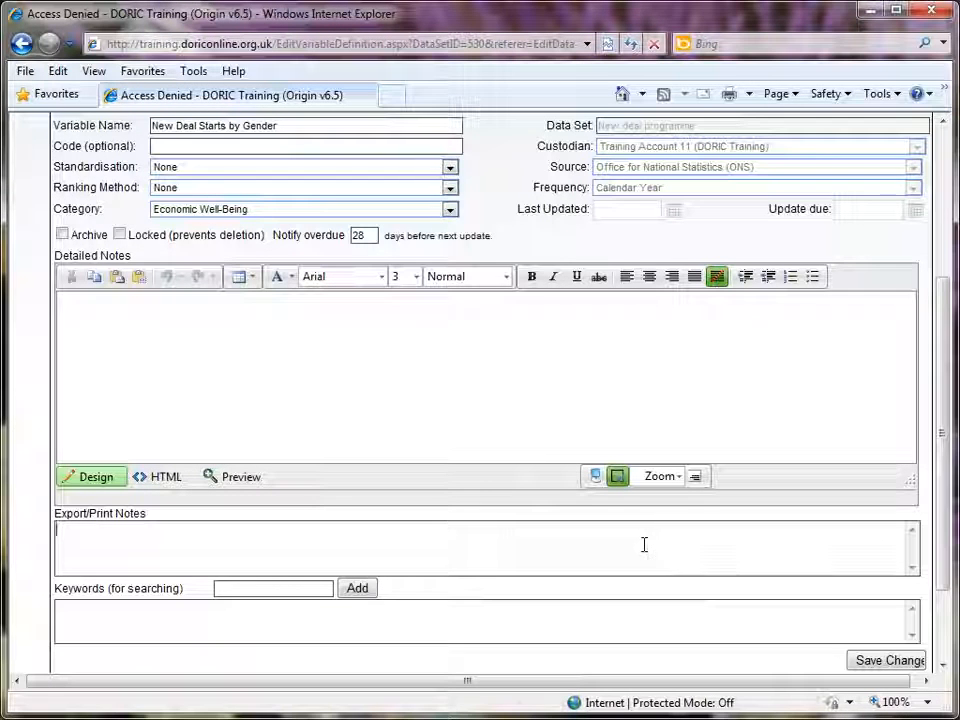
scroll(943, 521, "down", 1)
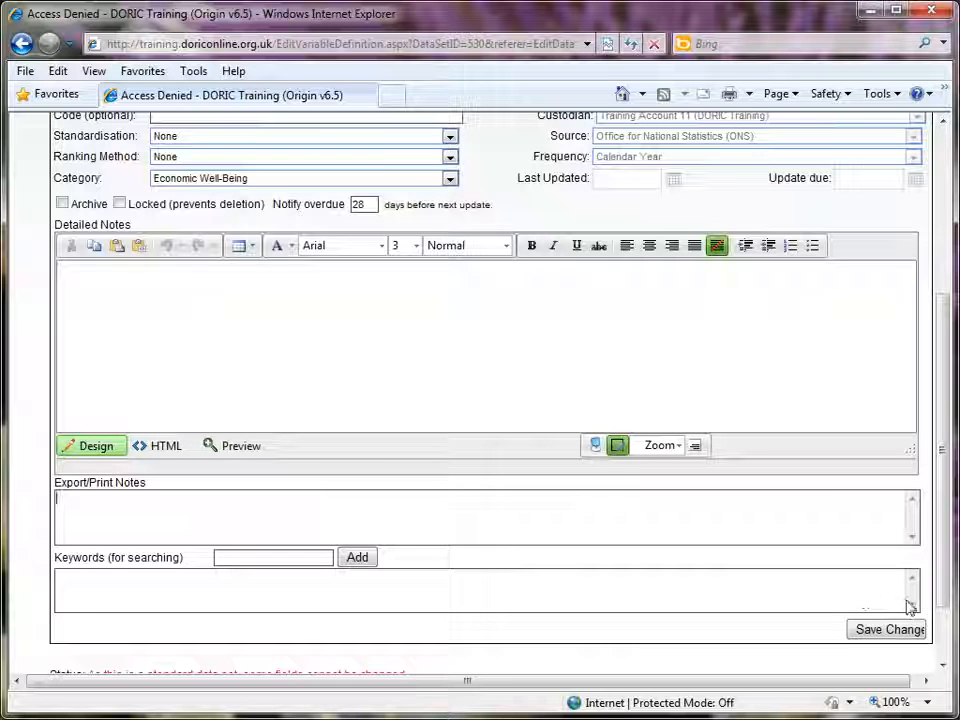
left_click(884, 637)
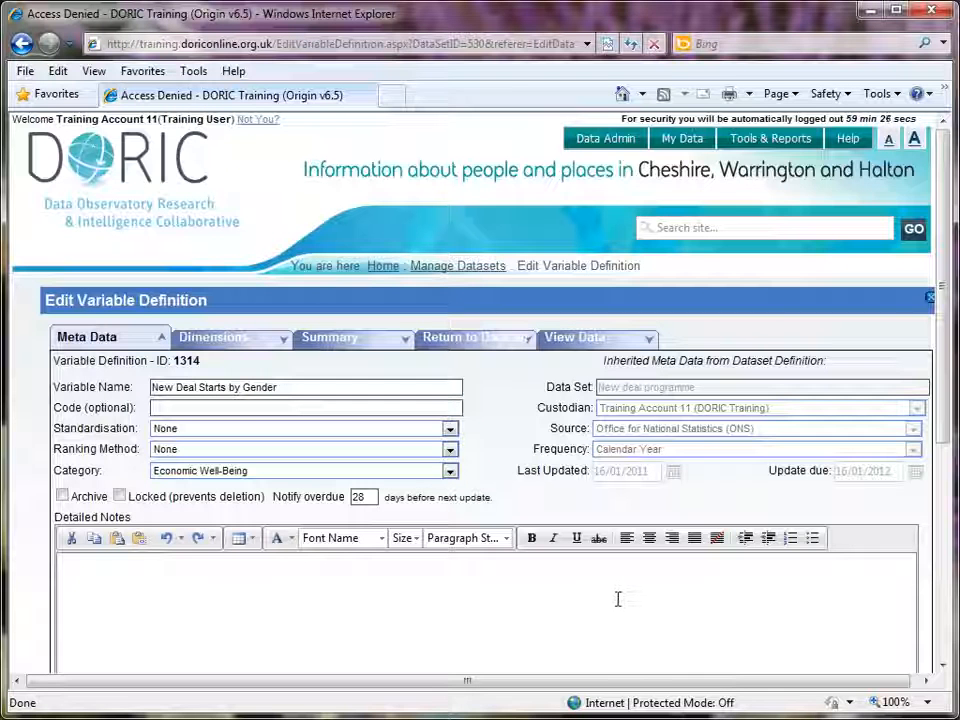
Add and save a dimension for the variable named New Deal Young People, copied from the Excel workbook's column I heading, with code i.
left_click(232, 346)
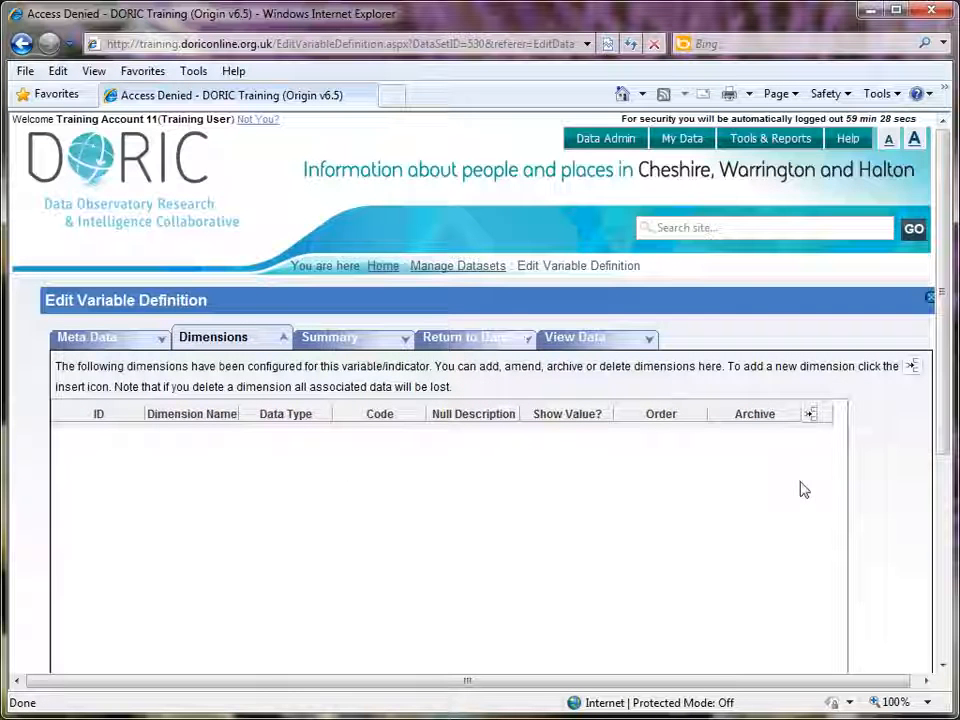
left_click(810, 414)
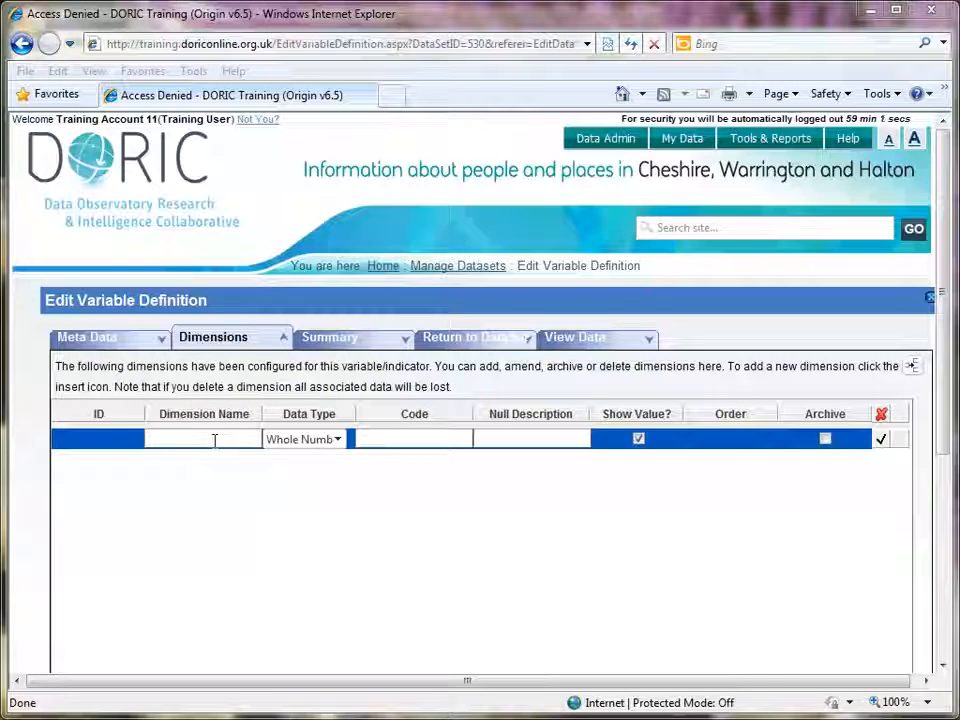
left_click(214, 440)
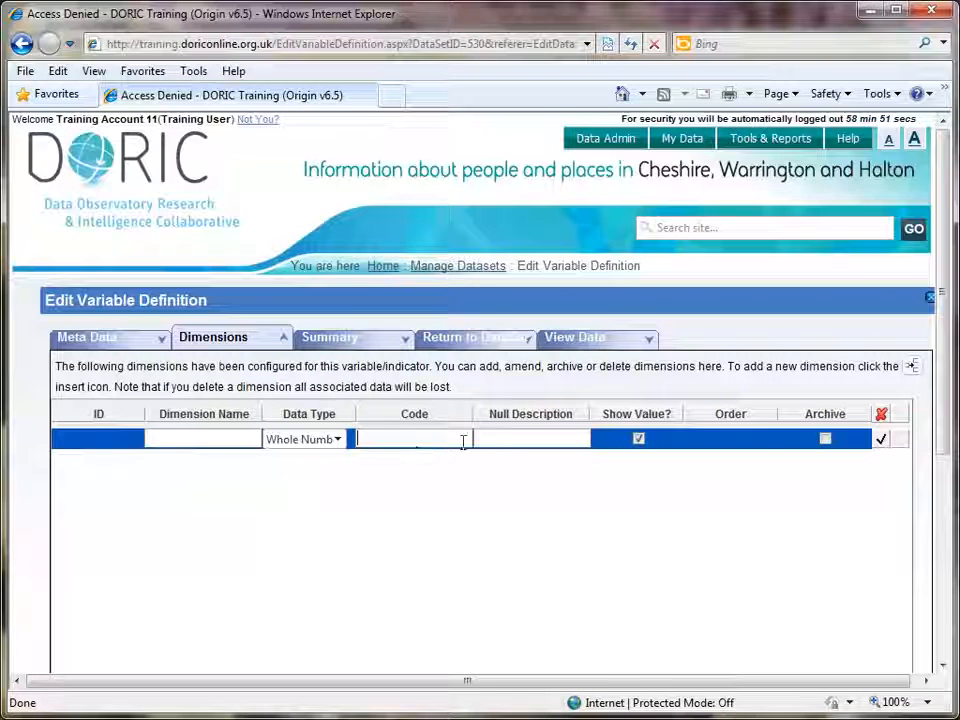
left_click(494, 441)
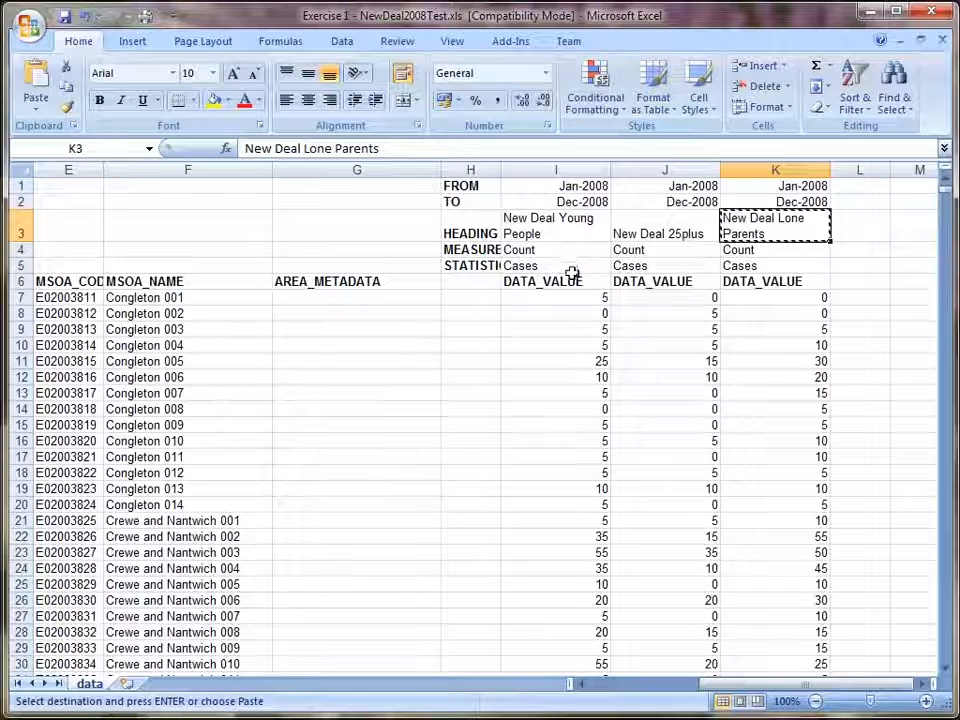
left_click(559, 230)
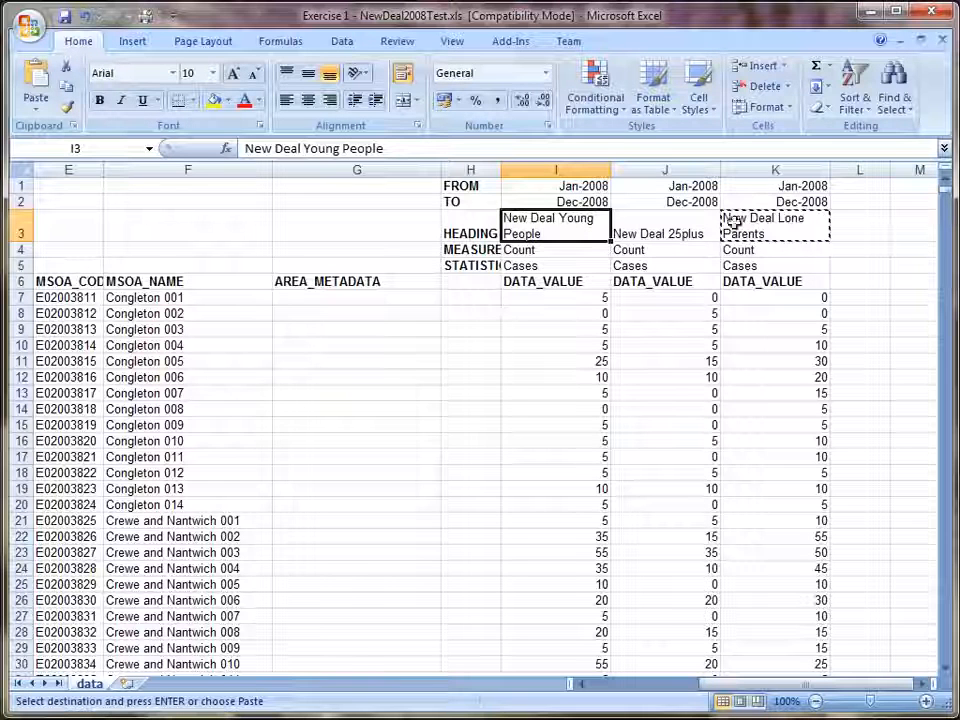
key("ctrl+c")
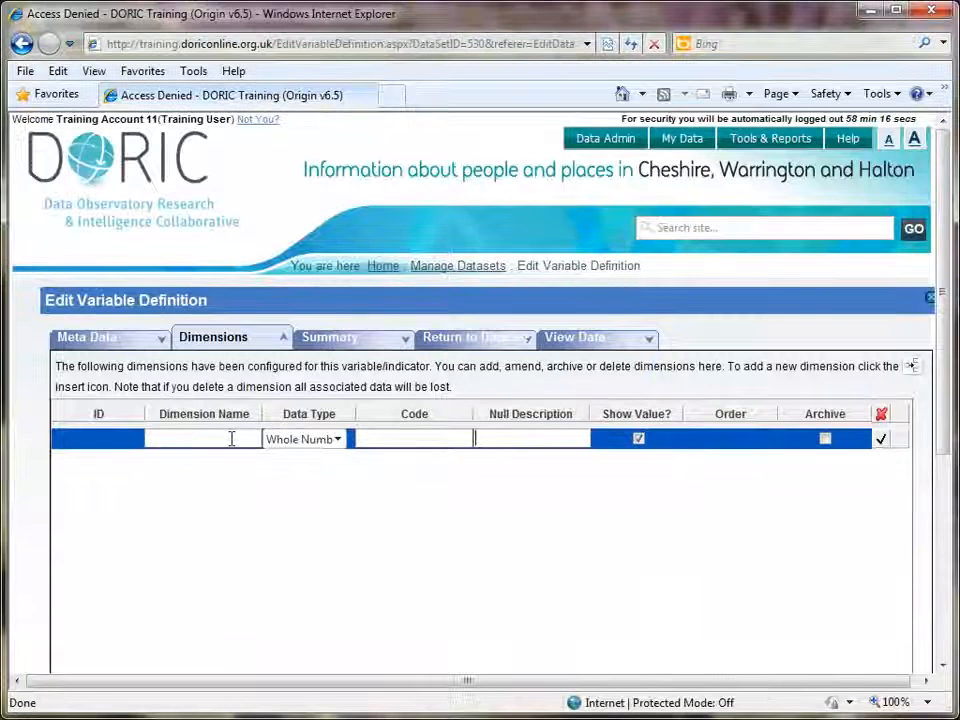
left_click(231, 438)
key("ctrl+v")
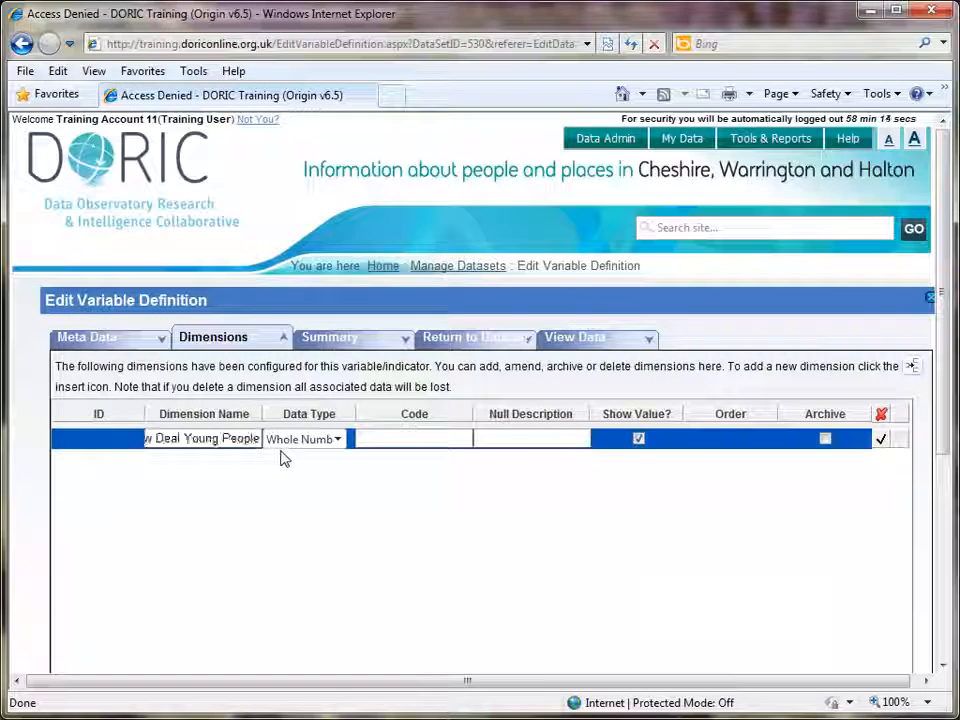
left_click(402, 439)
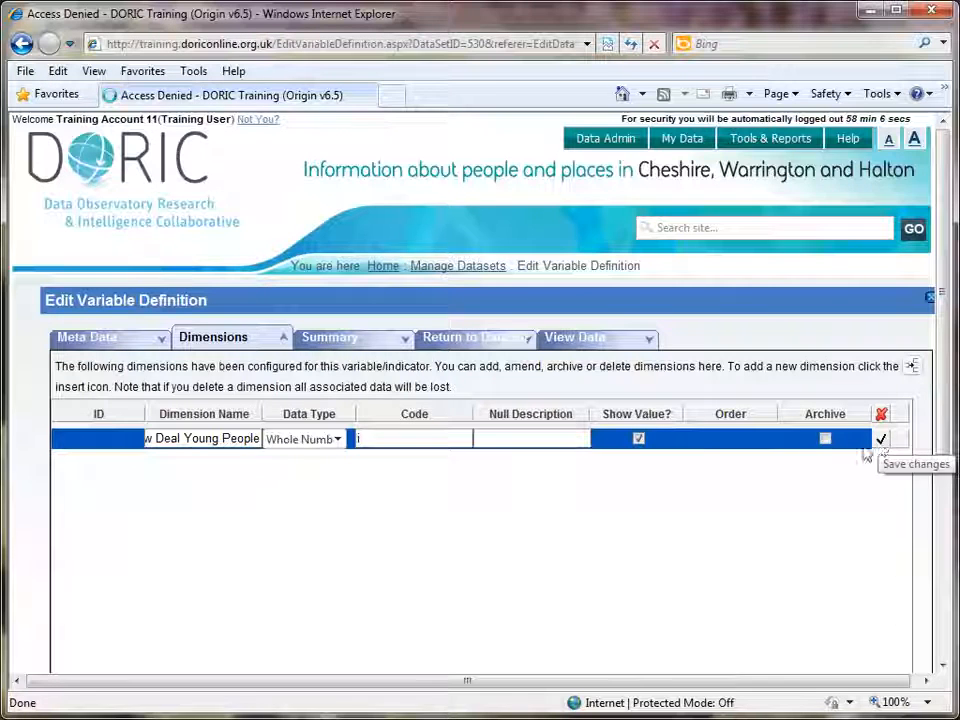
left_click(880, 442)
Add a second dimension named New Deal 25plus, copied from the Excel workbook's column J heading, with code j.
key("alt+Tab")
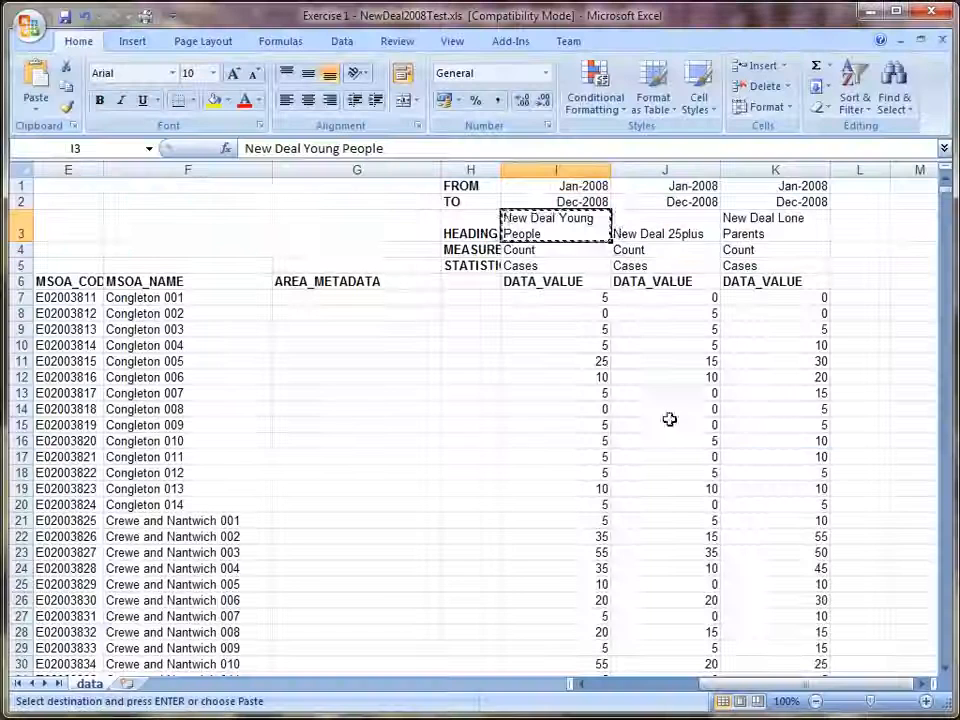
left_click(697, 234)
key("ctrl+c")
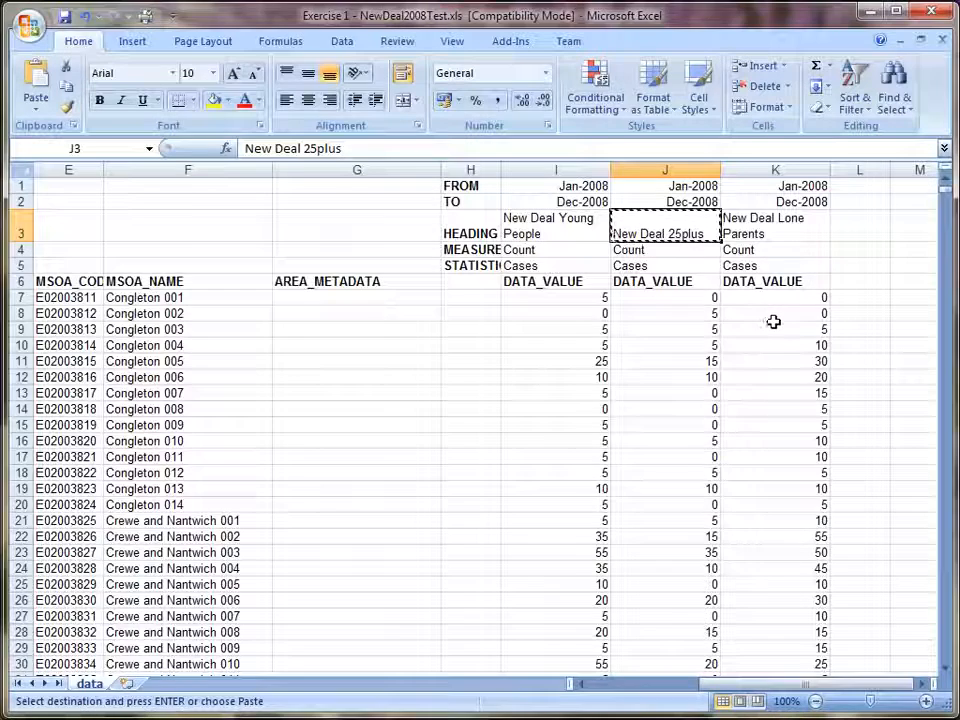
key("alt+Tab")
left_click(851, 432)
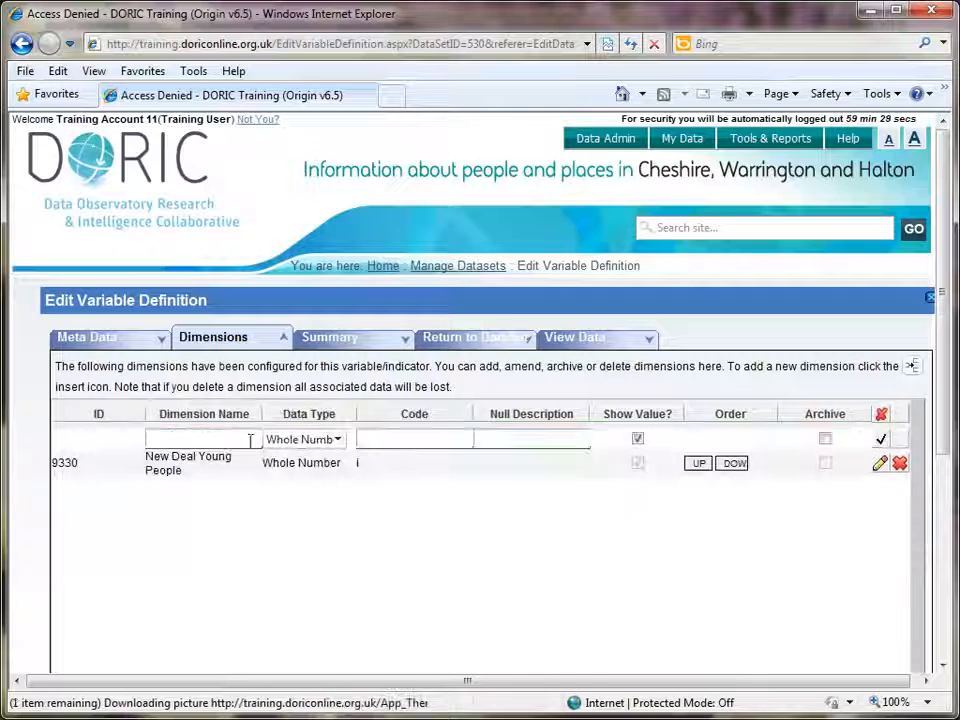
left_click(256, 443)
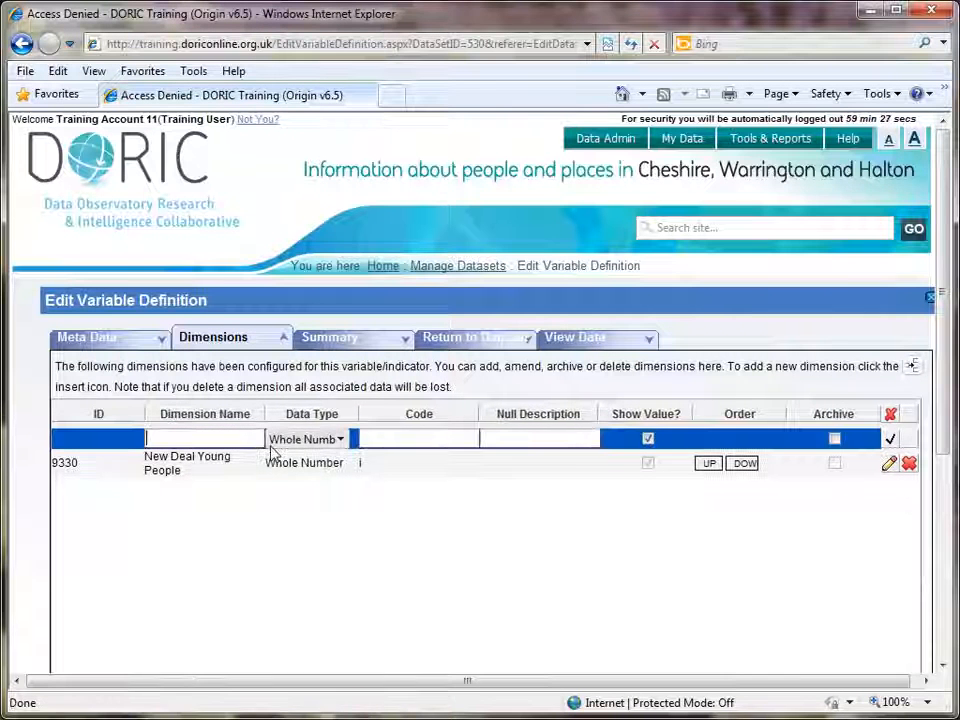
type("New Deal 25plus")
left_click(396, 437)
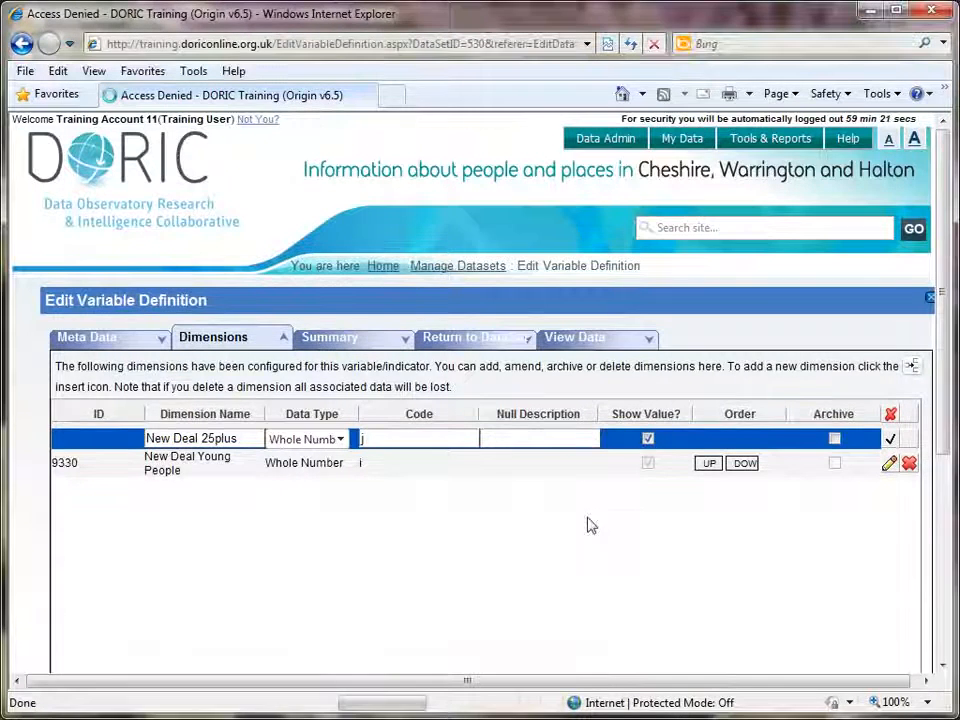
Add and save a third dimension named New Deal Lone Parents, copied from the Excel workbook's column K heading, with code k.
key("alt+Tab")
left_click(776, 234)
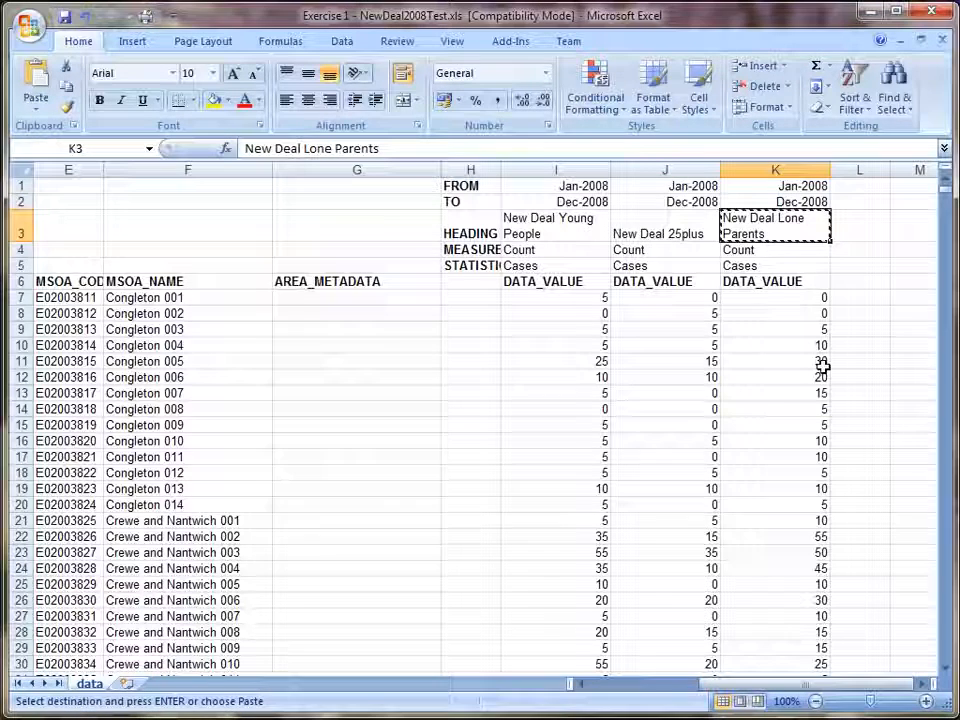
key("alt+Tab")
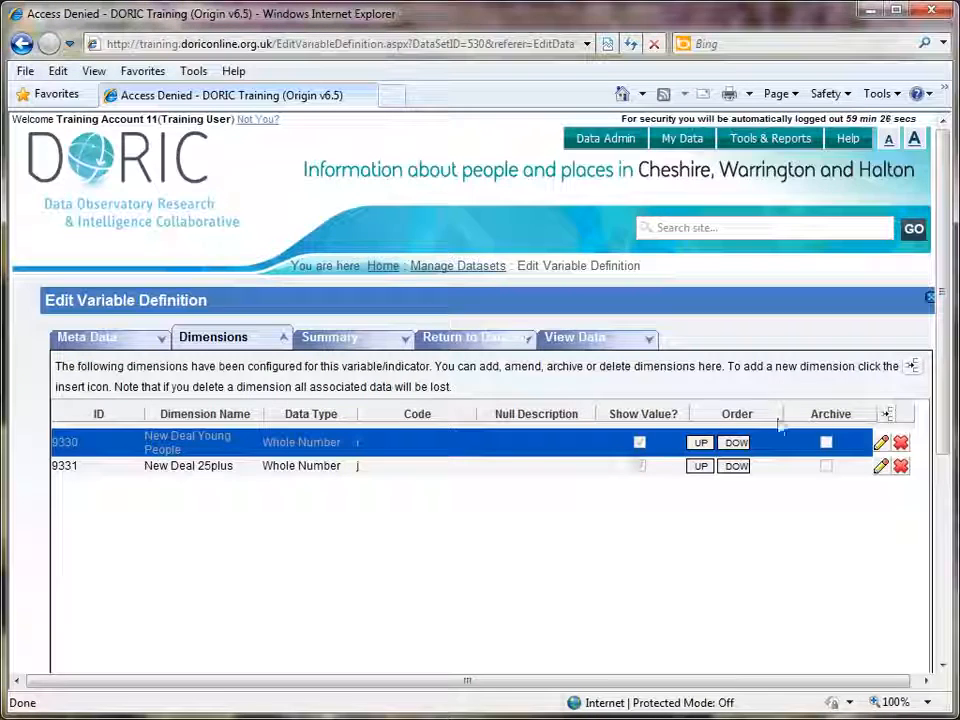
left_click(887, 414)
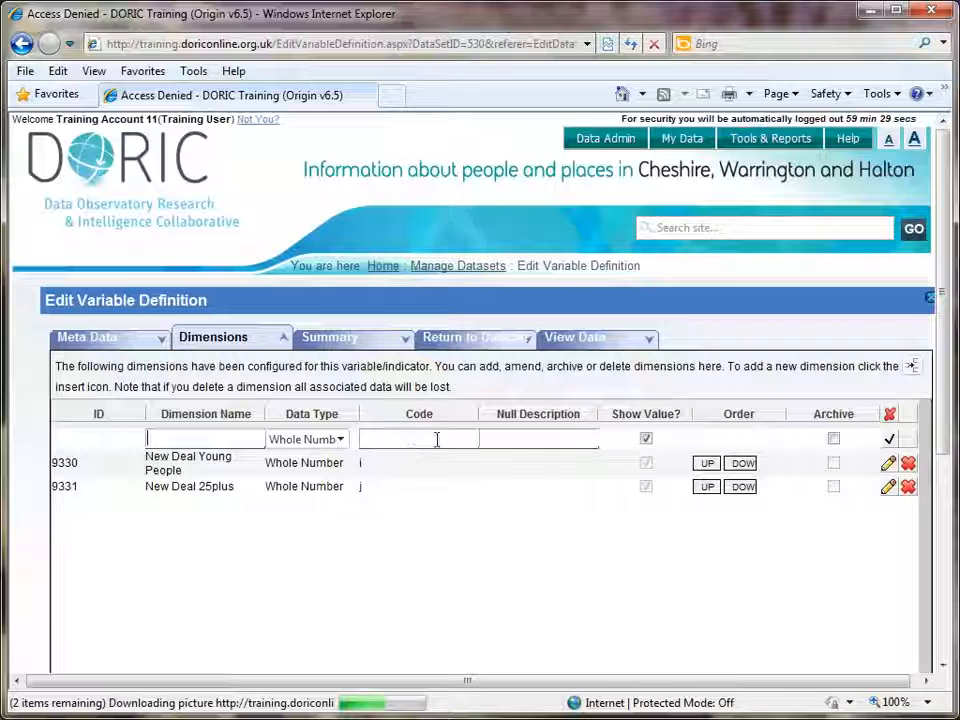
key("ctrl+v")
left_click(437, 440)
type("k")
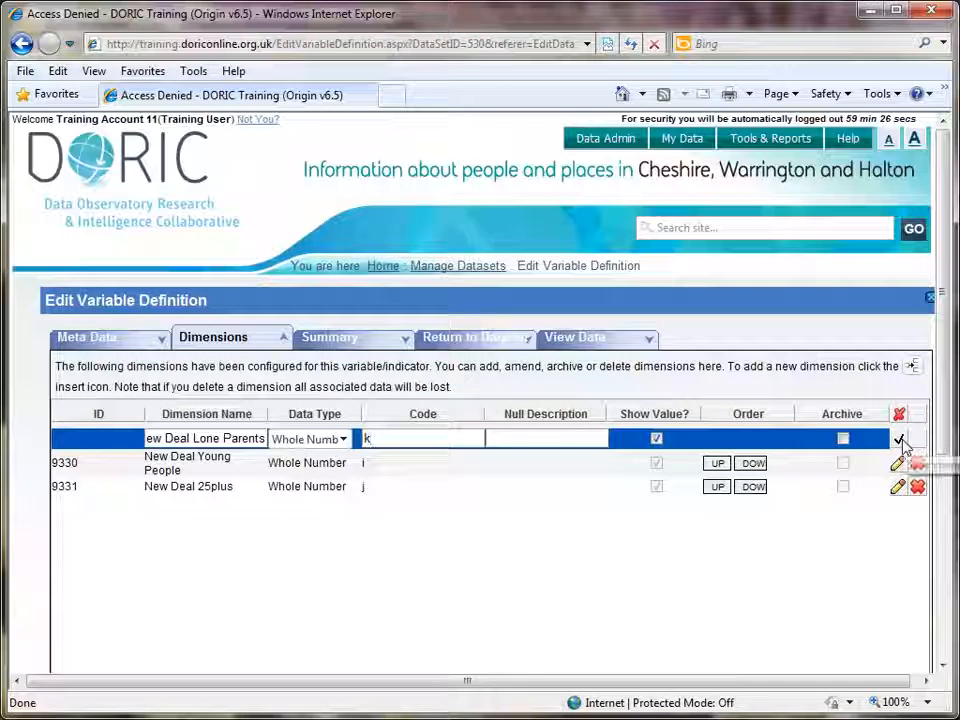
key("Return")
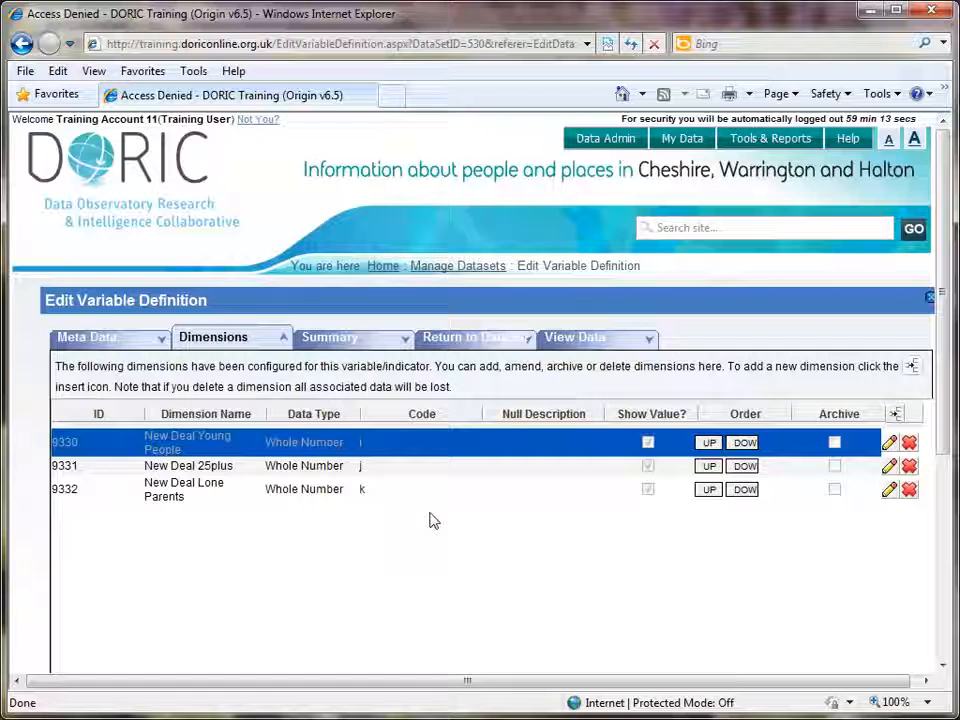
Return to the dataset and save its Excel import configuration with data starting in row 7 and regions in column e, after checking the workbook.
left_click(470, 343)
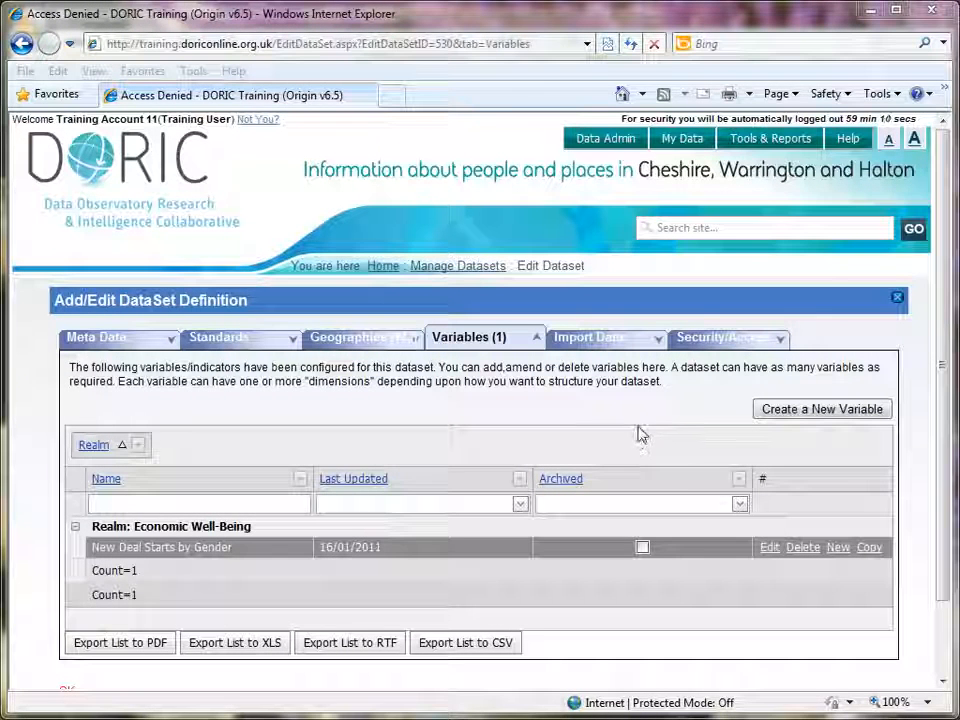
left_click(592, 341)
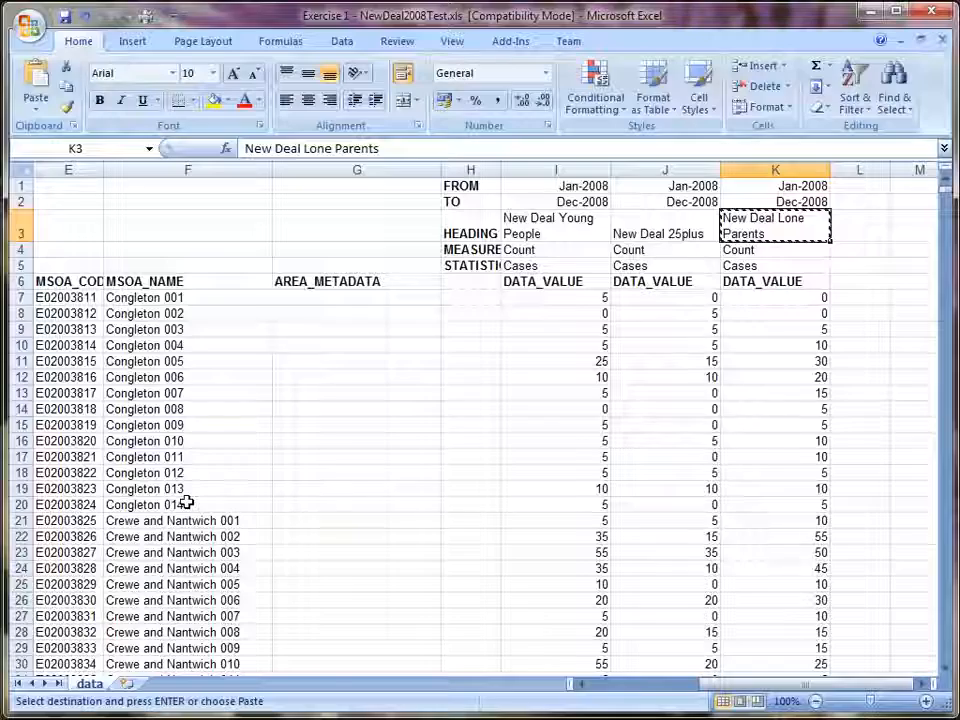
left_click(18, 297)
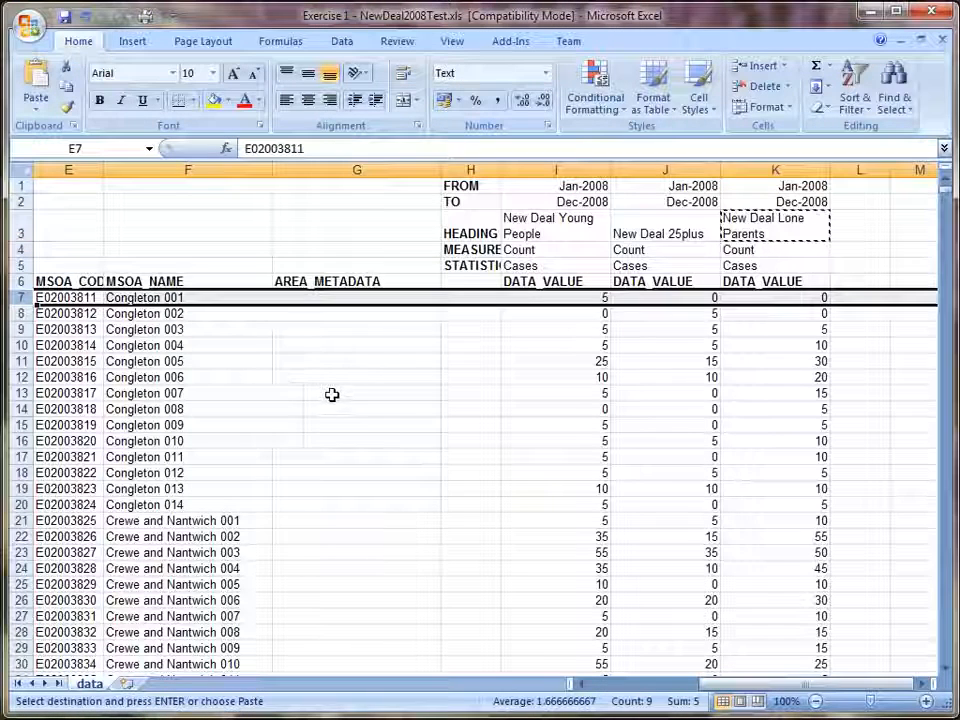
left_click_drag(790, 684, 772, 684)
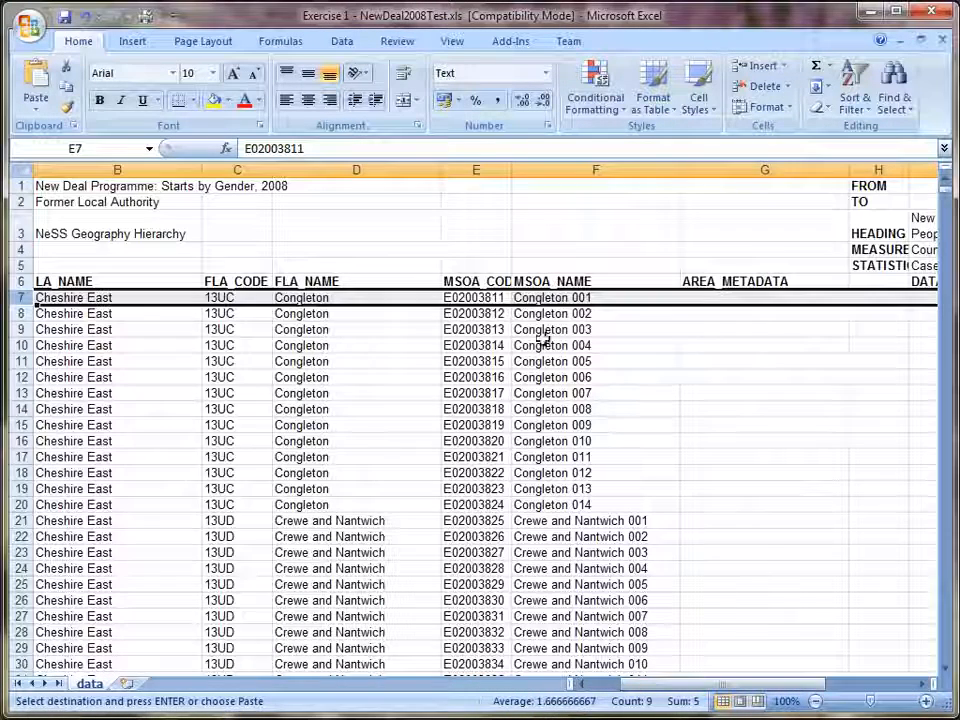
left_click(477, 167)
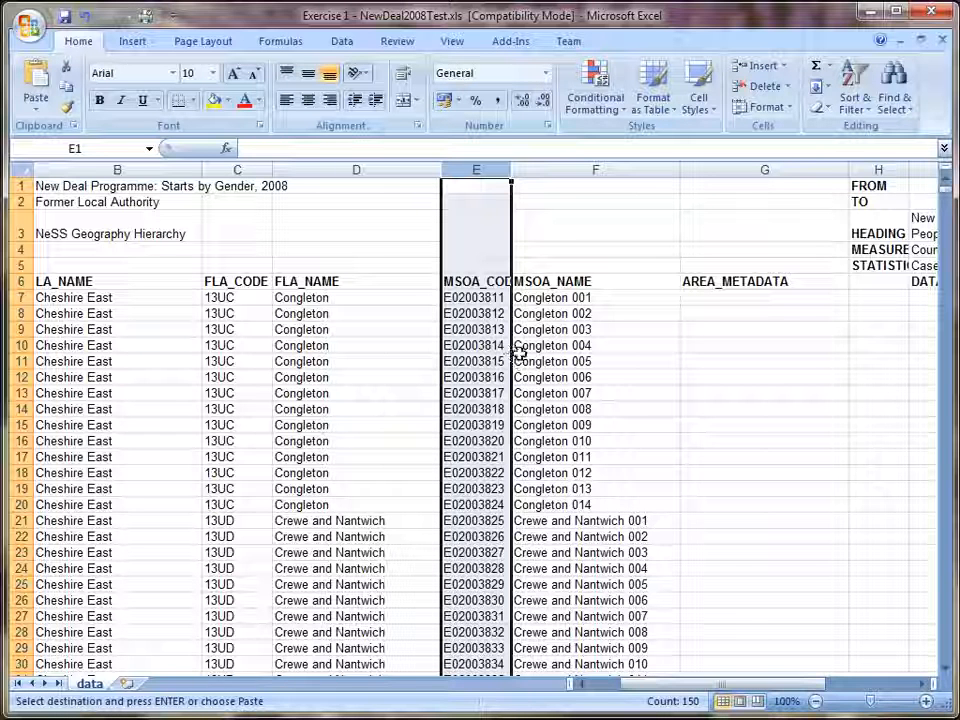
left_click(21, 297)
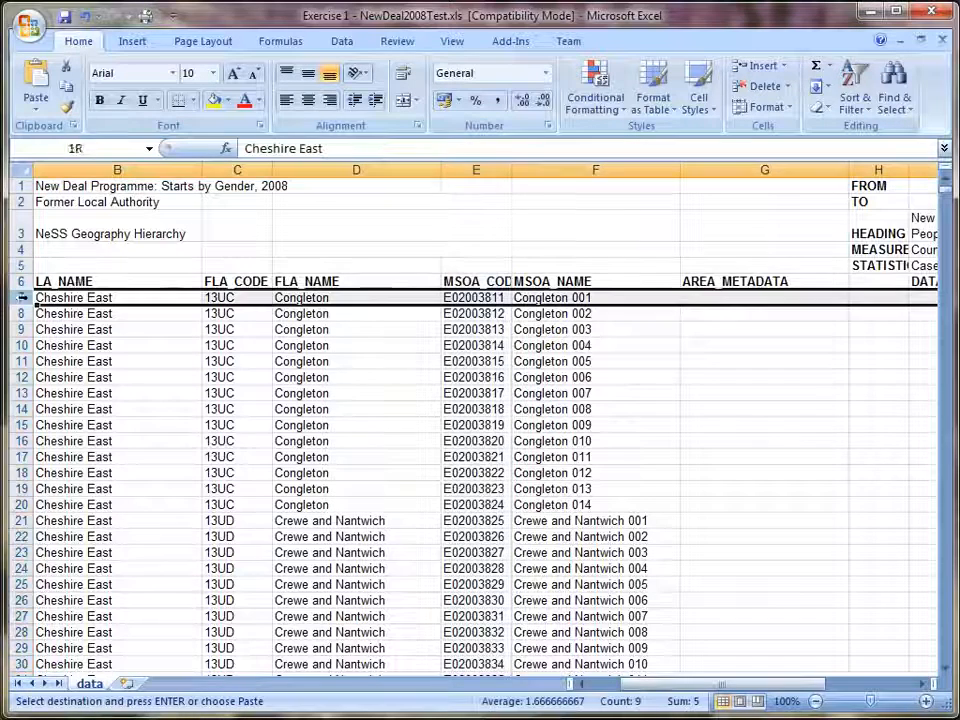
left_click(478, 170)
left_click(876, 16)
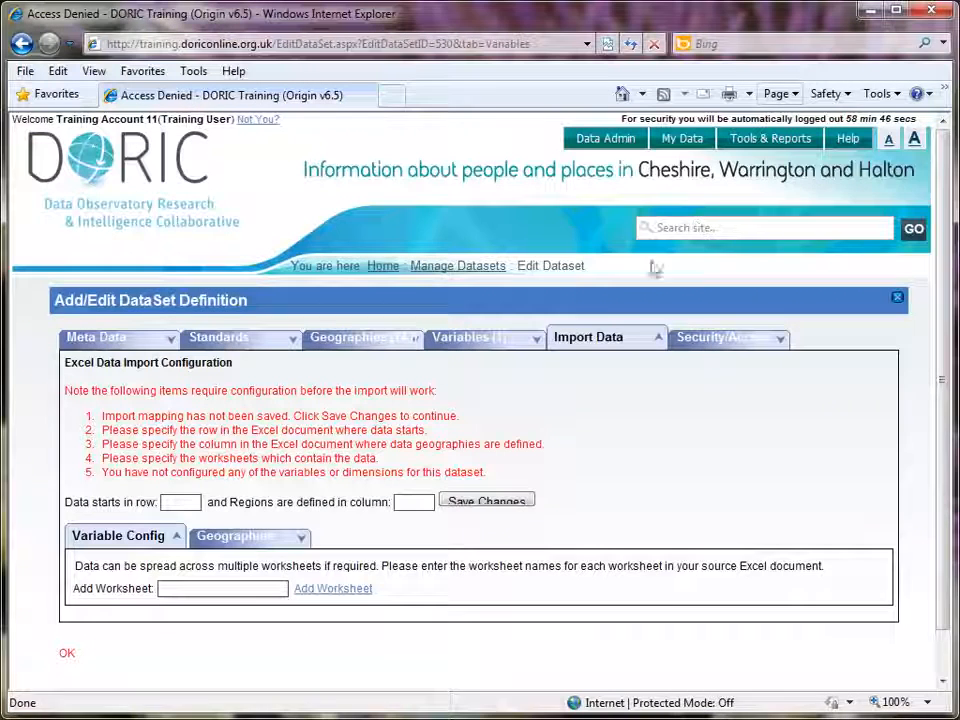
left_click(176, 502)
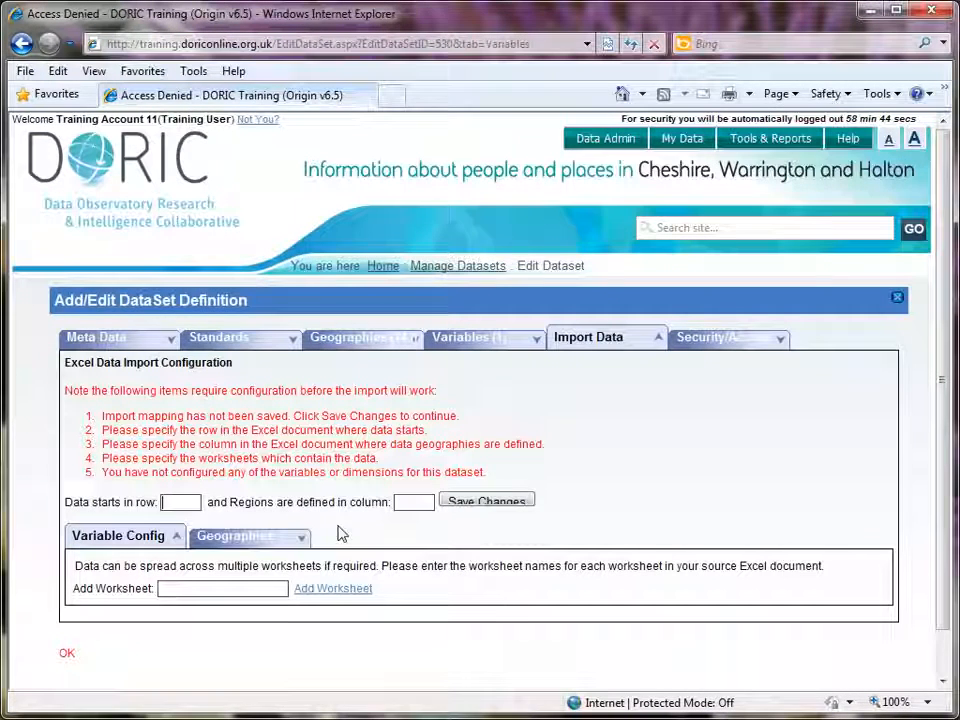
type("7")
type("e")
left_click(505, 502)
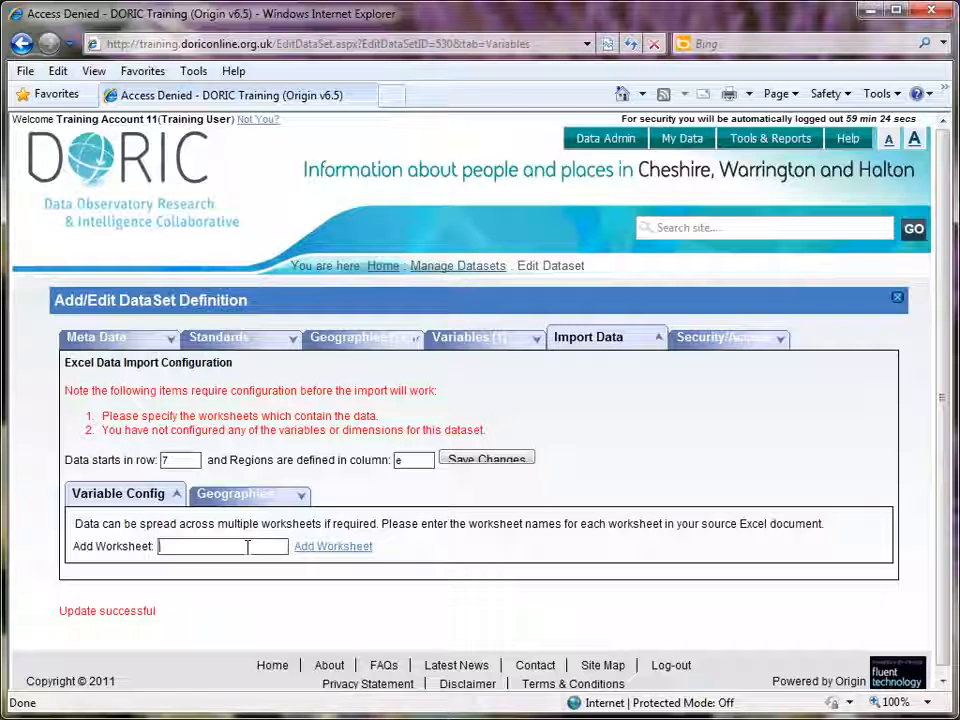
Add the worksheet named data to the import's variable configuration.
type("ta")
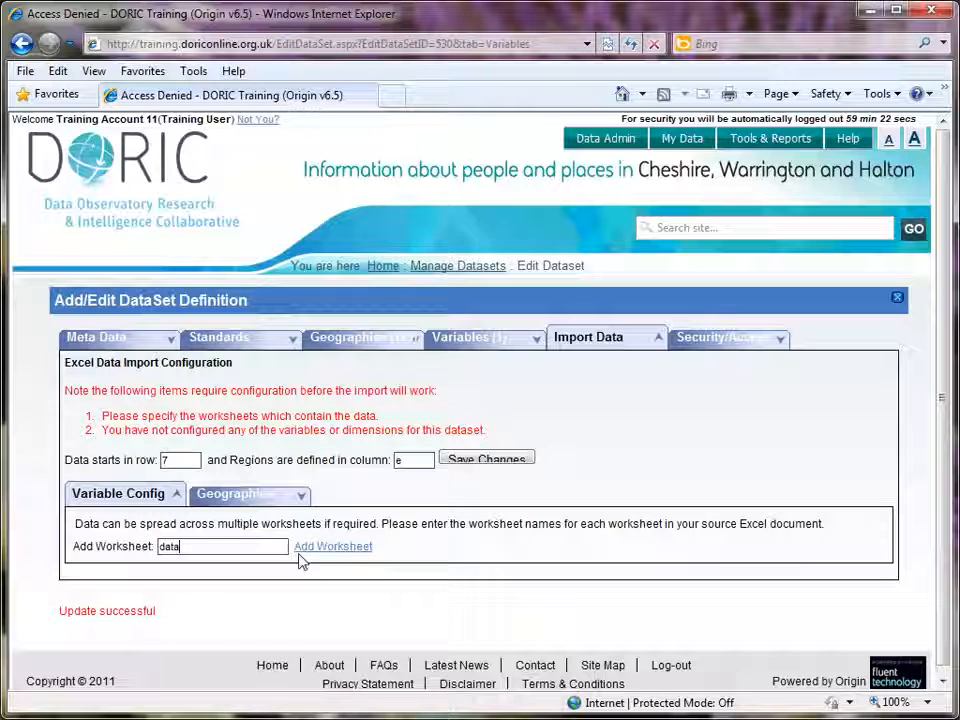
left_click(320, 548)
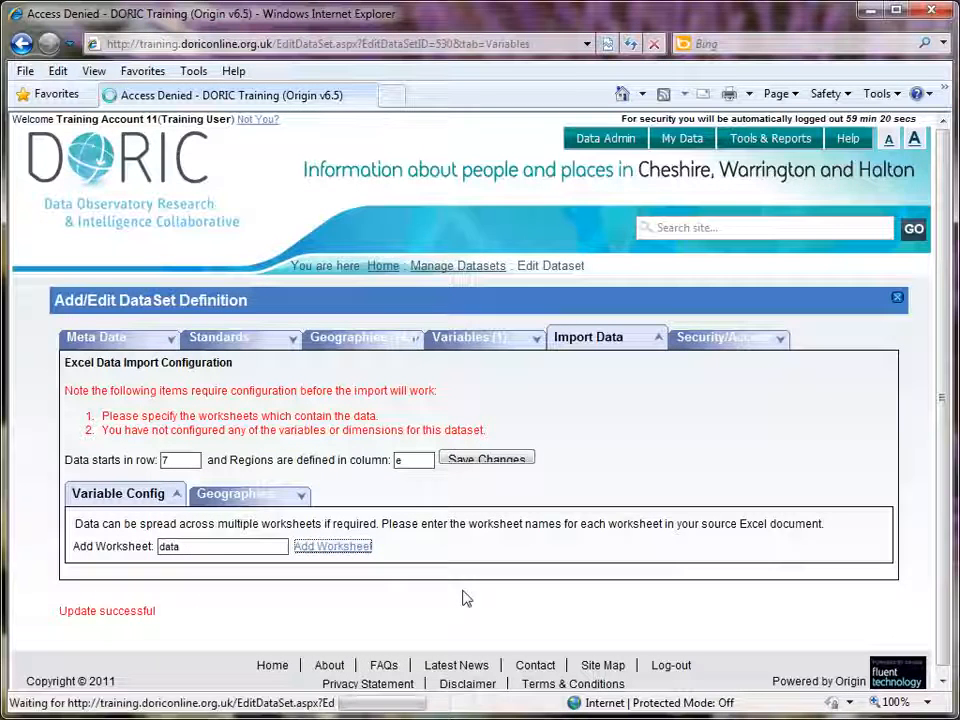
scroll(447, 595, "down", 2)
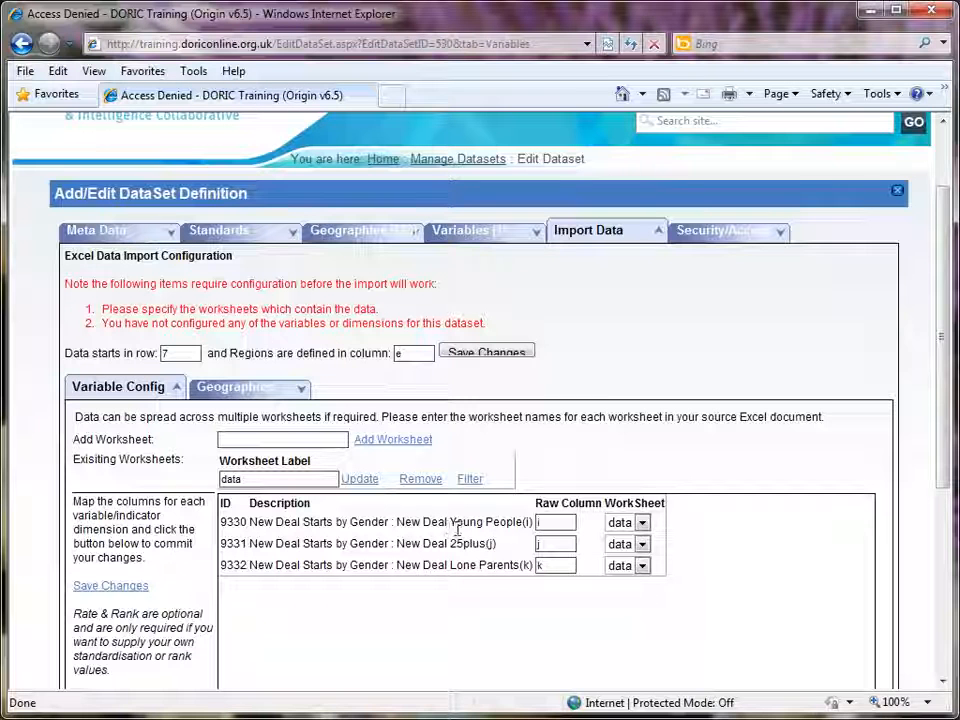
Check the three dimensions' raw columns i, j and k against the Excel workbook's data worksheet, and save the column mapping.
left_click(539, 565)
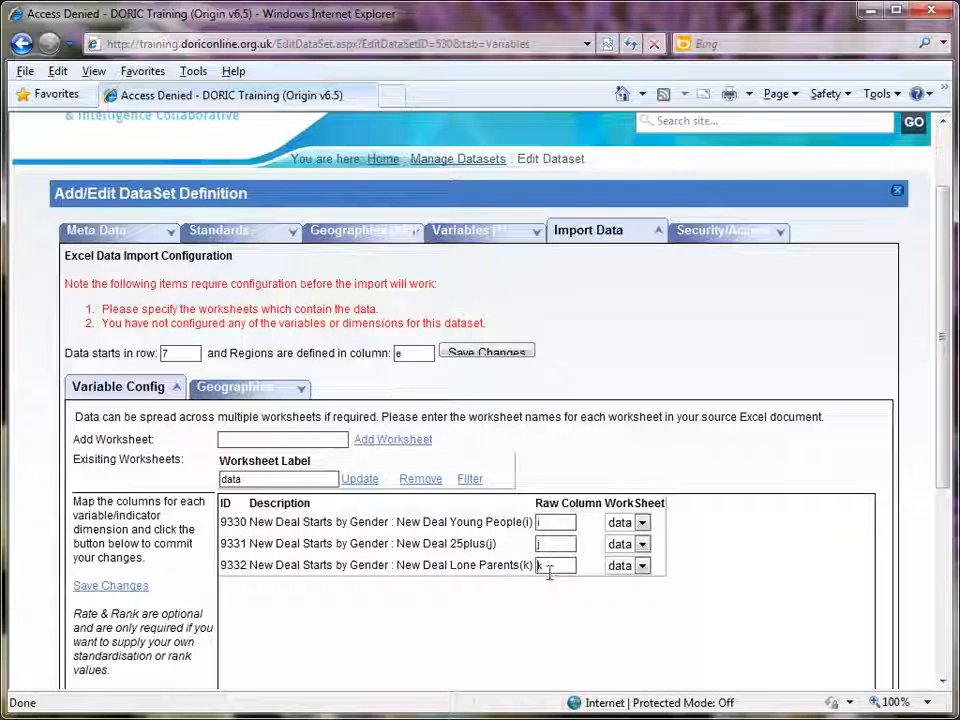
key("alt+Tab")
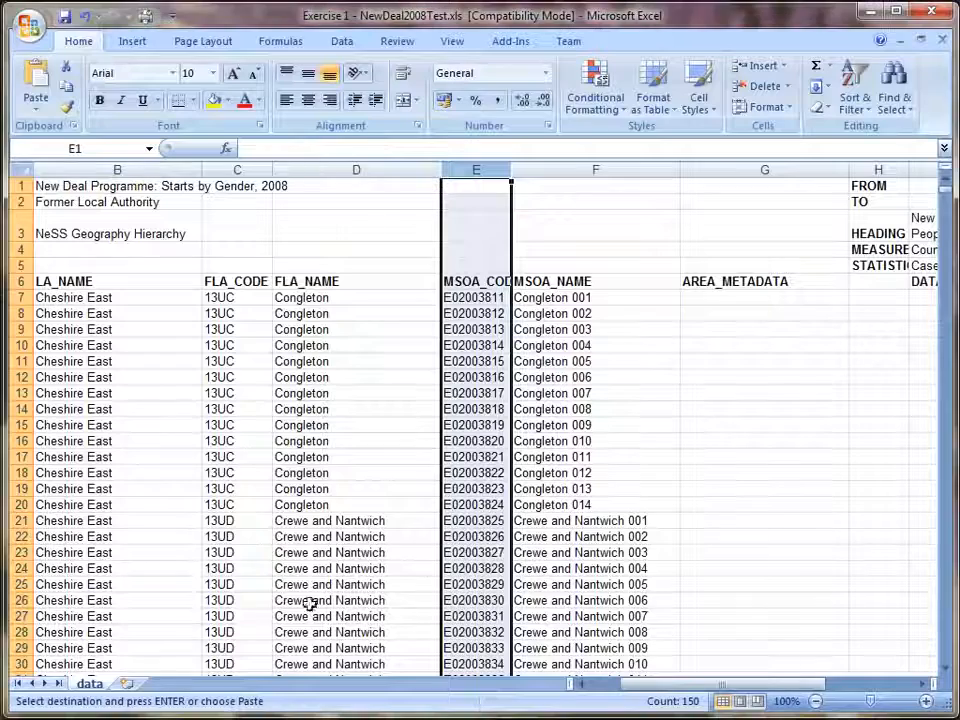
left_click(434, 490)
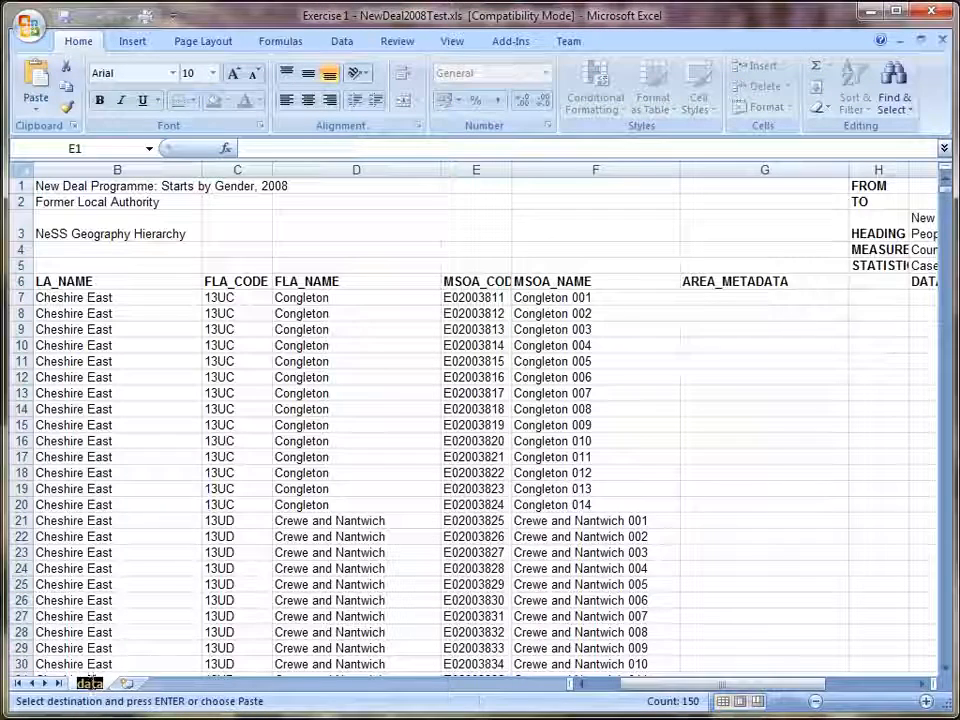
left_click_drag(804, 686, 893, 689)
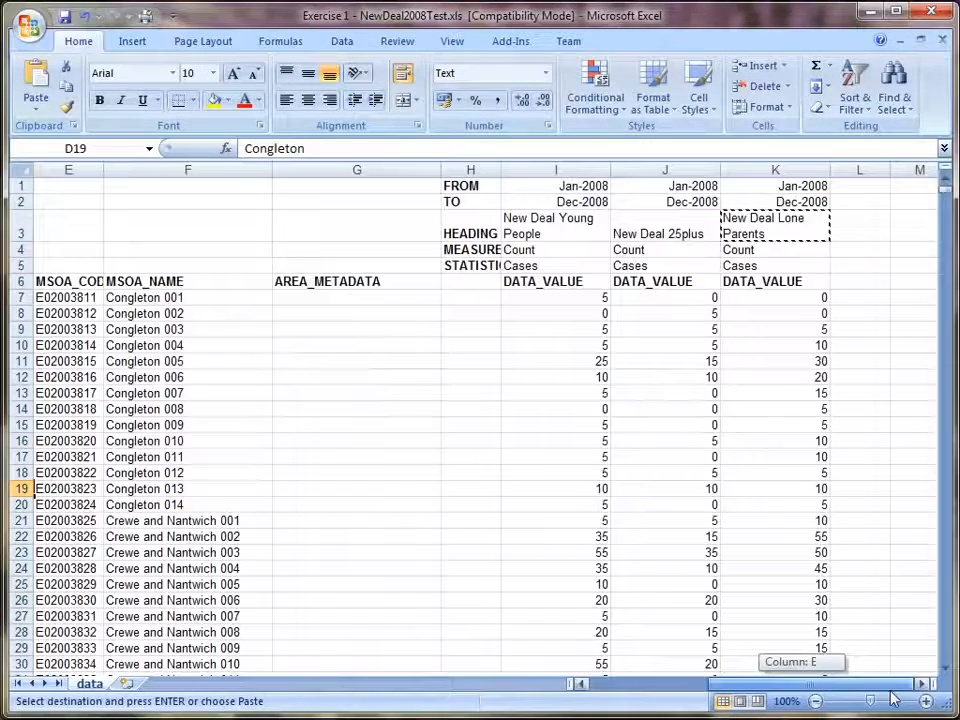
left_click(575, 170)
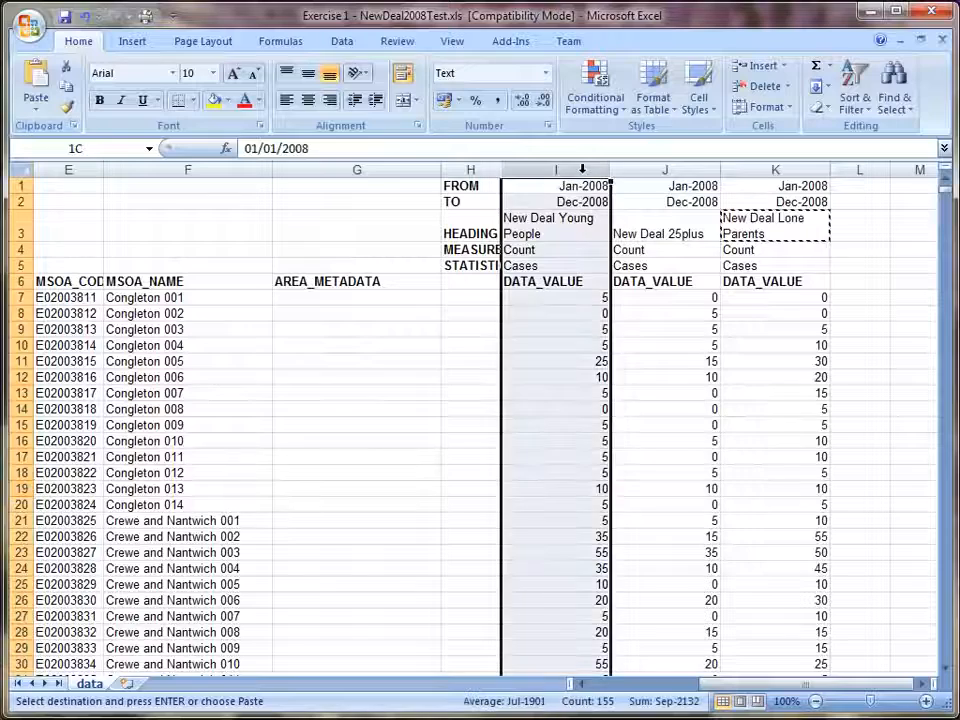
left_click(661, 170)
left_click(775, 170)
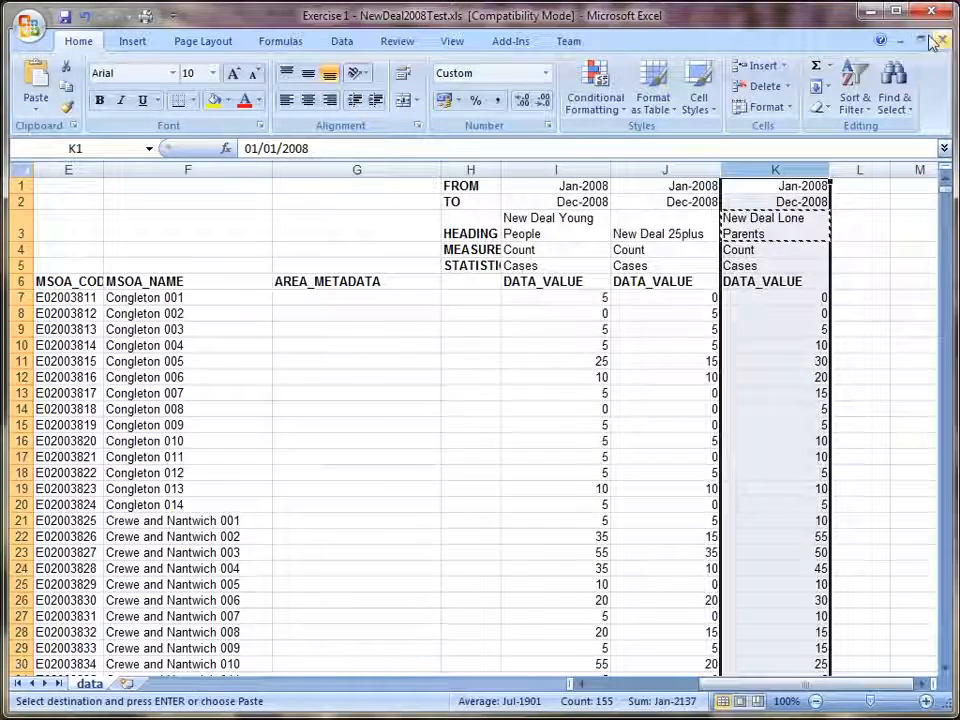
left_click(884, 18)
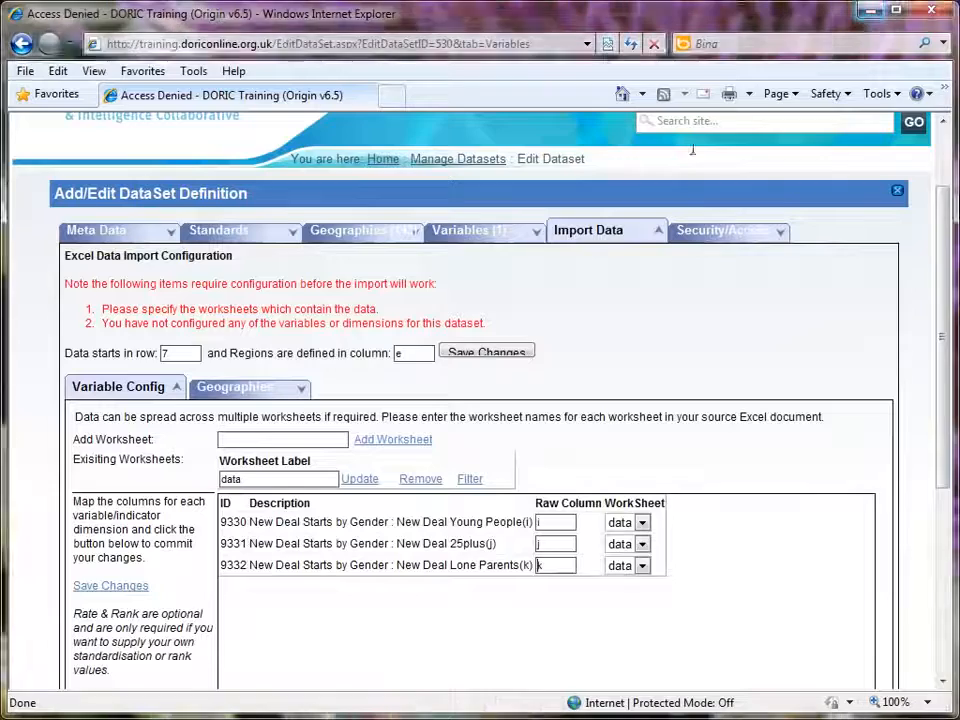
left_click(137, 592)
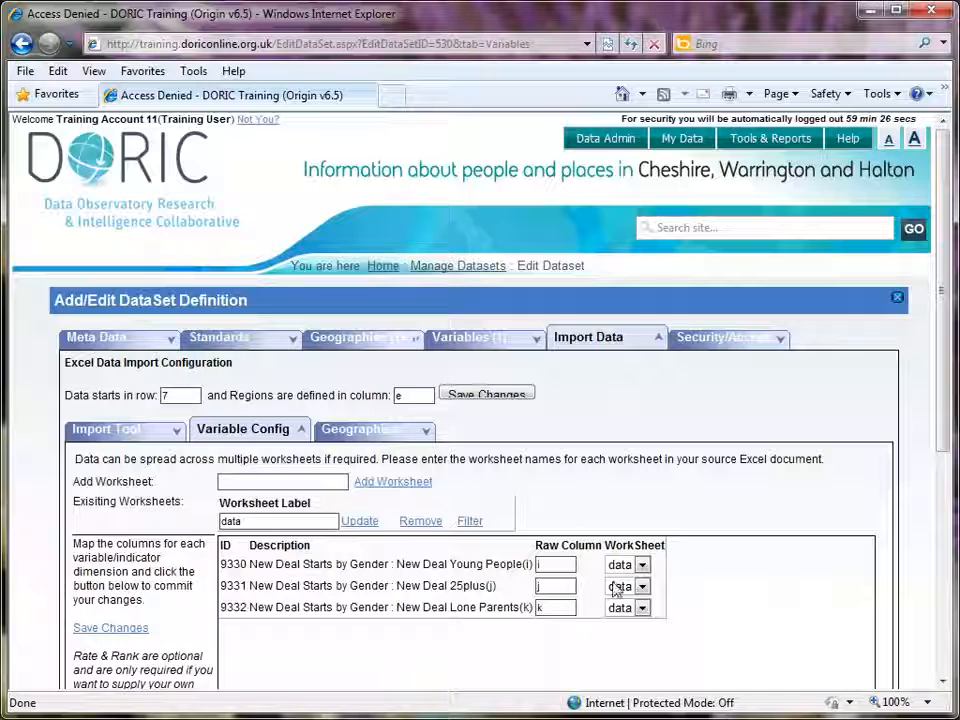
Review the import's geography mapping, checking the cell text codes for the local authorities and Middle Super Output Areas.
left_click(366, 436)
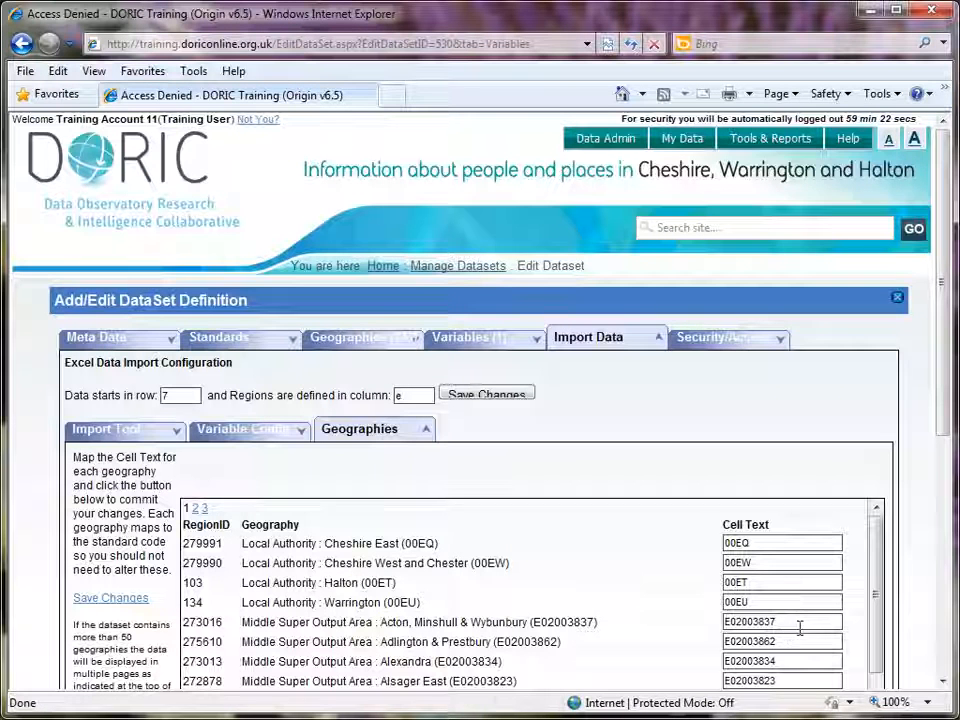
left_click_drag(801, 623, 716, 626)
scroll(695, 622, "down", 1)
scroll(695, 622, "up", 1)
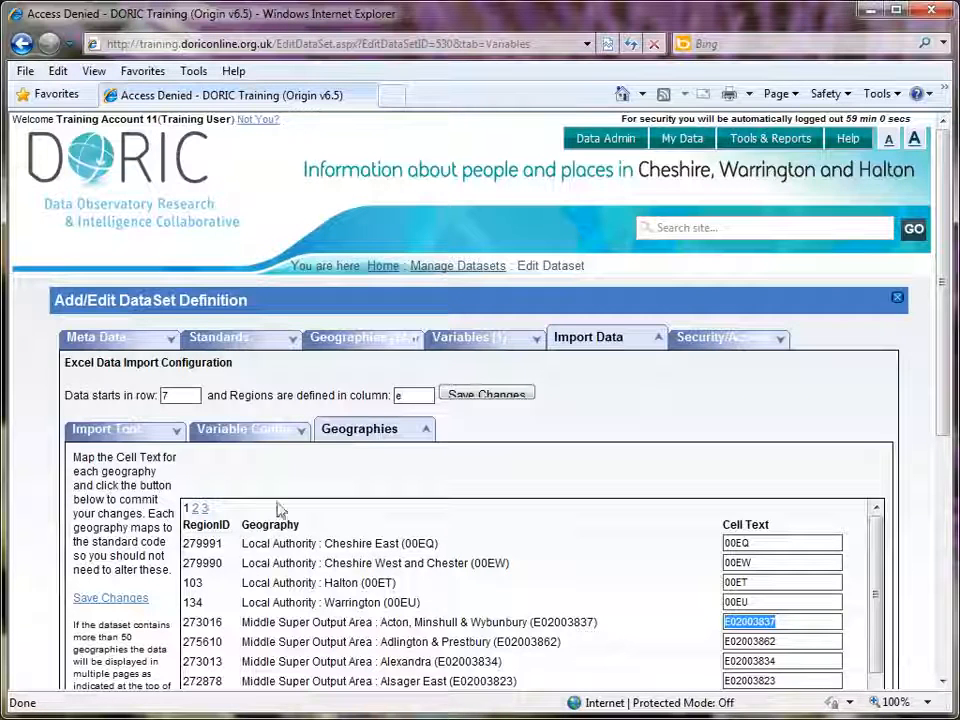
Import Exercise 1 - NewDeal2008Test.xls into the dataset with the time dimension 2008 (Calendar Year), and check the number of inserts.
left_click(127, 441)
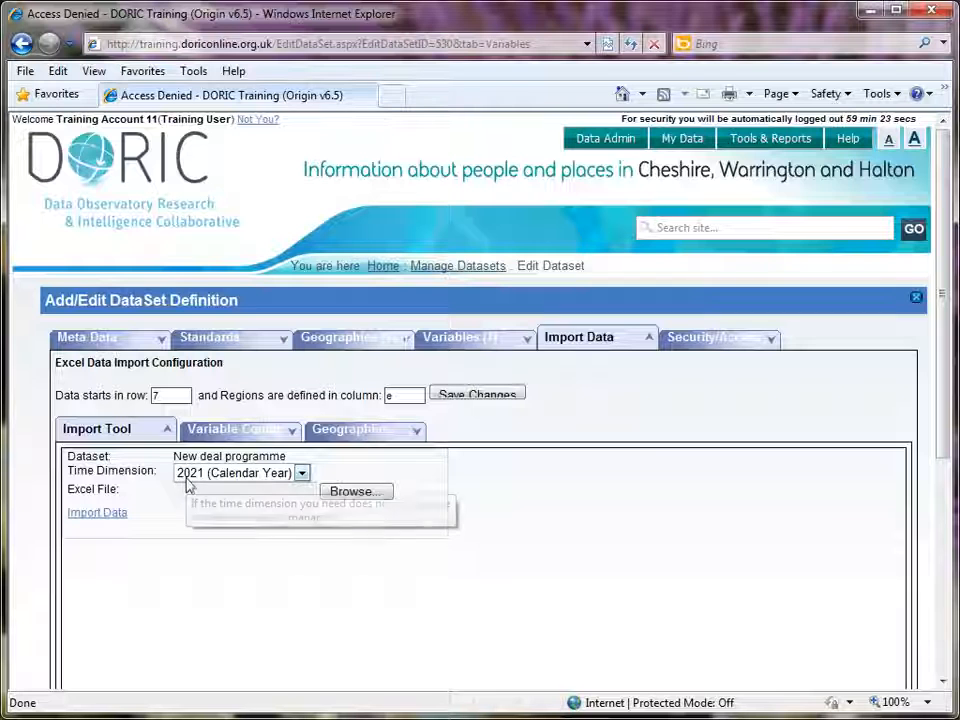
left_click(352, 492)
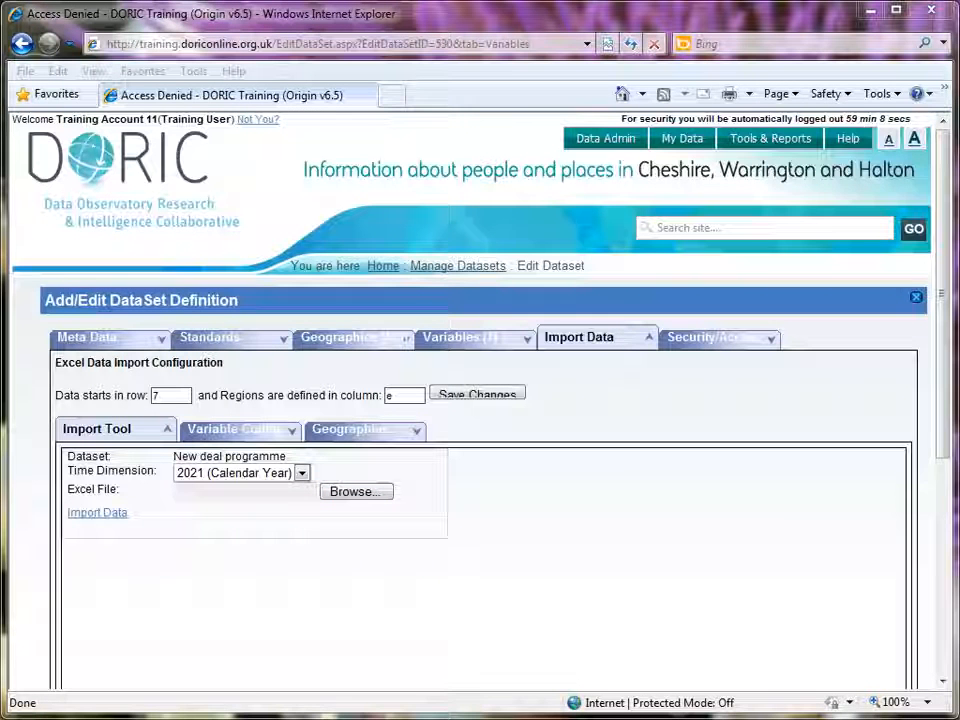
left_click(300, 474)
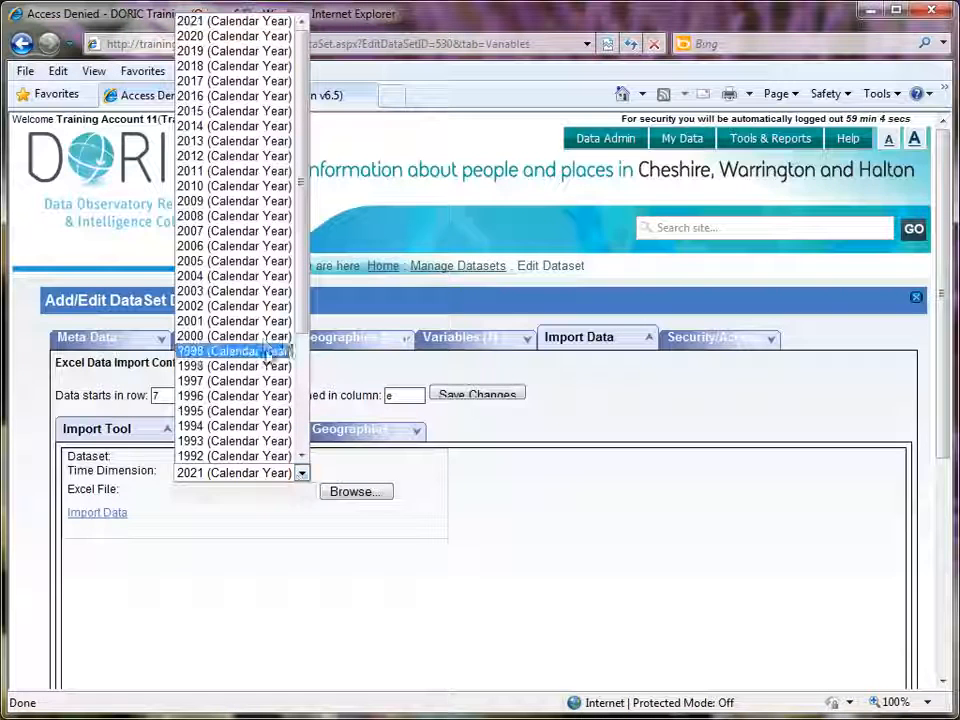
left_click(260, 217)
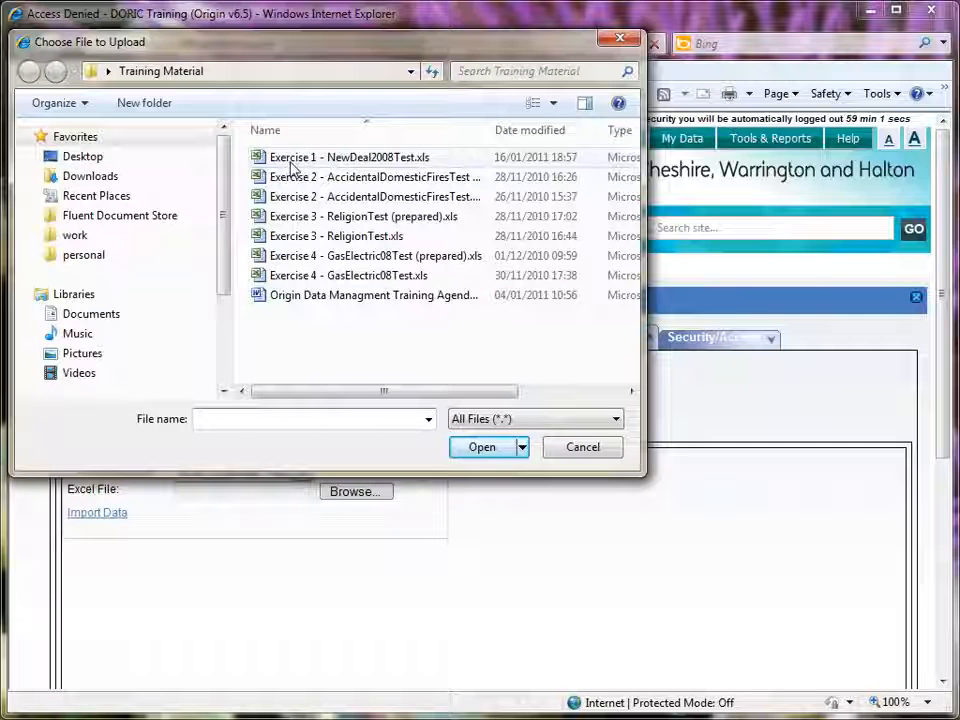
left_click(329, 161)
double_click(329, 161)
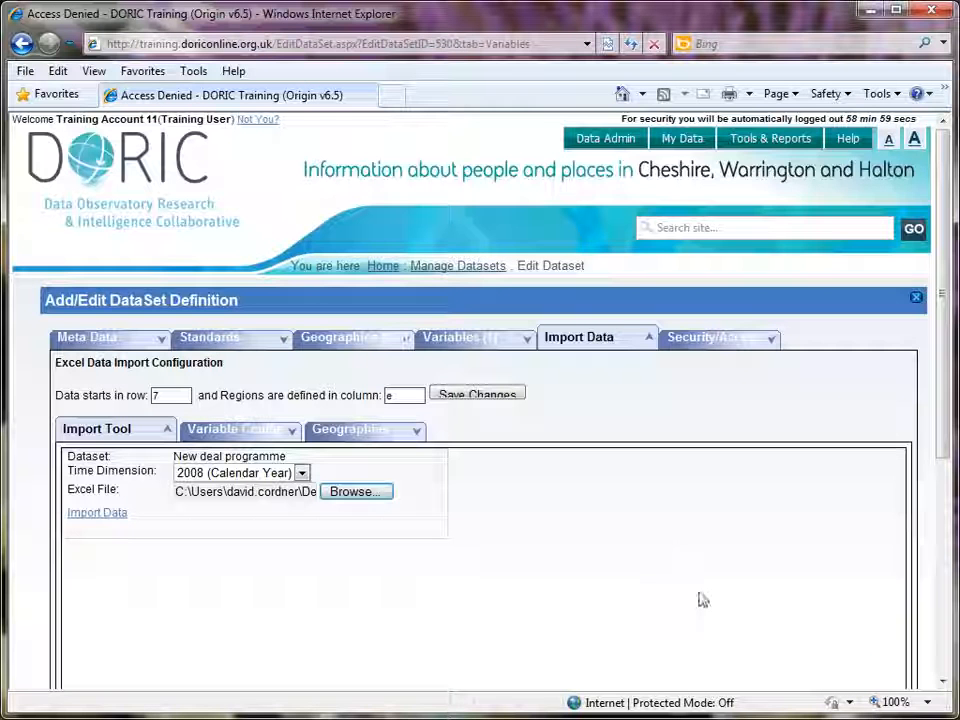
left_click(97, 513)
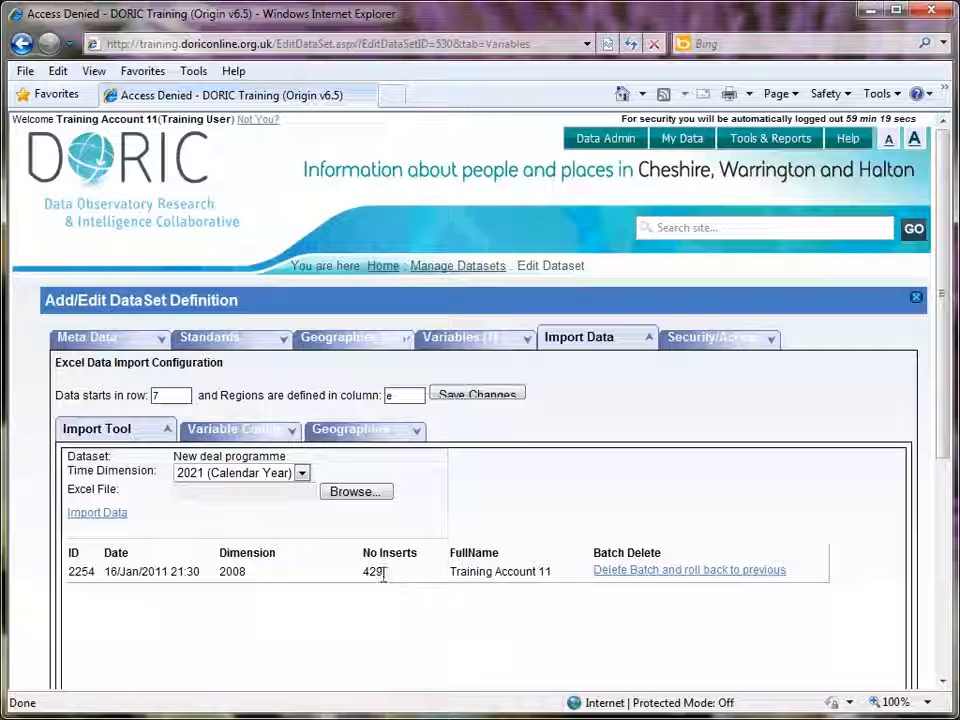
left_click_drag(381, 572, 366, 573)
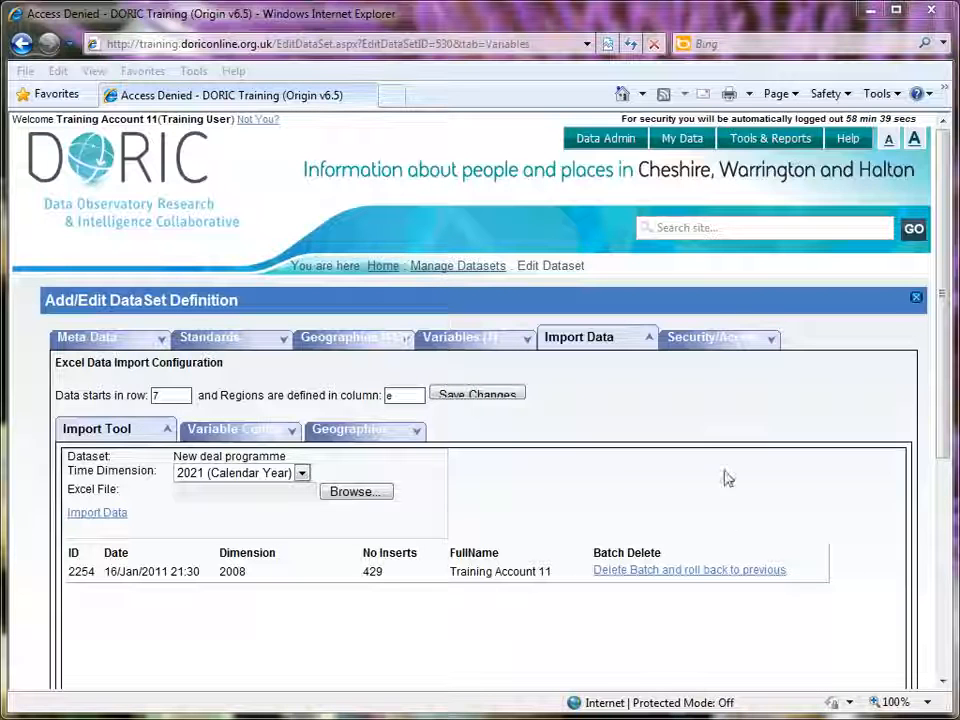
Review the dataset's security and access settings, reading what the Control, Data, Group, Marking and Portal roles specify.
left_click(709, 347)
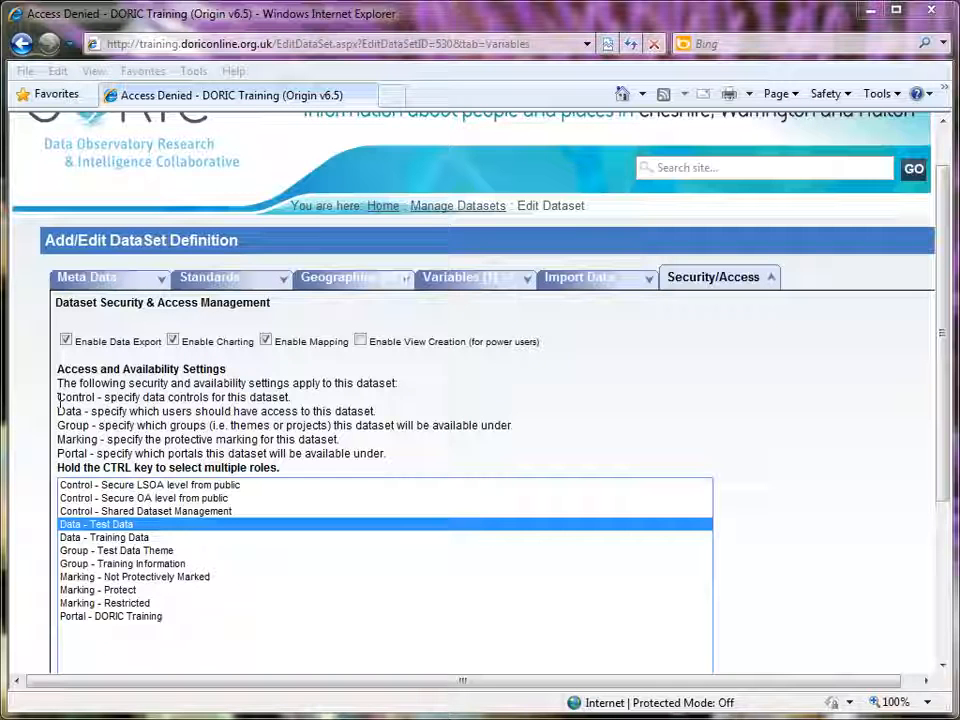
left_click_drag(59, 399, 294, 400)
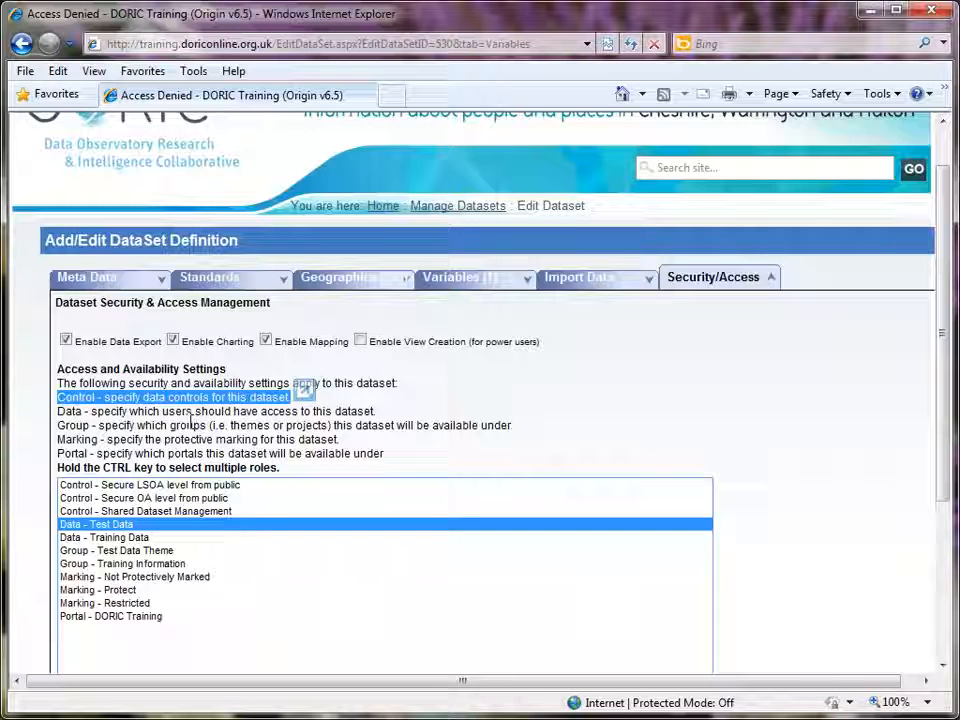
left_click_drag(58, 411, 350, 419)
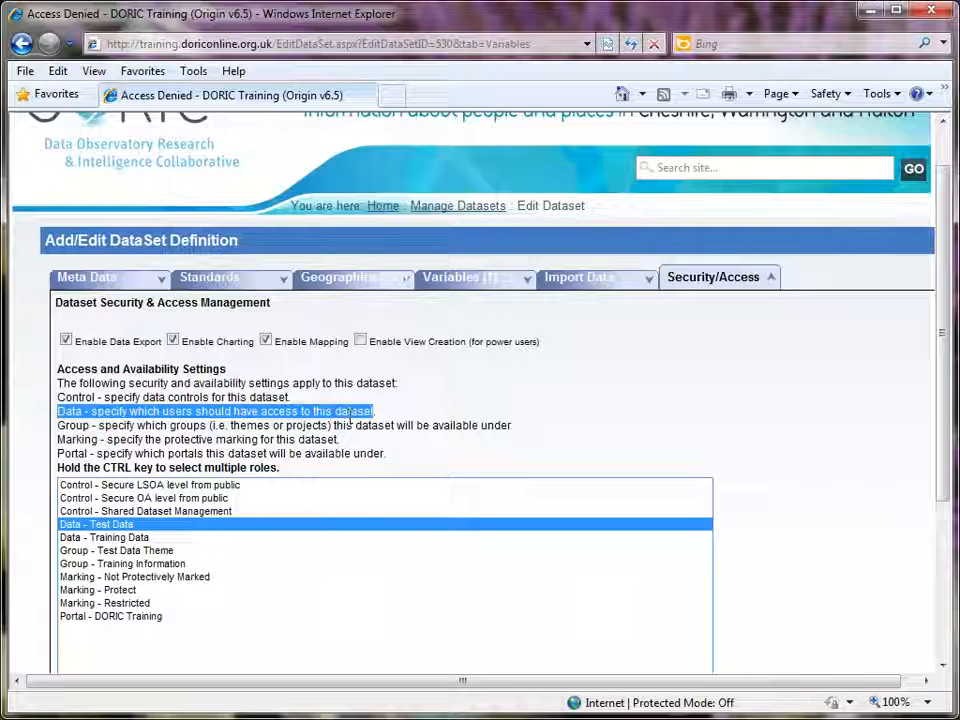
left_click_drag(57, 425, 212, 427)
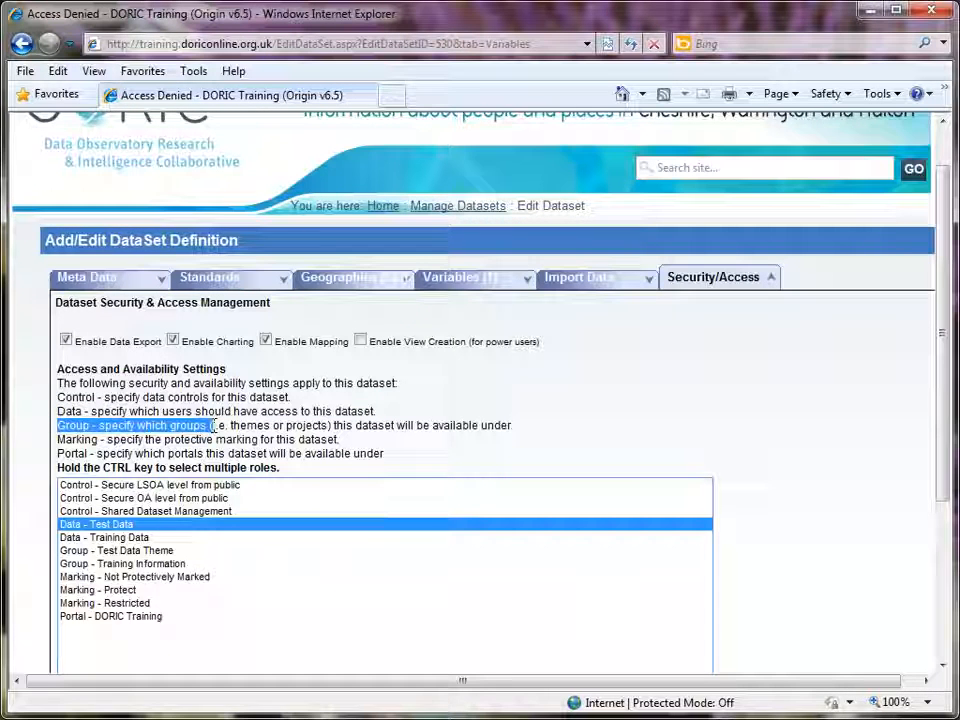
left_click_drag(220, 426, 329, 425)
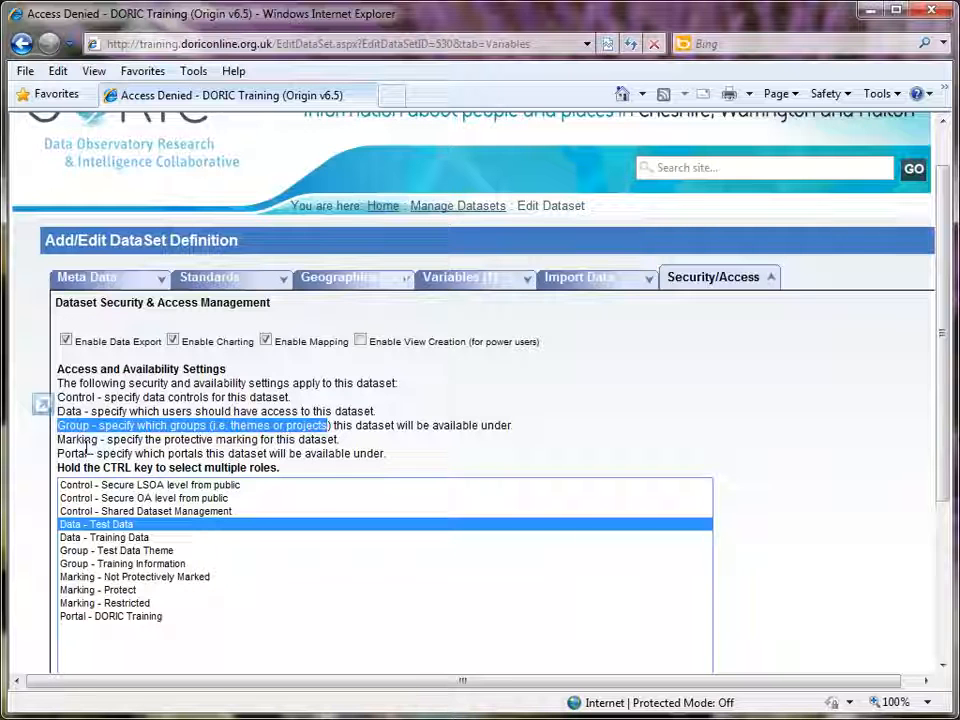
left_click_drag(58, 439, 145, 439)
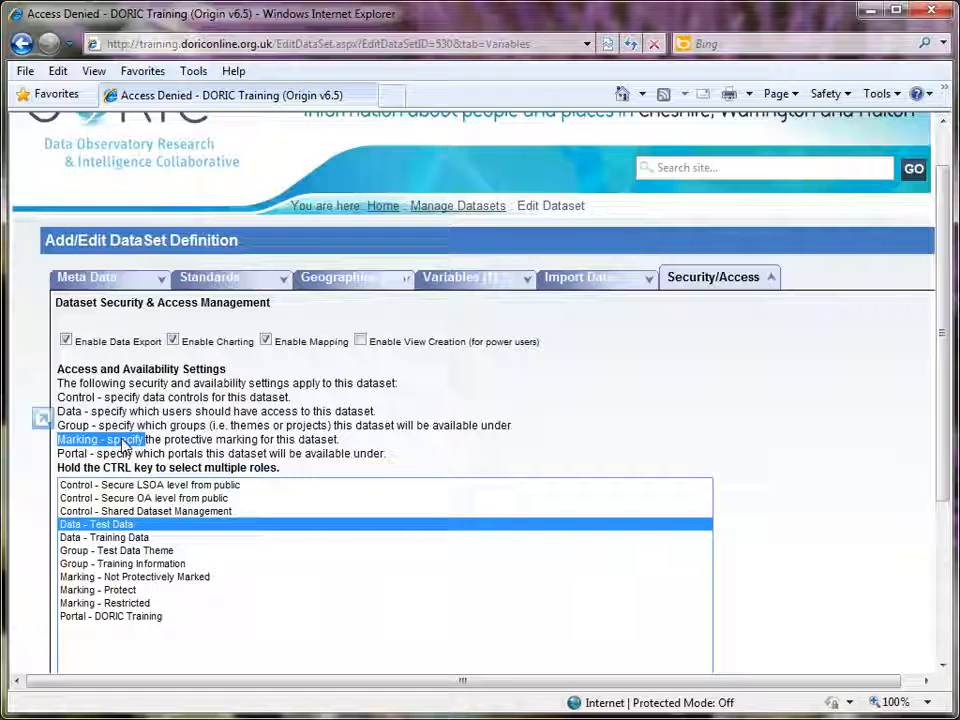
left_click_drag(62, 455, 186, 455)
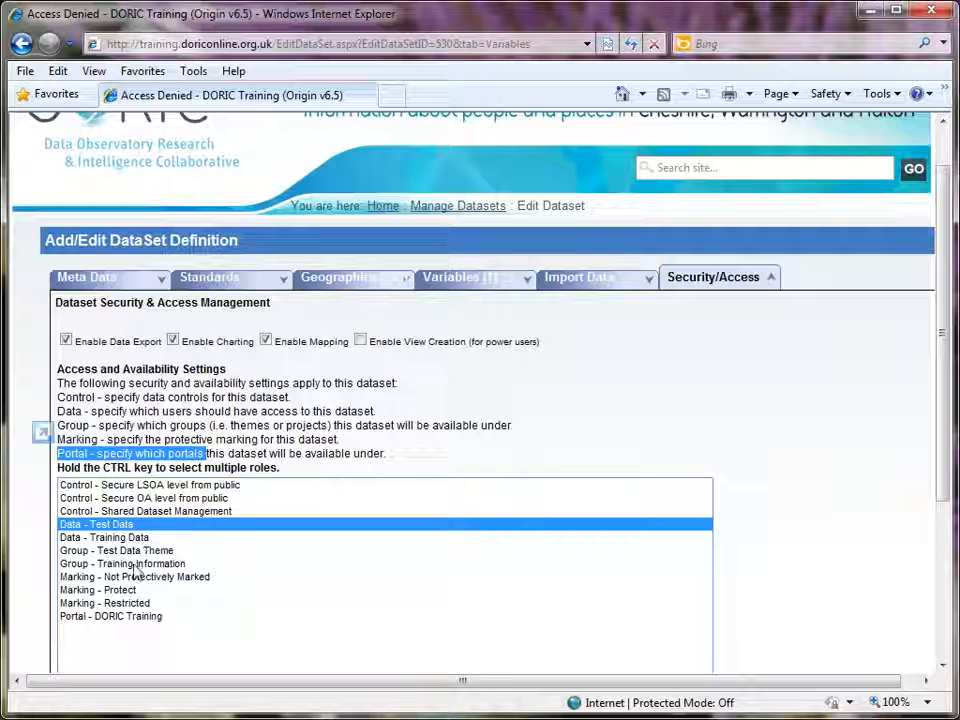
Add the roles Group - Test Data Theme and Portal - DORIC Training alongside Data - Test Data, and save the dataset's security settings.
left_click(157, 554, "ctrl")
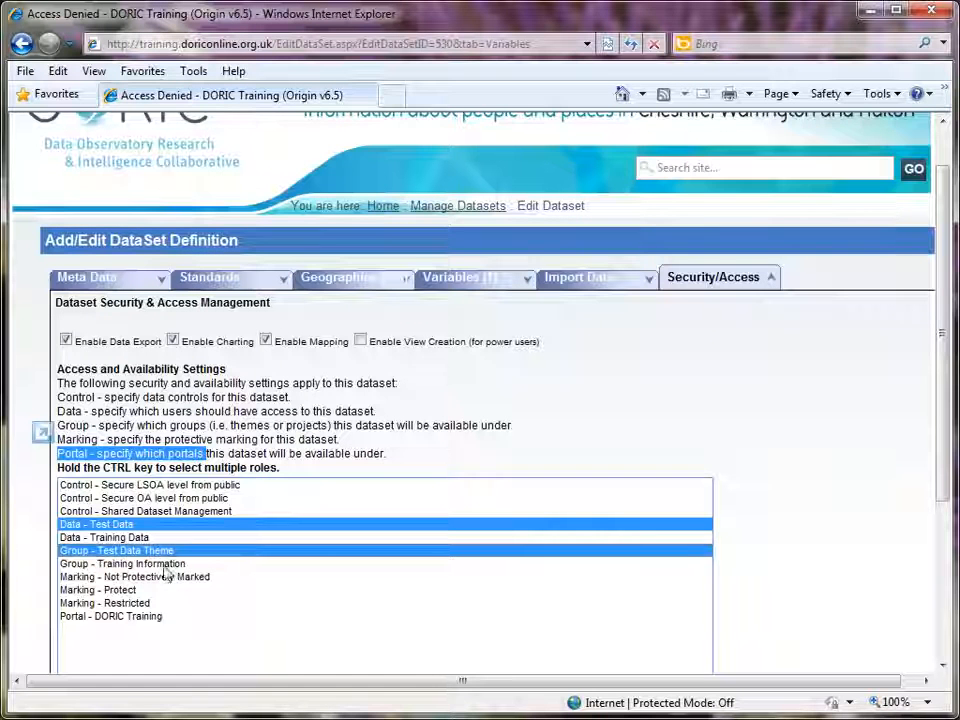
left_click(136, 617, "ctrl")
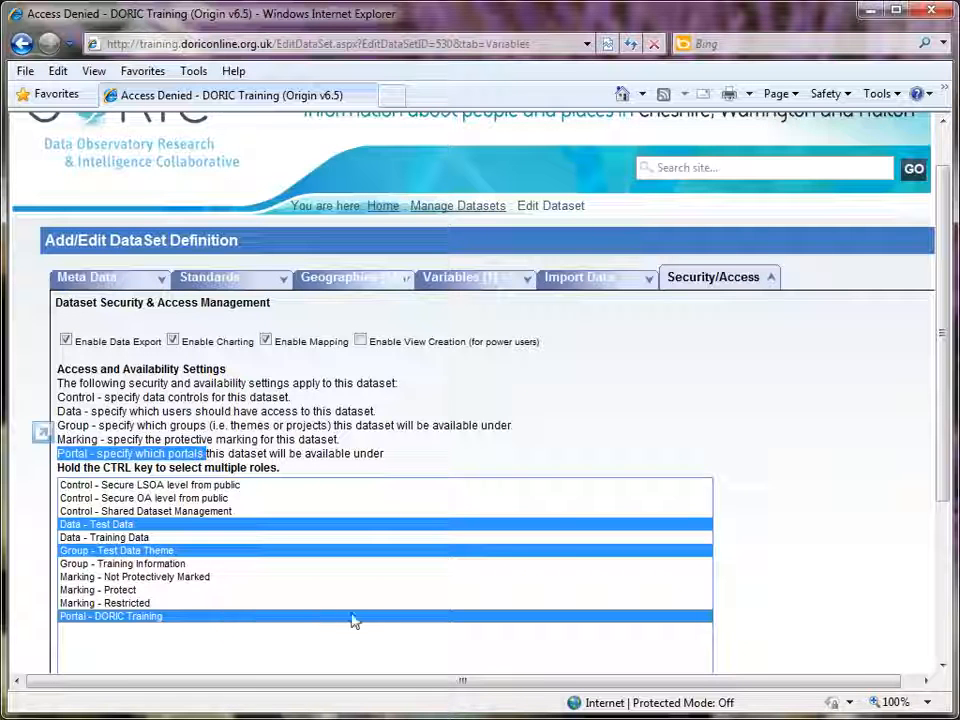
left_click_drag(943, 506, 911, 634)
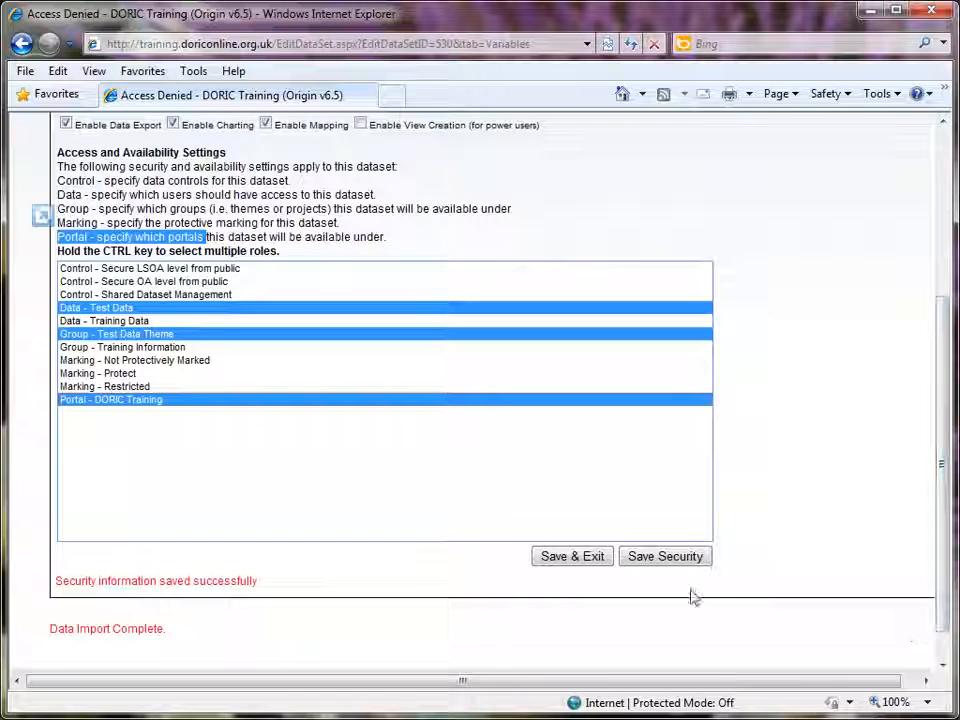
left_click(636, 564)
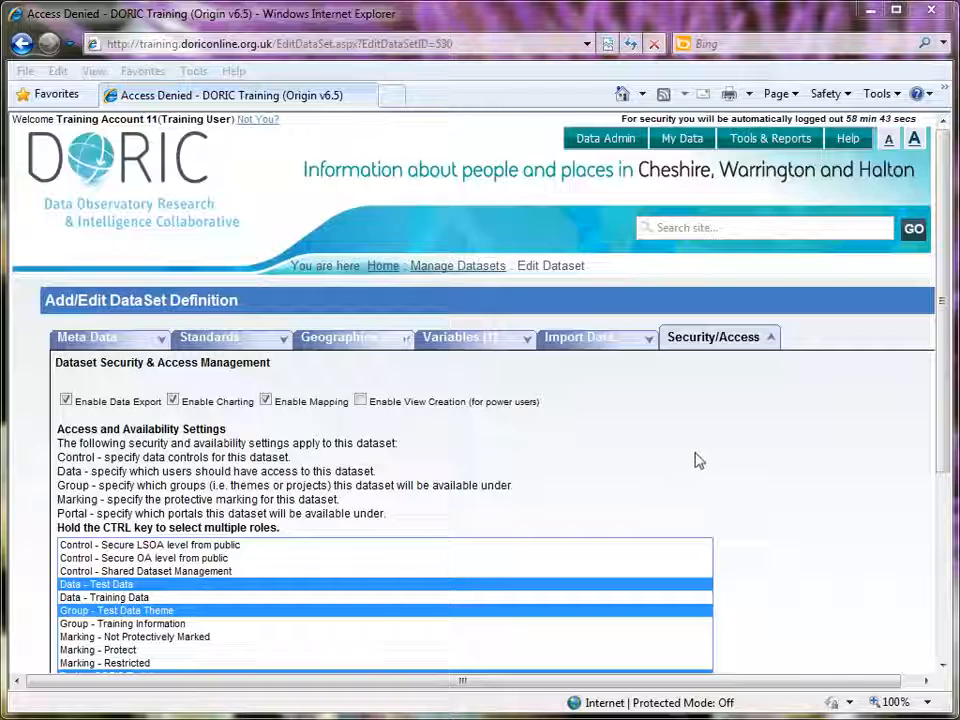
Open the Data Browser and filter it to the New deal programme dataset.
mouse_move(739, 143)
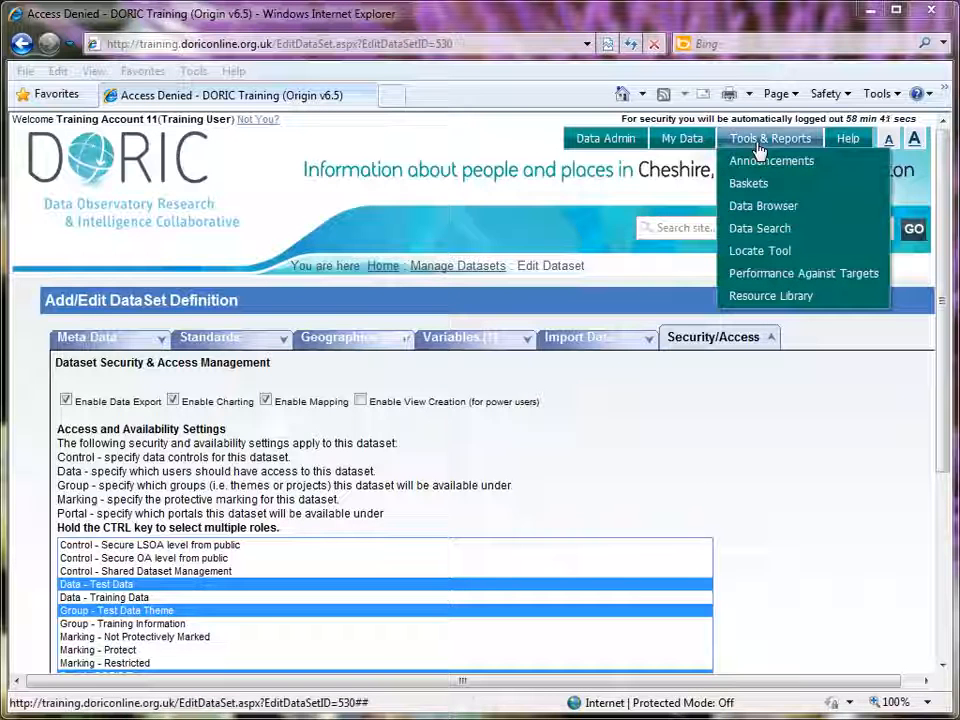
left_click(760, 211)
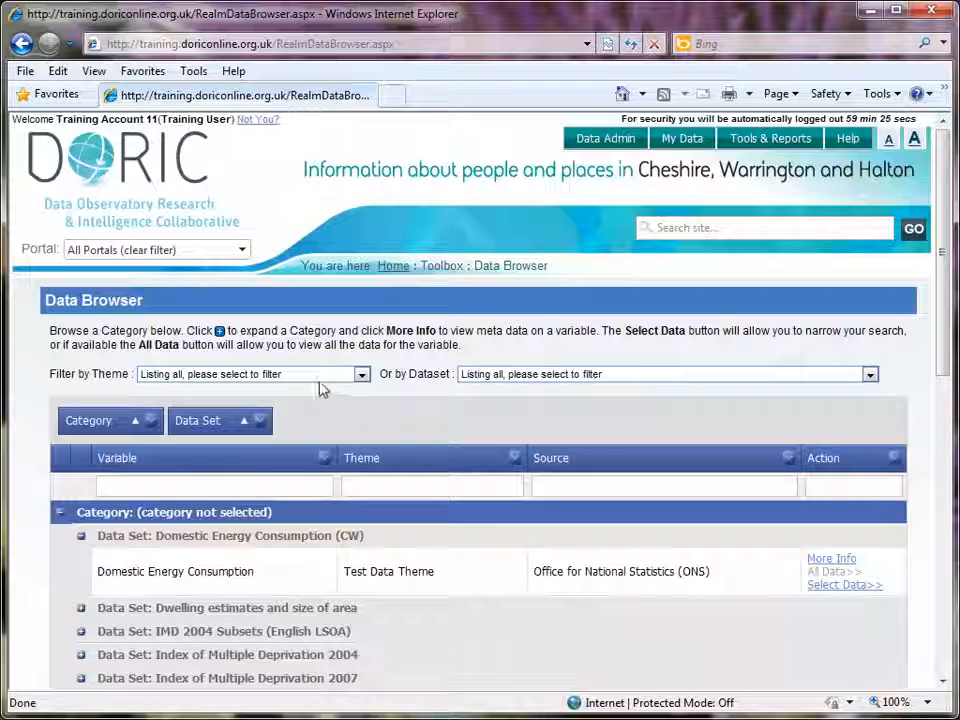
left_click(540, 378)
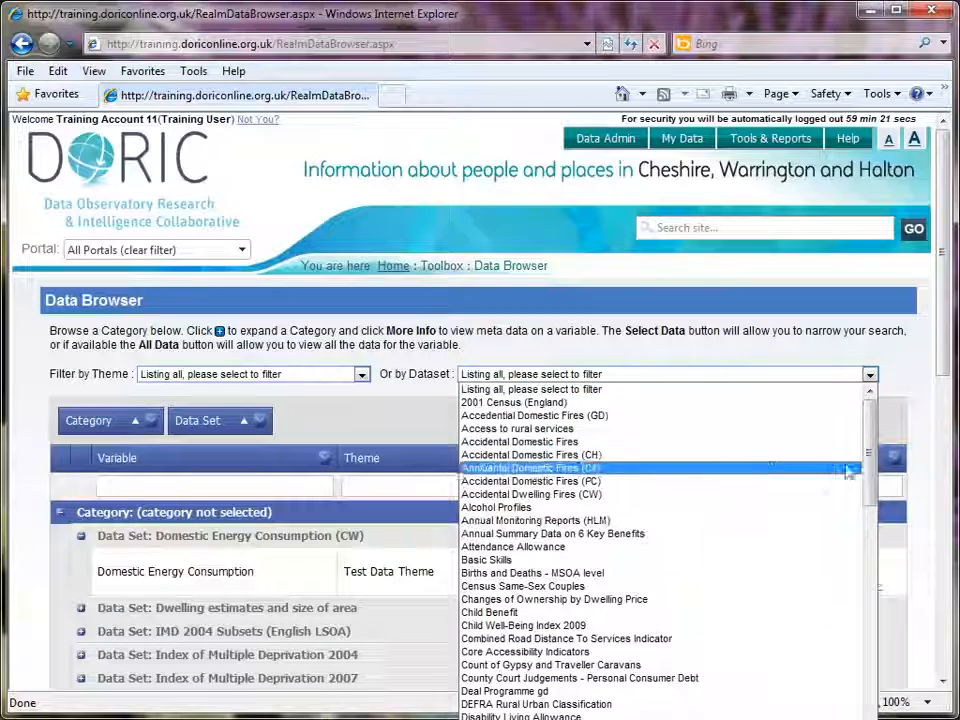
scroll(872, 475, "down", 1)
left_click_drag(872, 475, 870, 669)
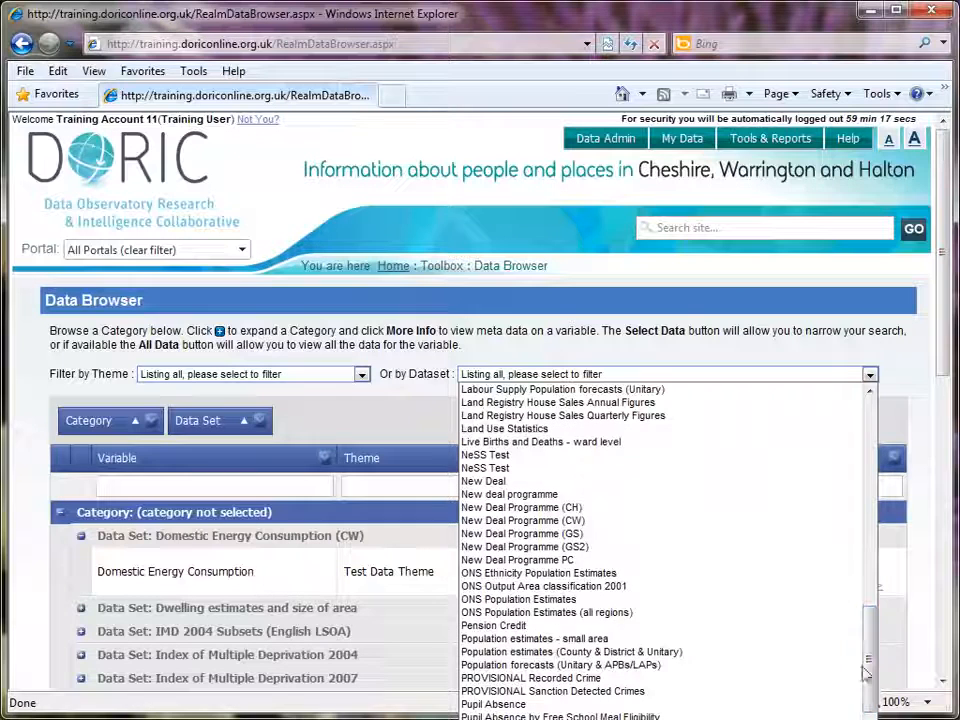
left_click(555, 496)
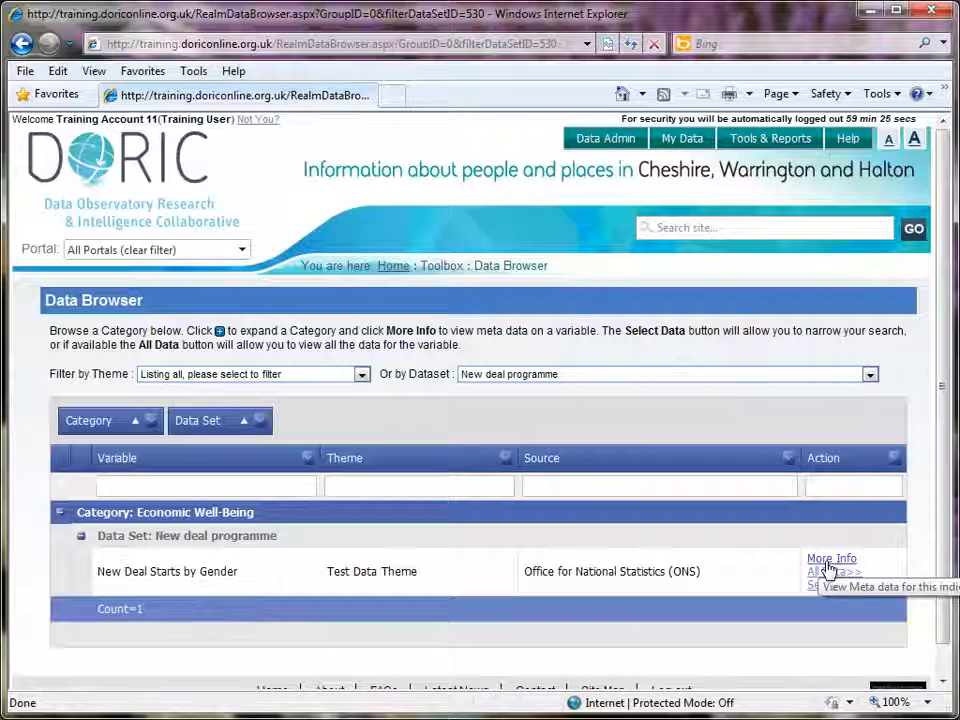
Check the New Deal Starts by Gender variable's metadata, and view all of its imported data for 2008.
left_click(829, 569)
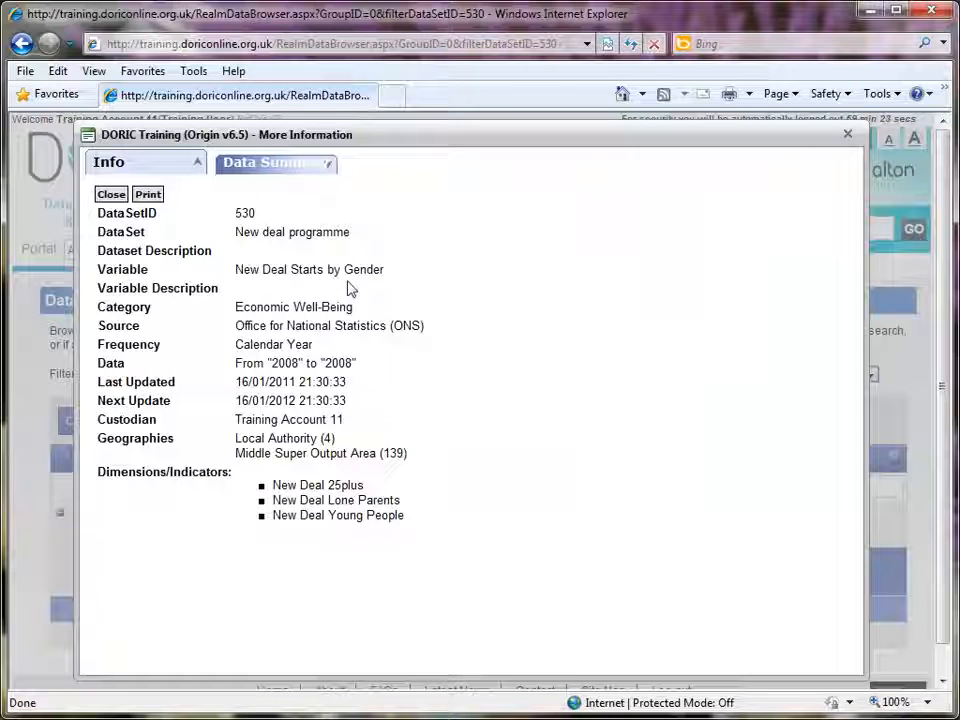
left_click(111, 196)
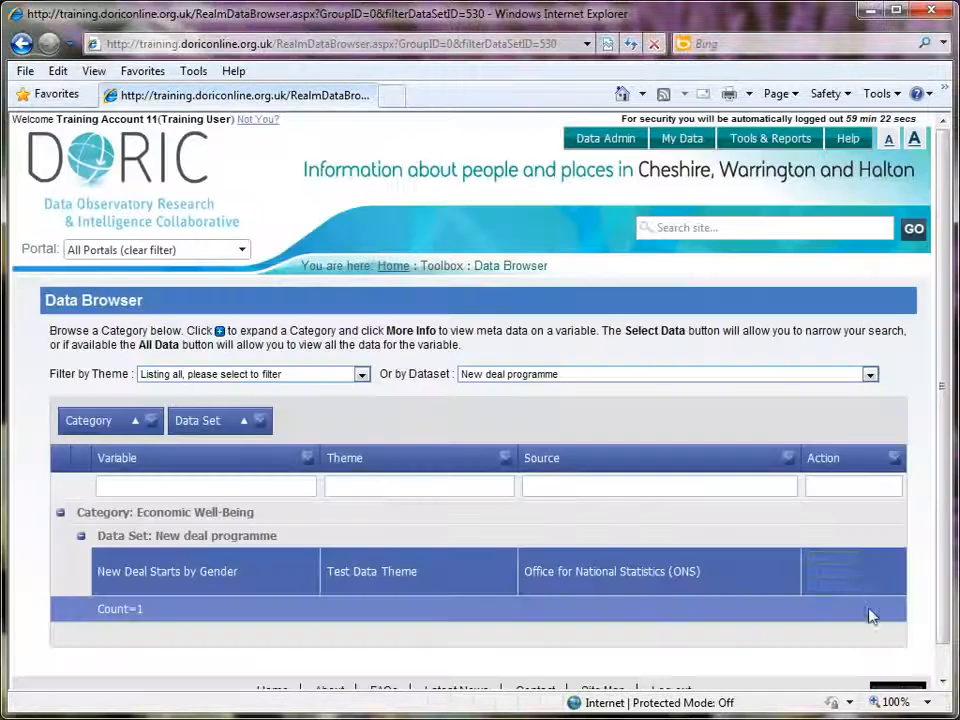
left_click(834, 579)
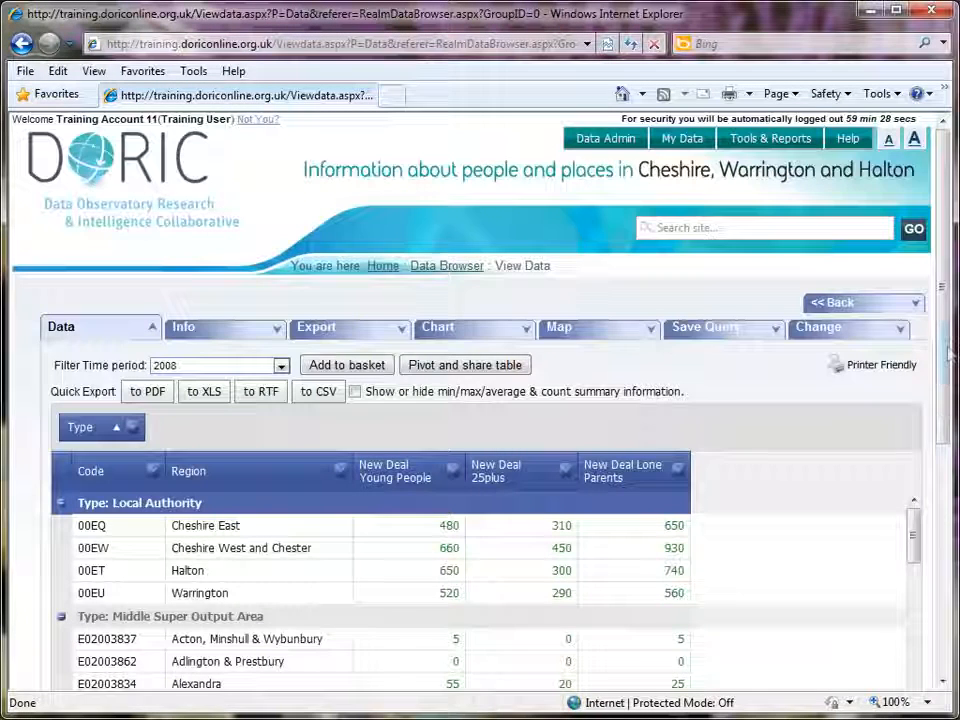
left_click_drag(948, 360, 939, 420)
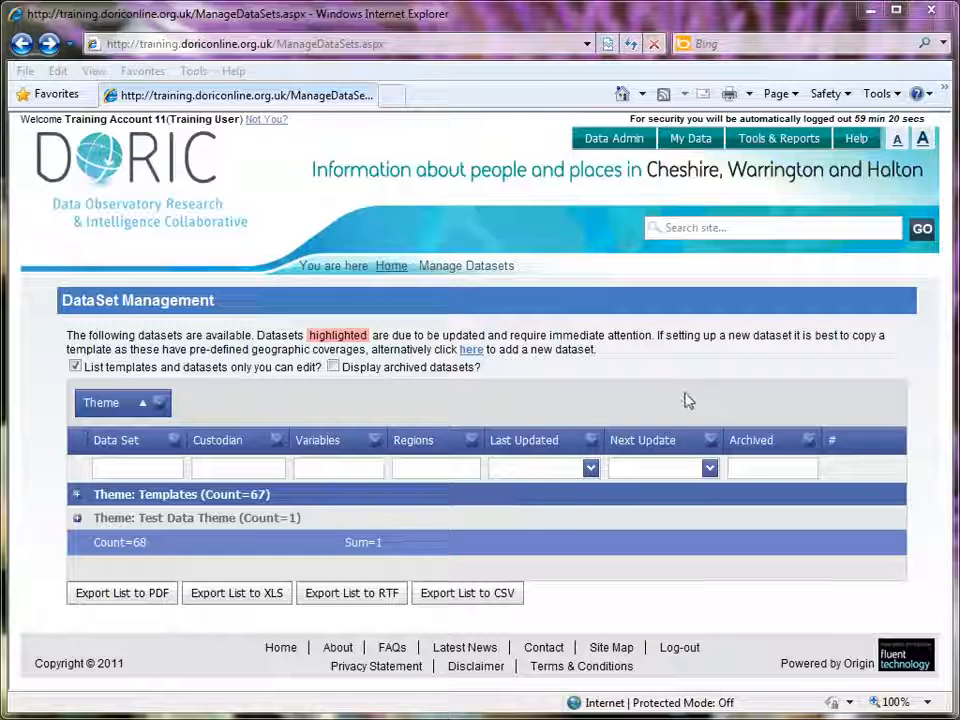
Open the New deal programme dataset under Test Data Theme for editing and go to its security and access settings.
left_click(78, 520)
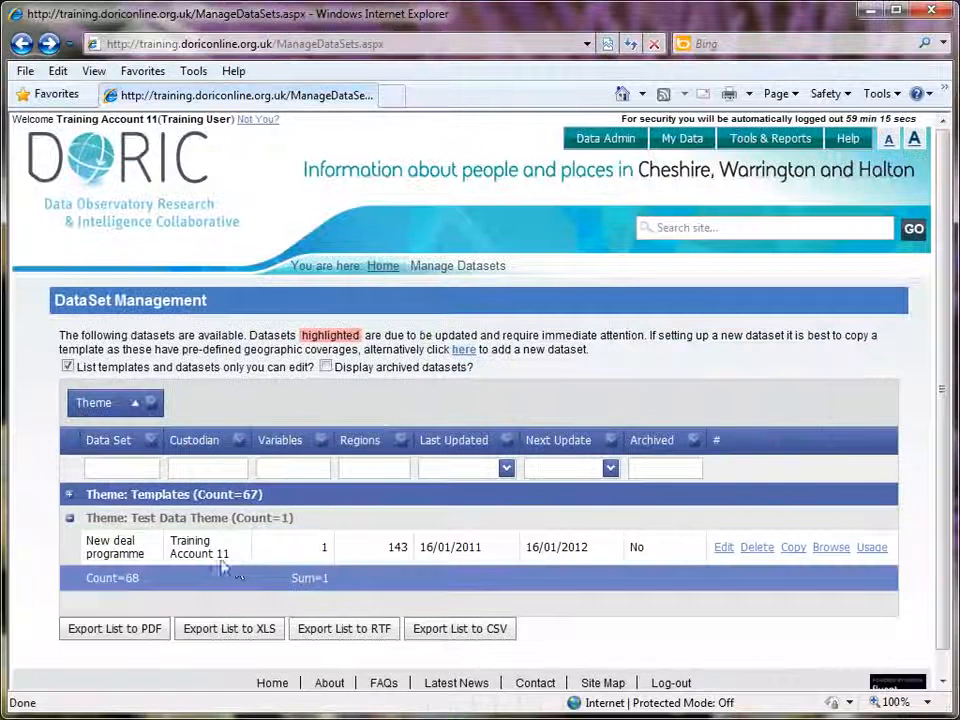
left_click(724, 556)
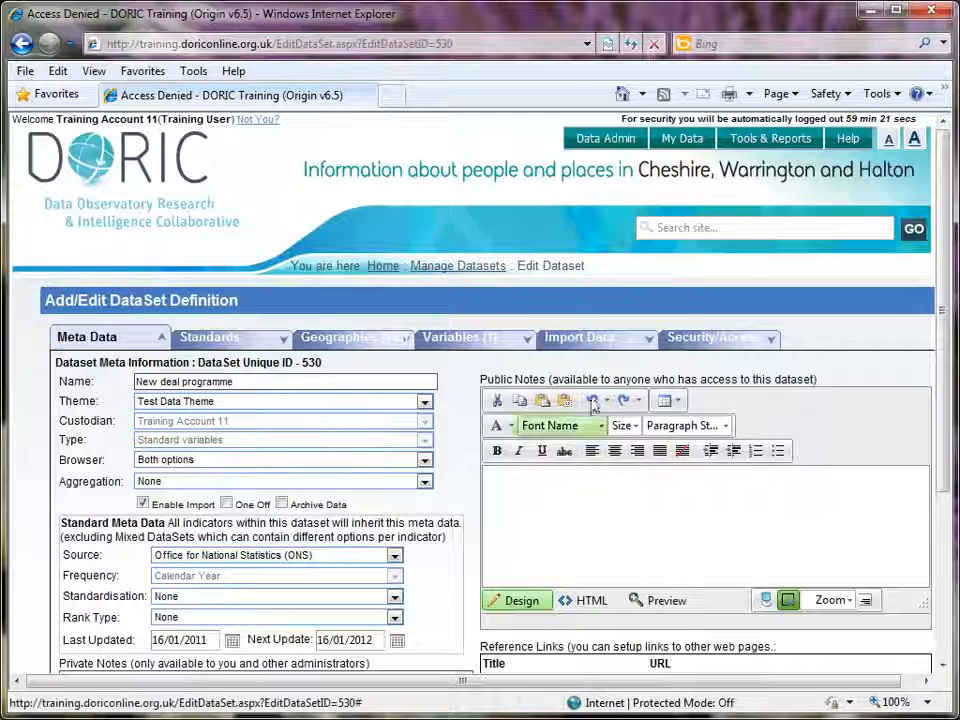
left_click(697, 342)
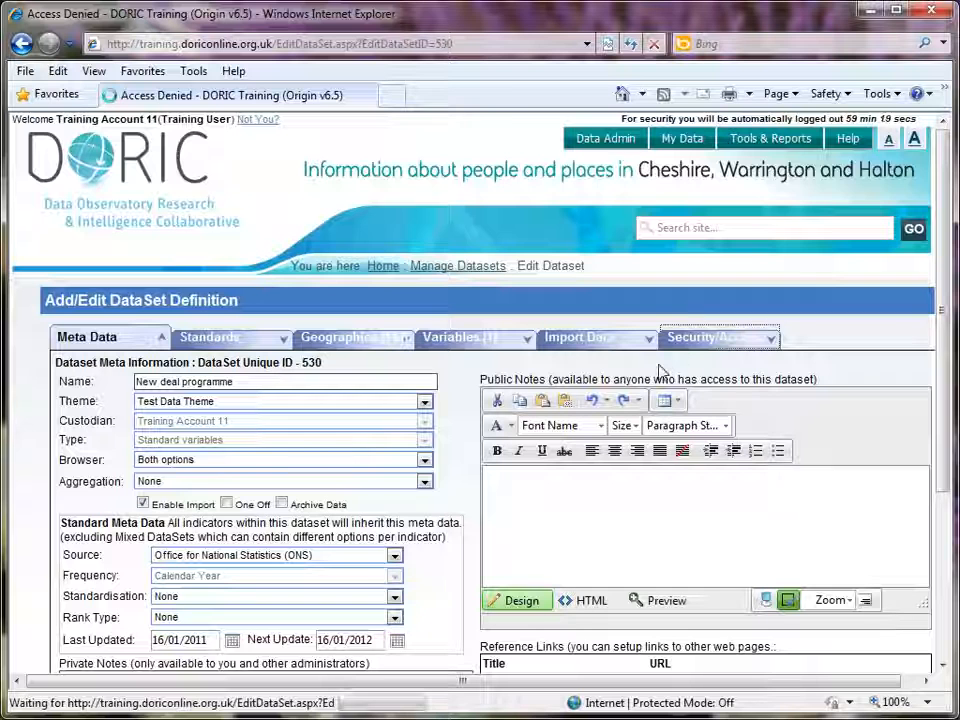